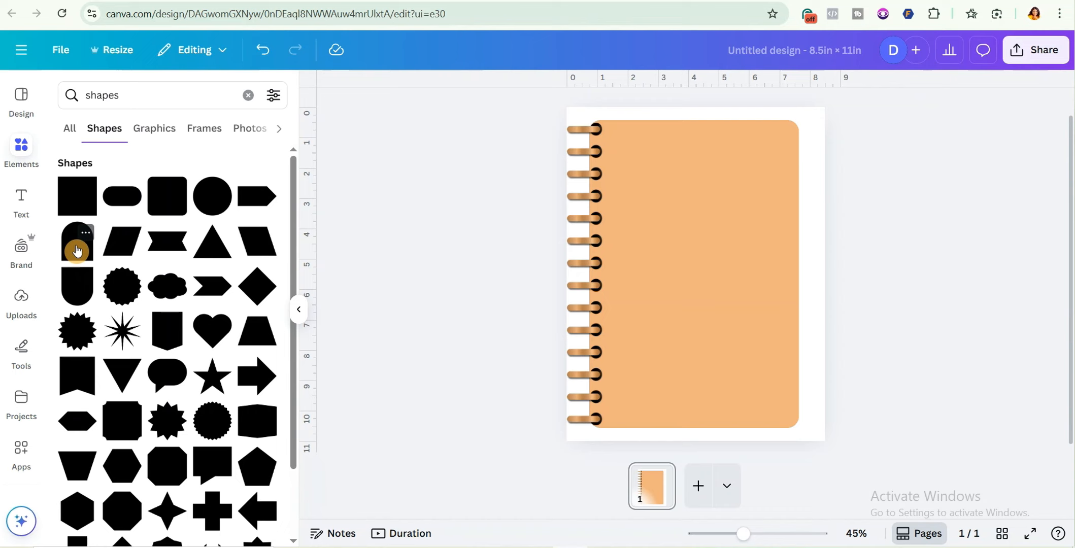
# Step: Add the arch shape as a small sideways tab, about 0.8 in wide, at the upper right edge of the orange cover
pyautogui.click(77, 251)
pyautogui.moveTo(664, 313); pyautogui.dragTo(660, 251)
pyautogui.click(666, 299)
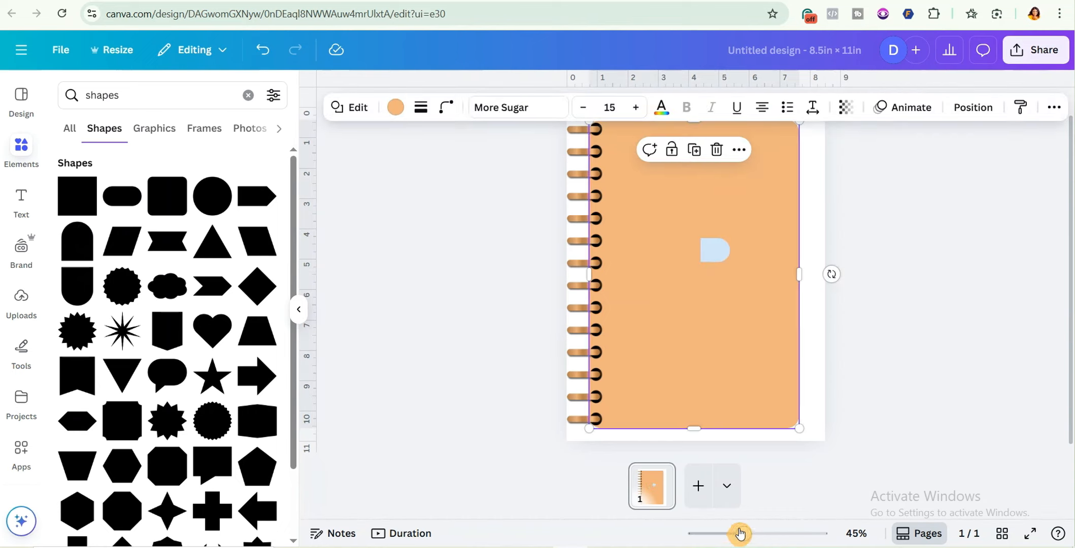
pyautogui.moveTo(742, 535); pyautogui.dragTo(751, 535)
pyautogui.click(712, 313)
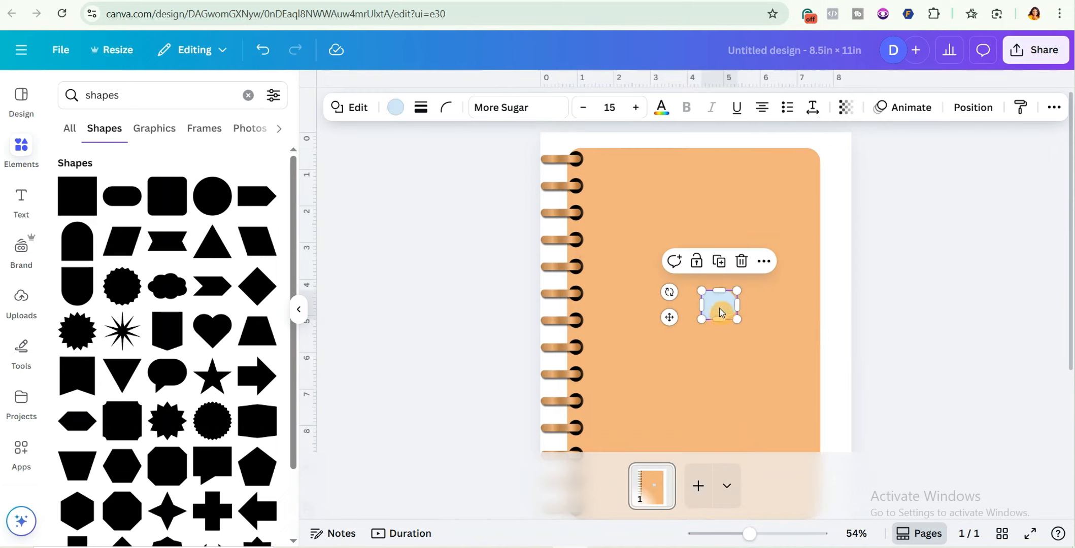
pyautogui.moveTo(722, 312); pyautogui.dragTo(829, 177)
pyautogui.click(744, 293)
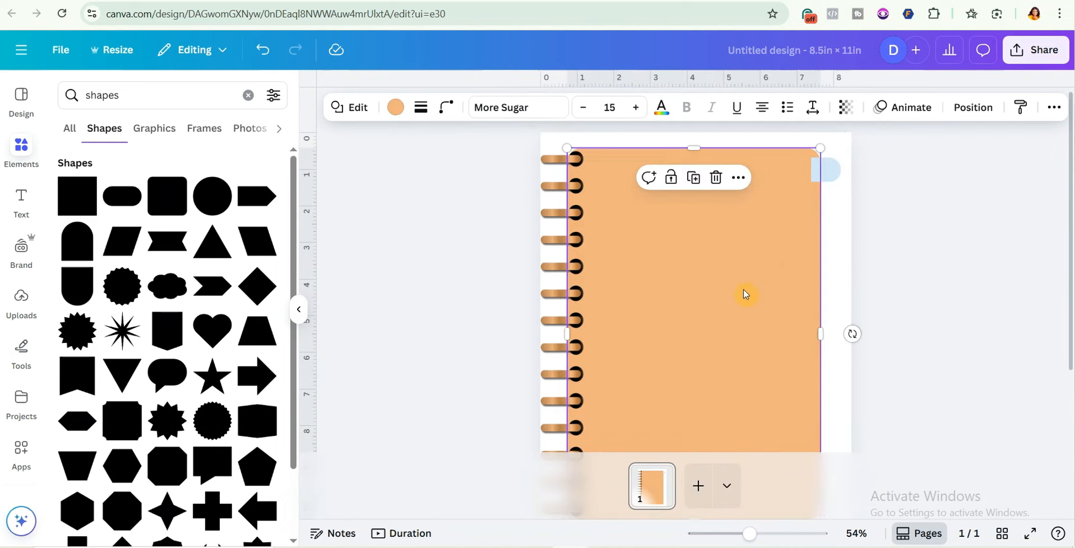
# Step: Fill the tab shape with black
pyautogui.click(832, 185)
pyautogui.click(396, 107)
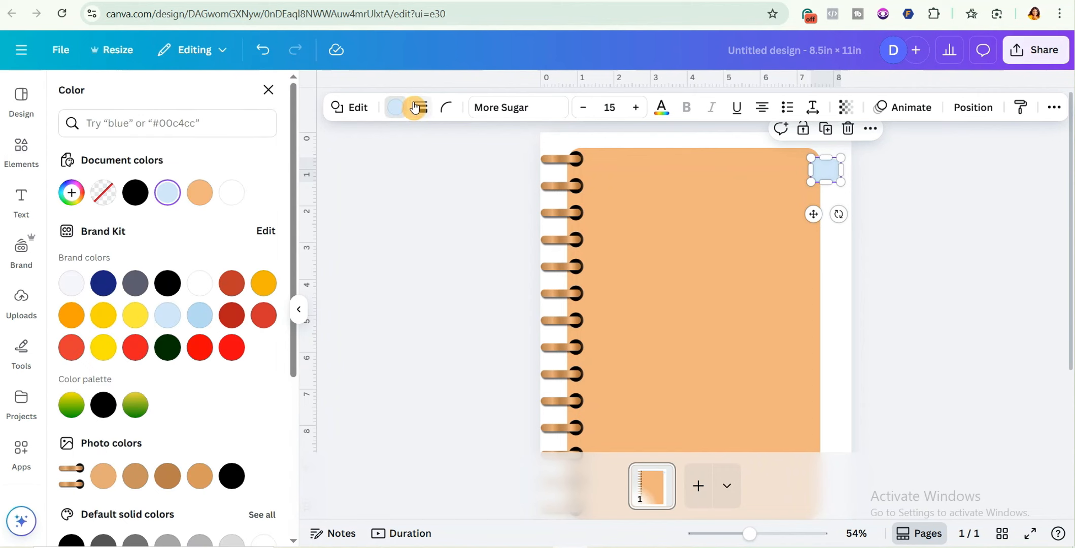
pyautogui.click(135, 193)
pyautogui.click(703, 235)
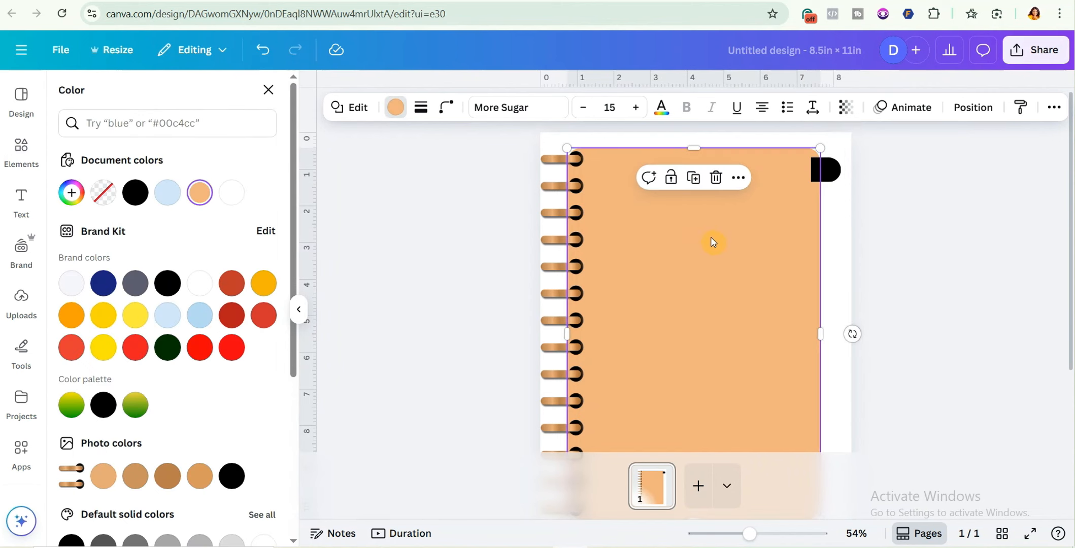
# Step: Duplicate the black tab down the cover's right edge to form an evenly spaced column of twelve tabs
pyautogui.click(833, 185)
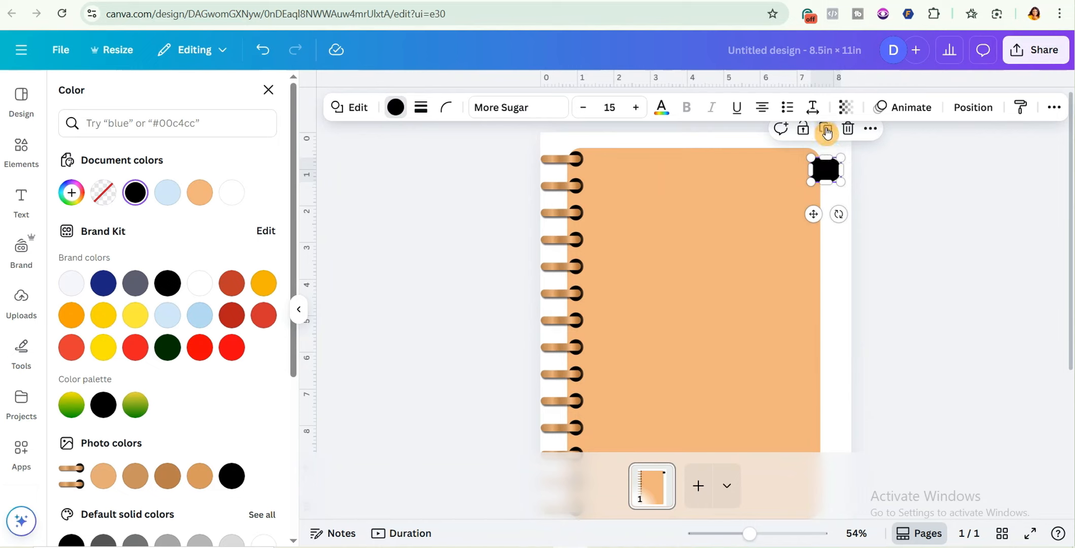
pyautogui.hotkey('ctrl', 'd')
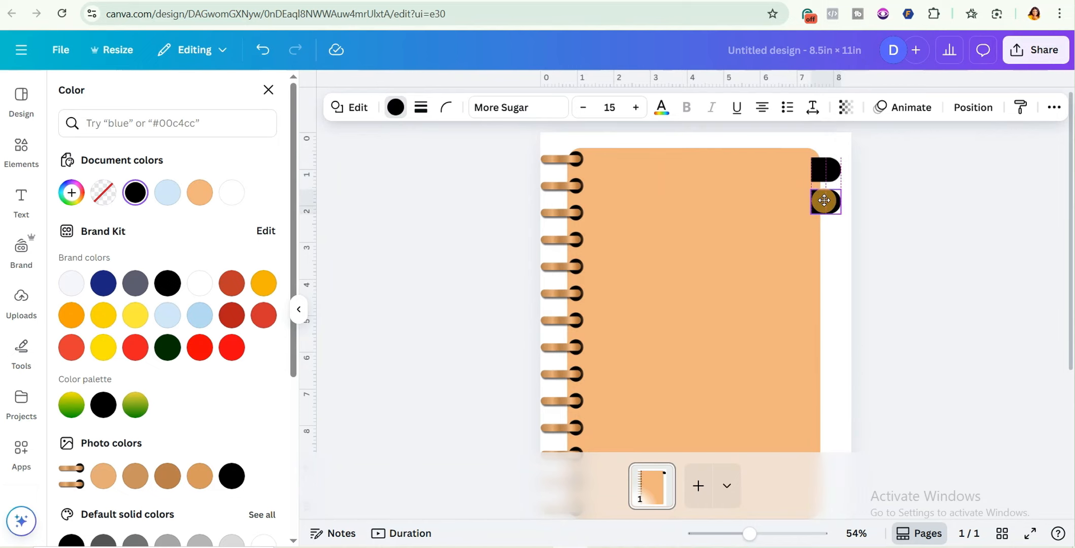
pyautogui.click(824, 200)
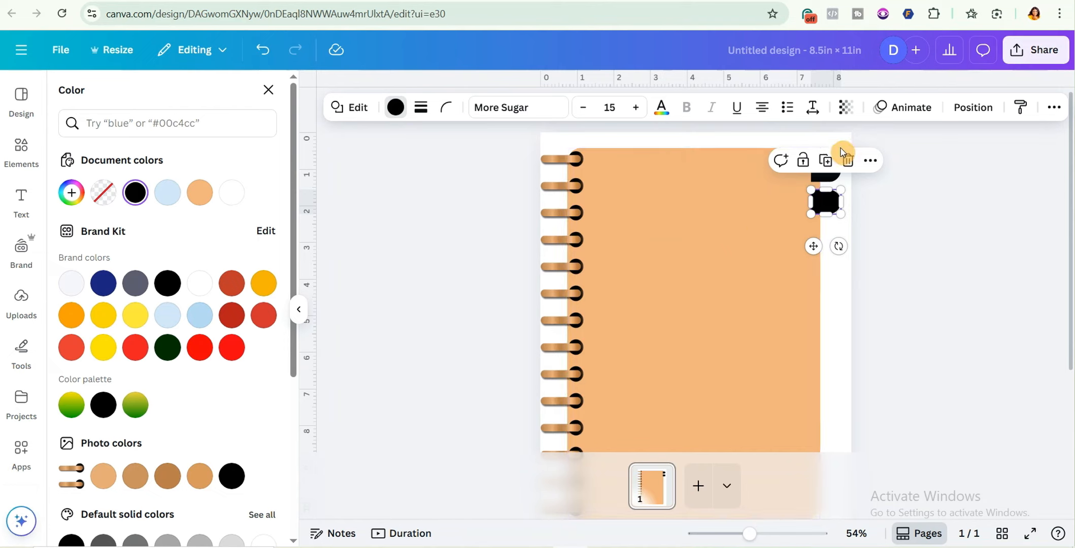
pyautogui.moveTo(829, 201); pyautogui.dragTo(832, 232)
pyautogui.click(832, 203)
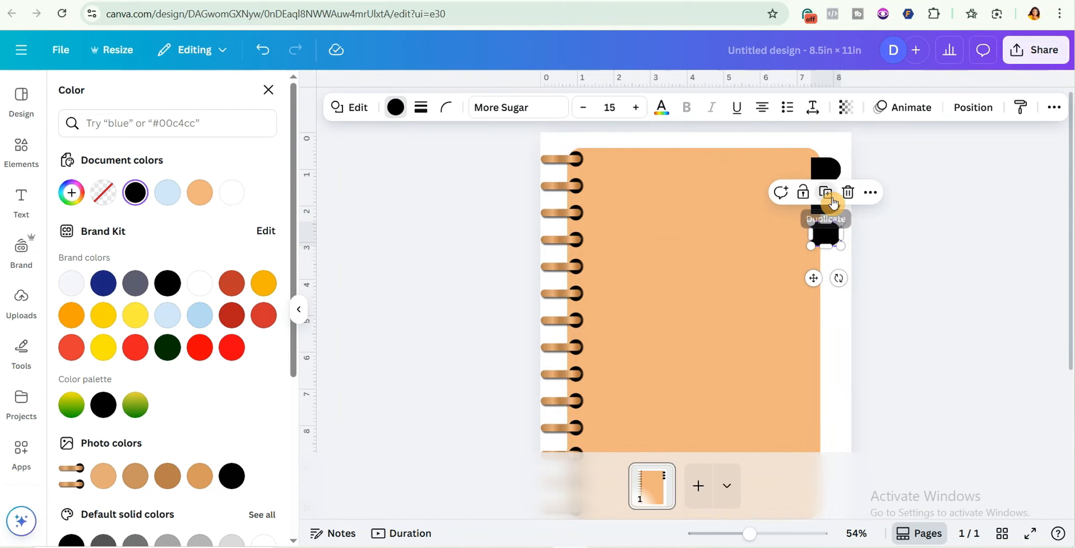
pyautogui.click(828, 224)
pyautogui.click(830, 260)
pyautogui.click(829, 288)
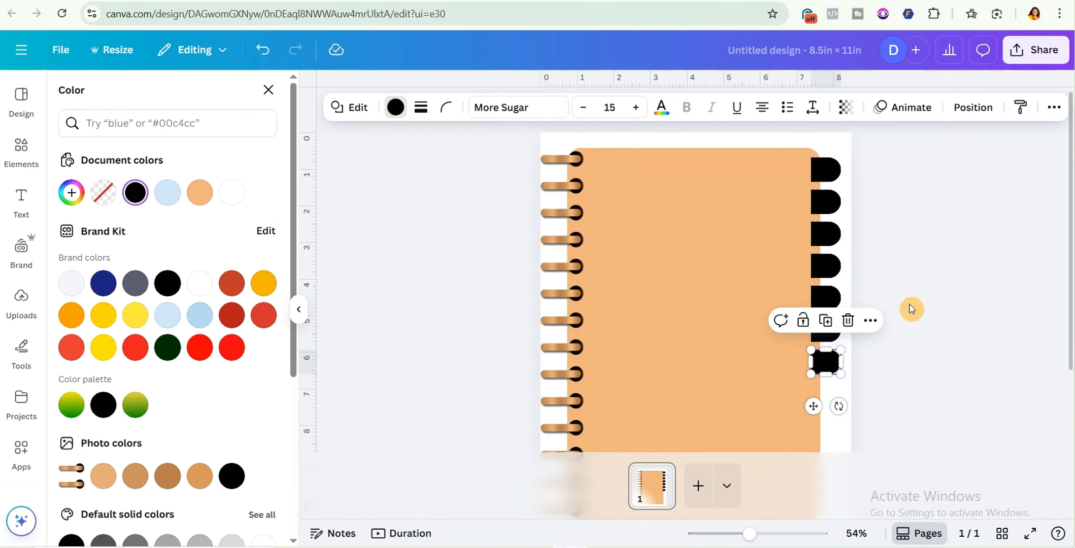
pyautogui.scroll(-2, 912, 315)
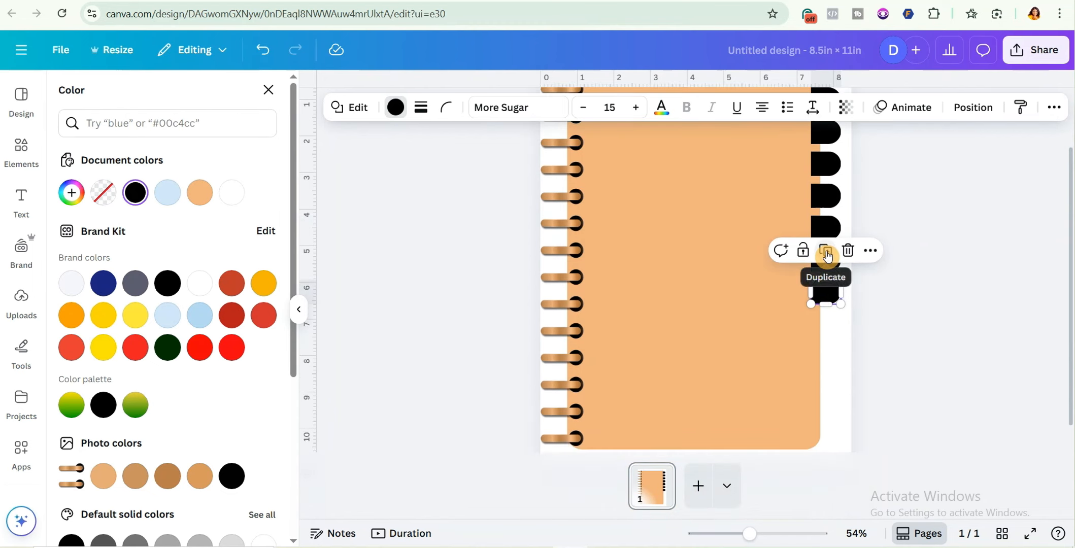
pyautogui.click(826, 249)
pyautogui.click(829, 289)
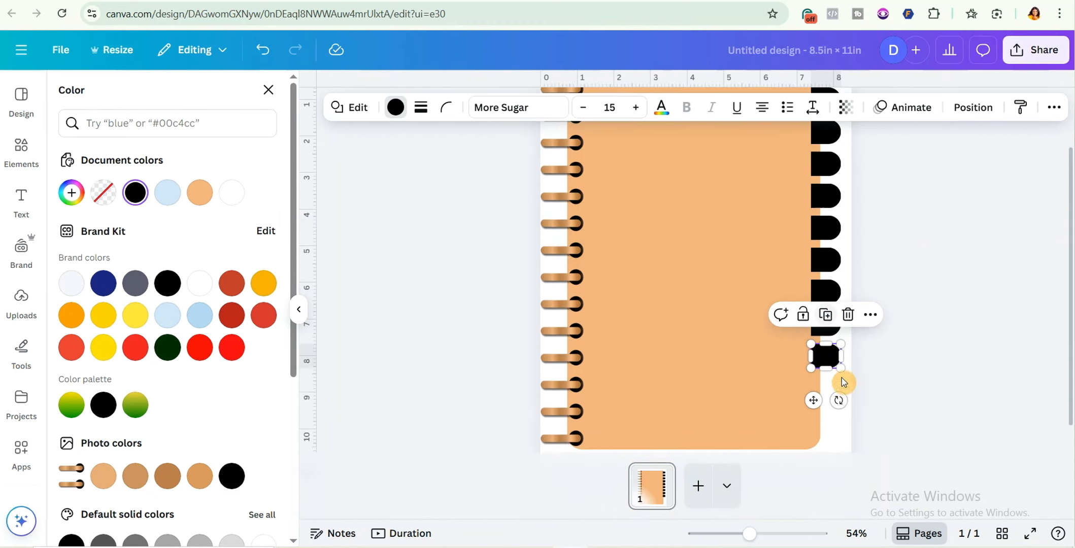
pyautogui.click(826, 314)
pyautogui.click(827, 348)
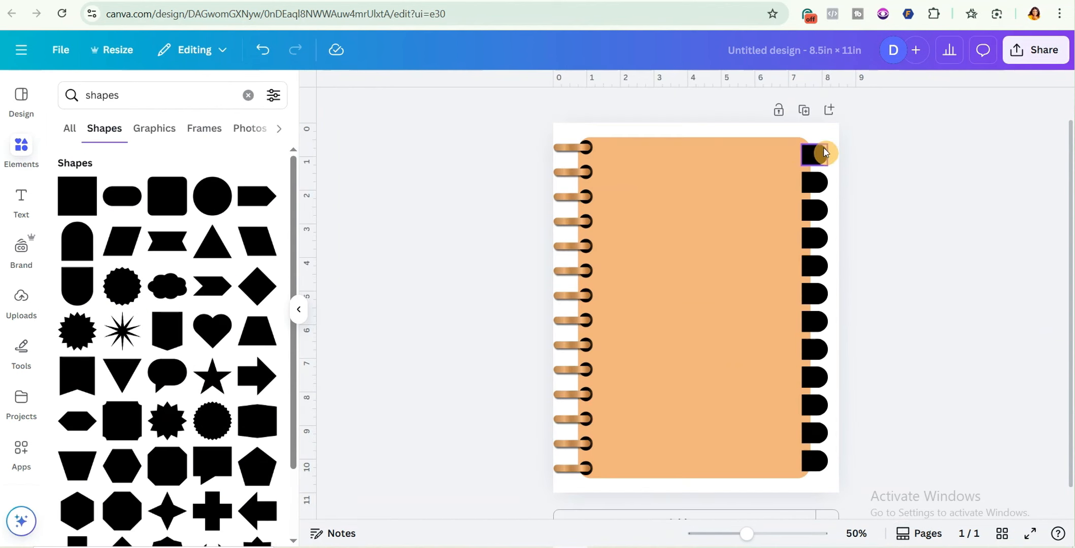
# Step: Select all twelve black tabs and send them behind the orange cover
pyautogui.moveTo(846, 481); pyautogui.dragTo(822, 137)
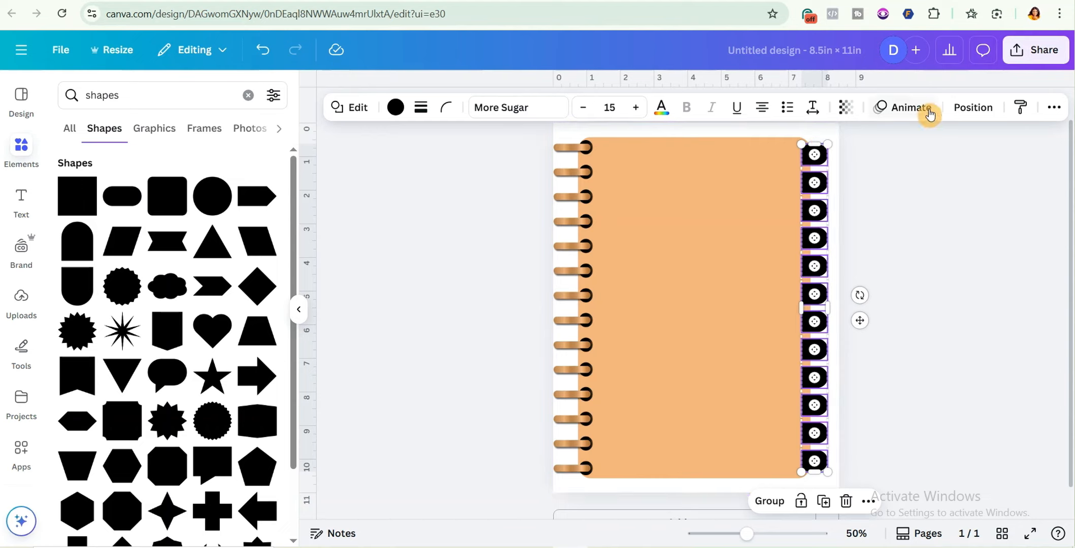
pyautogui.click(882, 183)
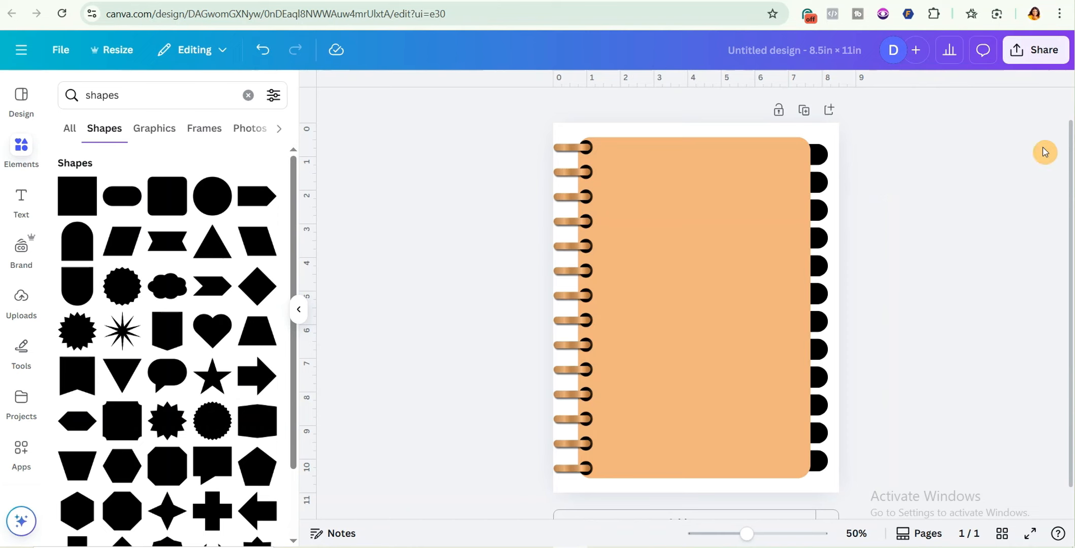
# Step: Add a subheading text to the cover reading JAN
pyautogui.click(14, 205)
pyautogui.click(108, 286)
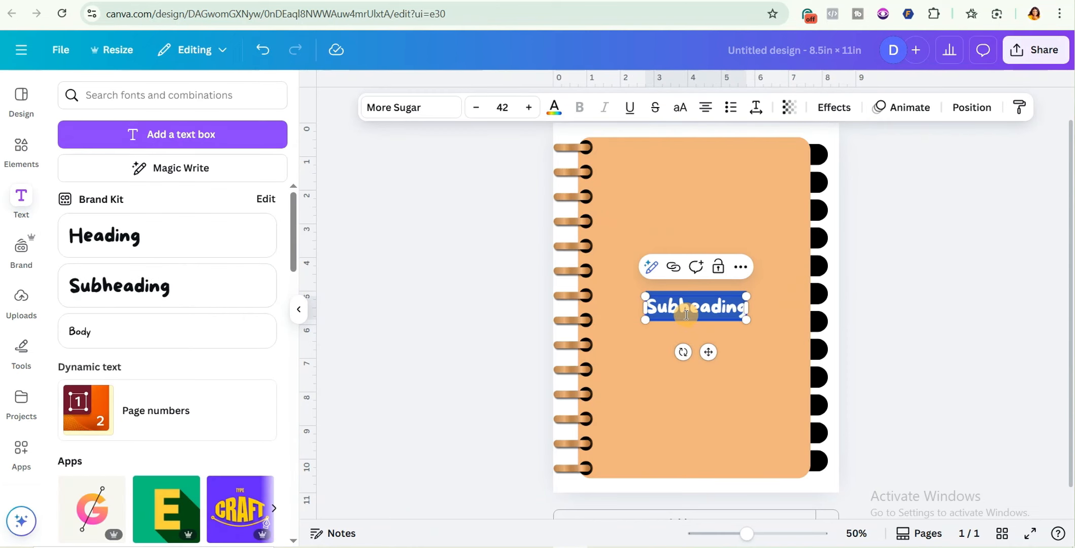
pyautogui.write('JAN')
pyautogui.click(753, 338)
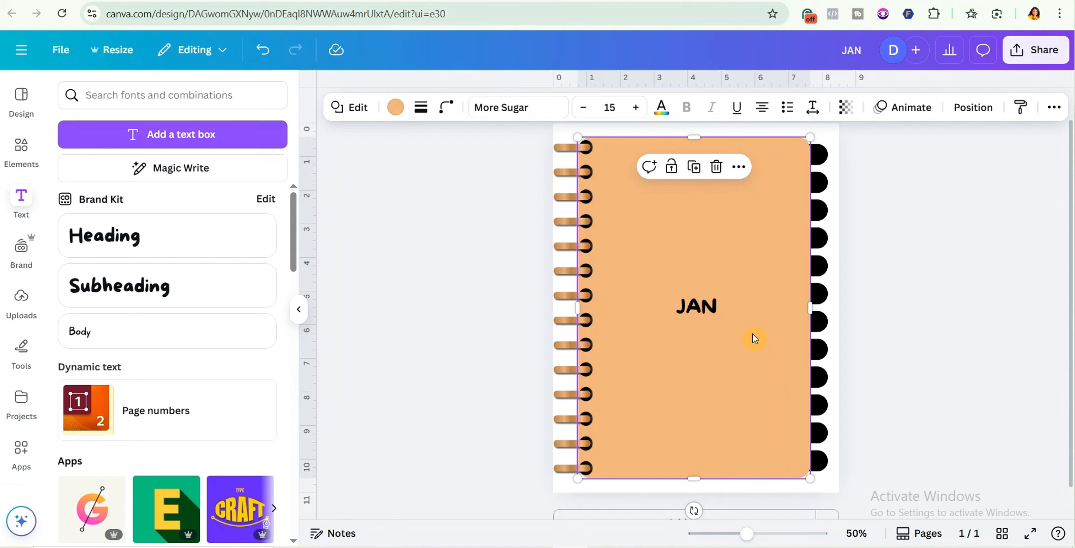
# Step: Set the JAN text in Glacial Indifference Bold and scale it down to about size 26.7
pyautogui.click(695, 306)
pyautogui.click(403, 109)
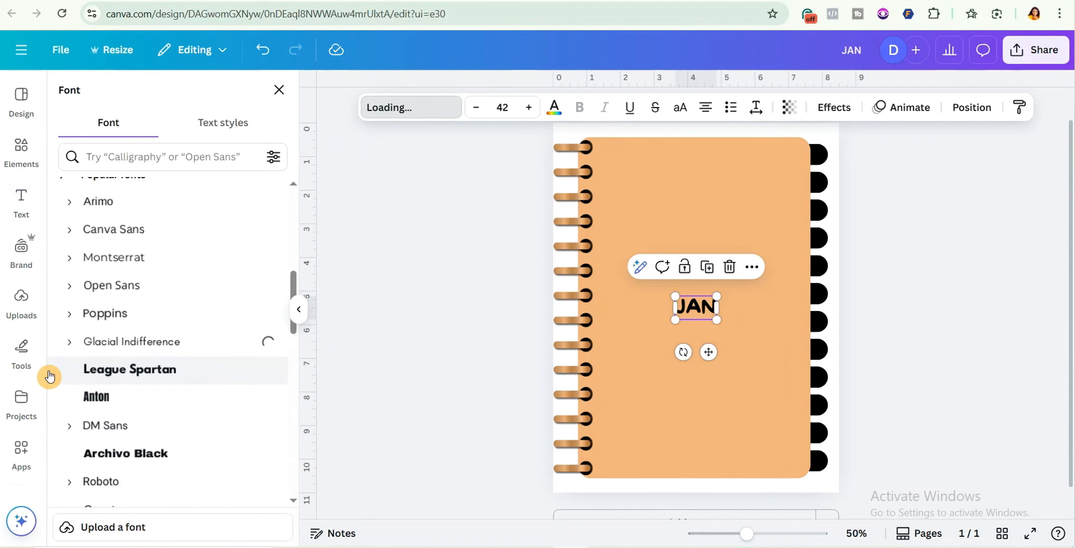
pyautogui.click(92, 350)
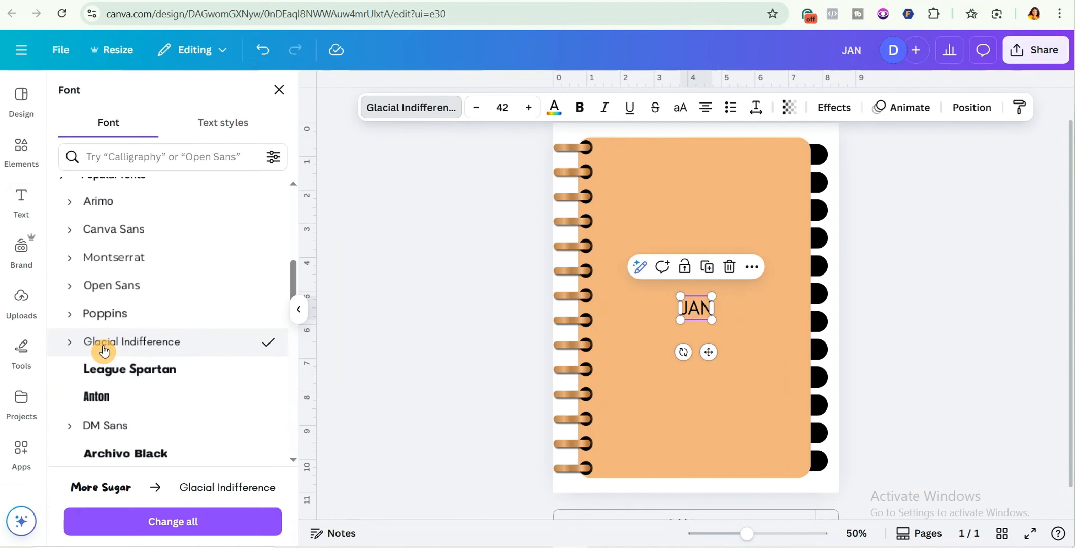
pyautogui.click(72, 348)
pyautogui.click(106, 398)
pyautogui.moveTo(713, 321); pyautogui.dragTo(704, 311)
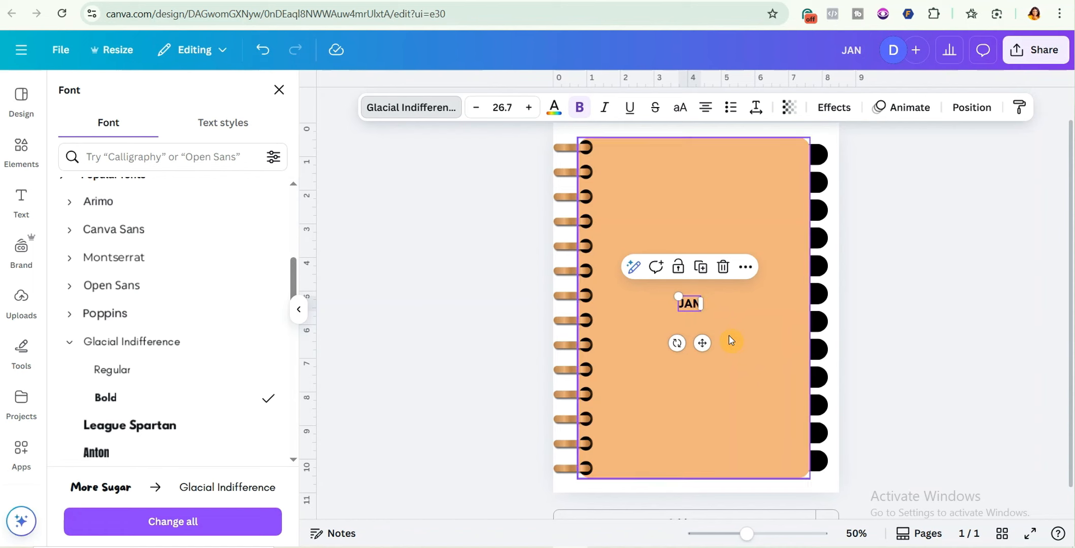
pyautogui.click(732, 342)
# Step: Color the JAN text white and rotate it clockwise so it reads vertically
pyautogui.click(688, 308)
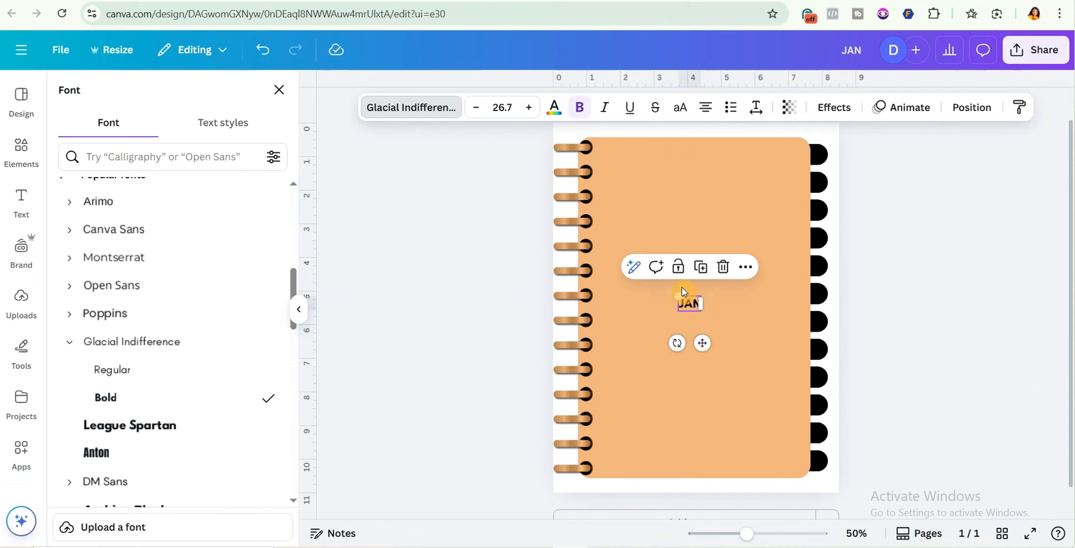
pyautogui.click(554, 107)
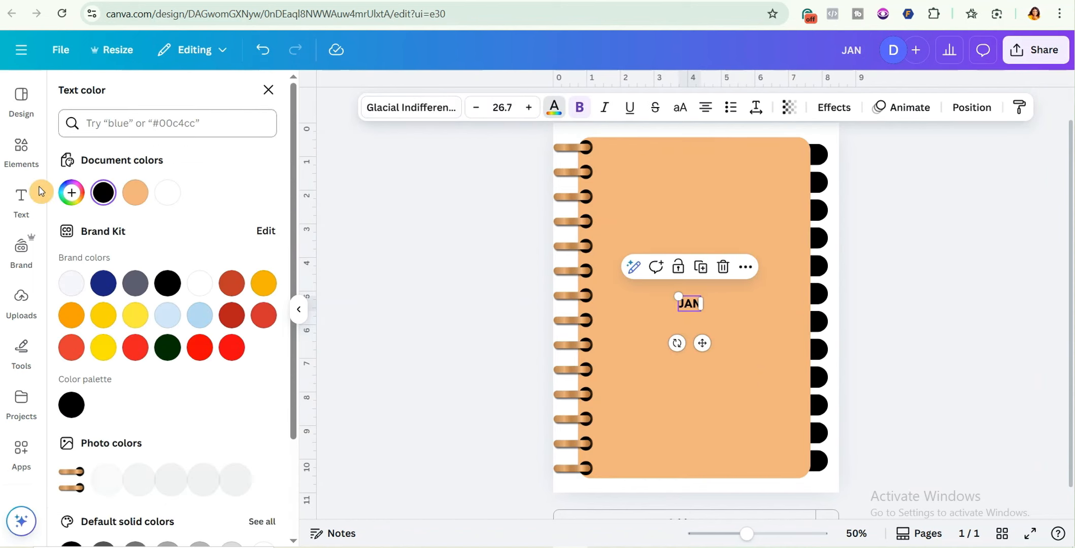
pyautogui.click(199, 284)
pyautogui.moveTo(705, 345); pyautogui.dragTo(721, 185)
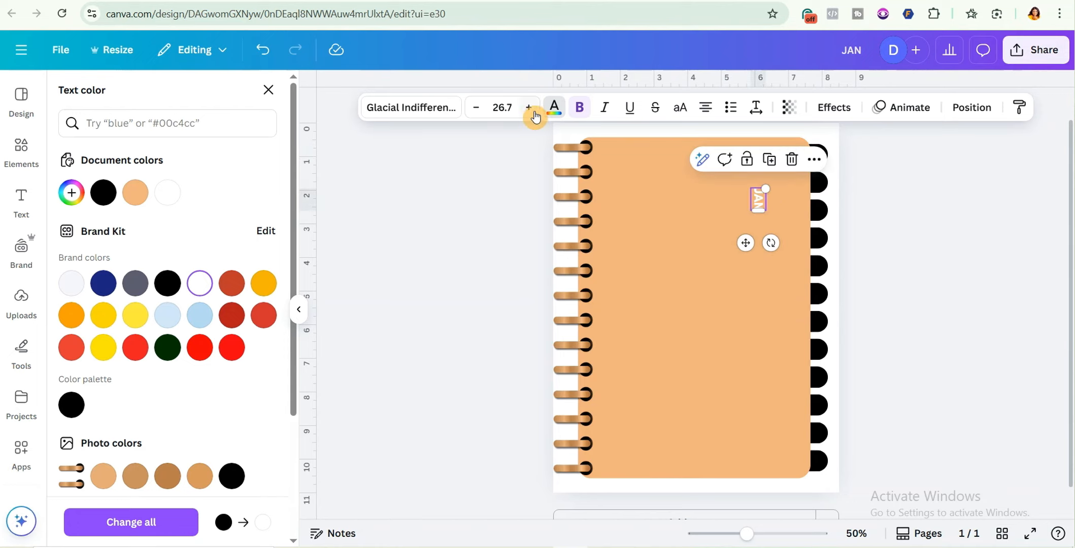
# Step: Set the JAN text to size 18 and position it on the topmost black tab
pyautogui.click(506, 107)
pyautogui.click(483, 312)
pyautogui.moveTo(754, 236); pyautogui.dragTo(809, 203)
pyautogui.click(808, 163)
pyautogui.click(819, 158)
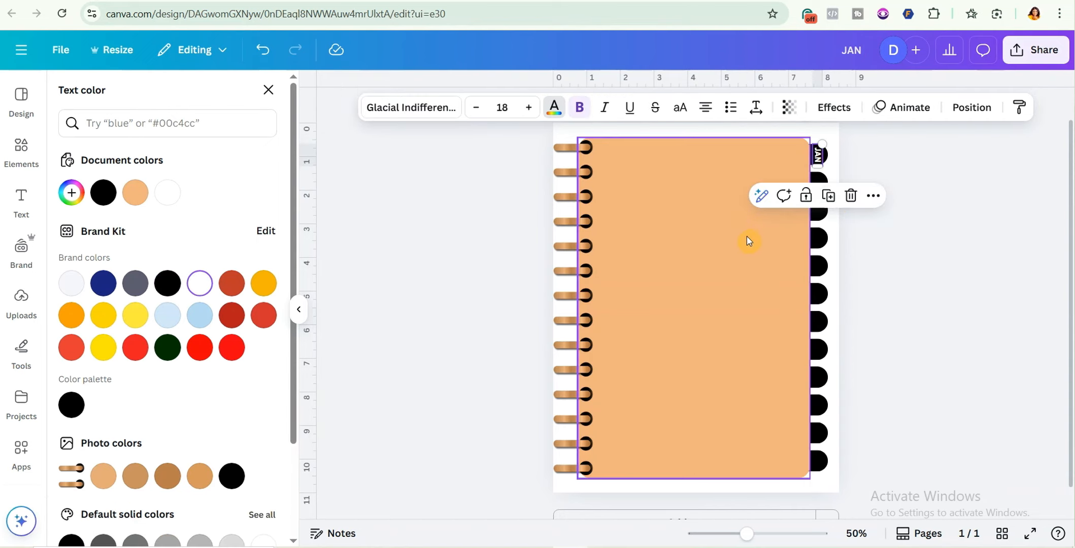
# Step: Duplicate the JAN label onto the other eleven tabs and change the copies to FEB through DEC in order
pyautogui.click(826, 201)
pyautogui.moveTo(824, 169); pyautogui.dragTo(821, 189)
pyautogui.click(819, 184)
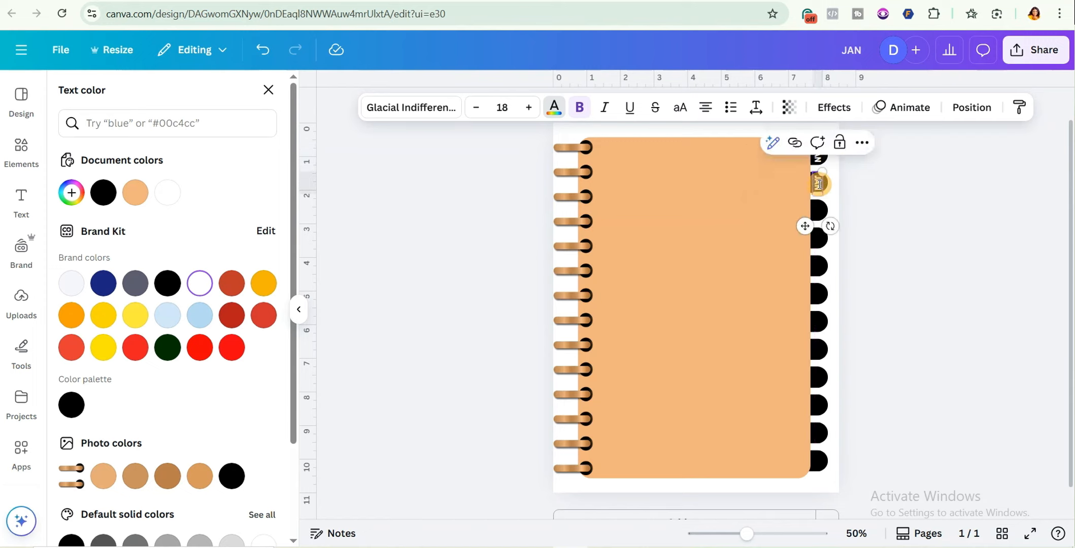
pyautogui.click(709, 374)
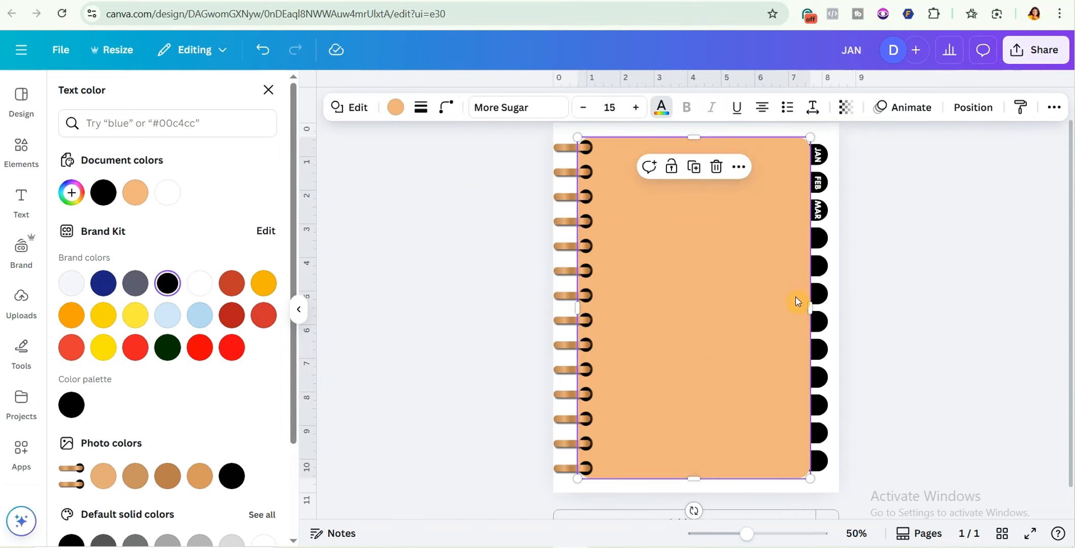
pyautogui.click(889, 382)
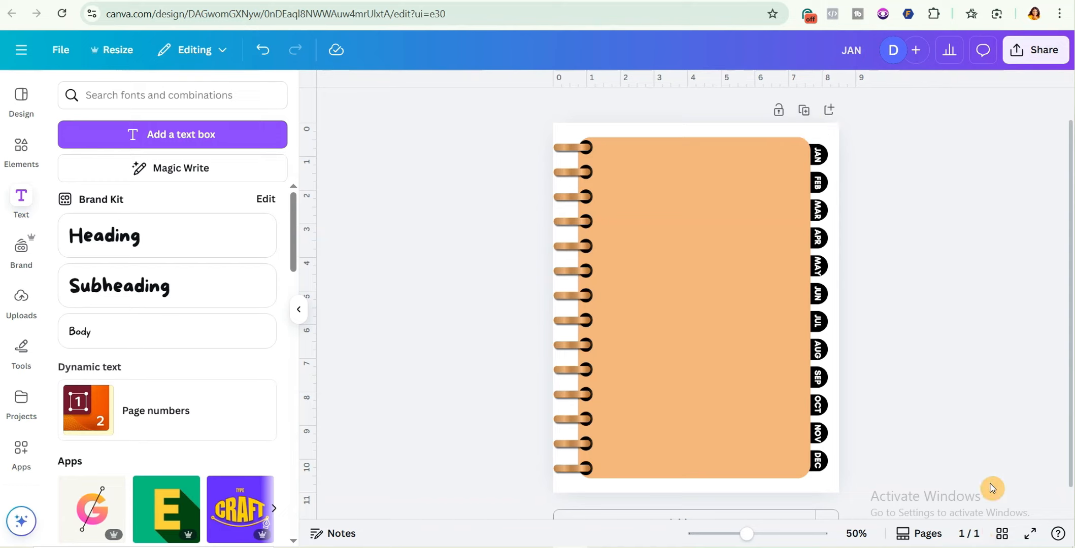
# Step: Duplicate the notebook page in the page overview until the design has 13 pages, and return to the page editor
pyautogui.click(1001, 534)
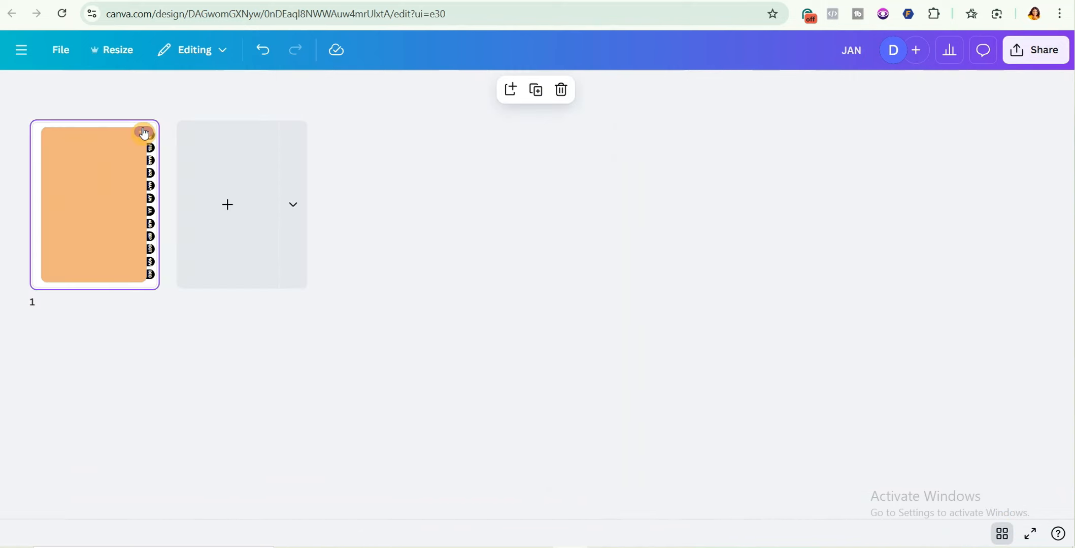
pyautogui.click(144, 133)
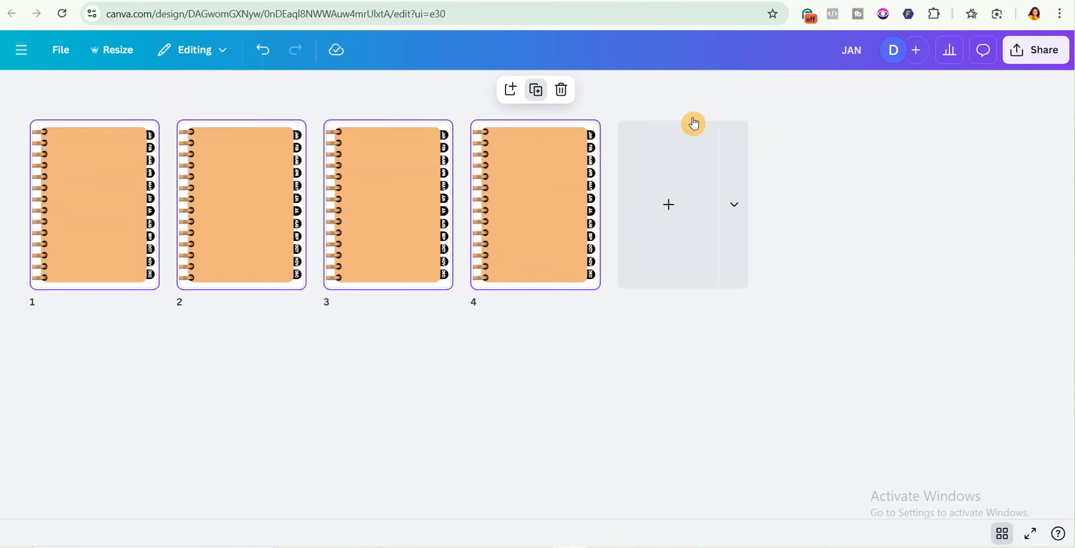
pyautogui.click(552, 90)
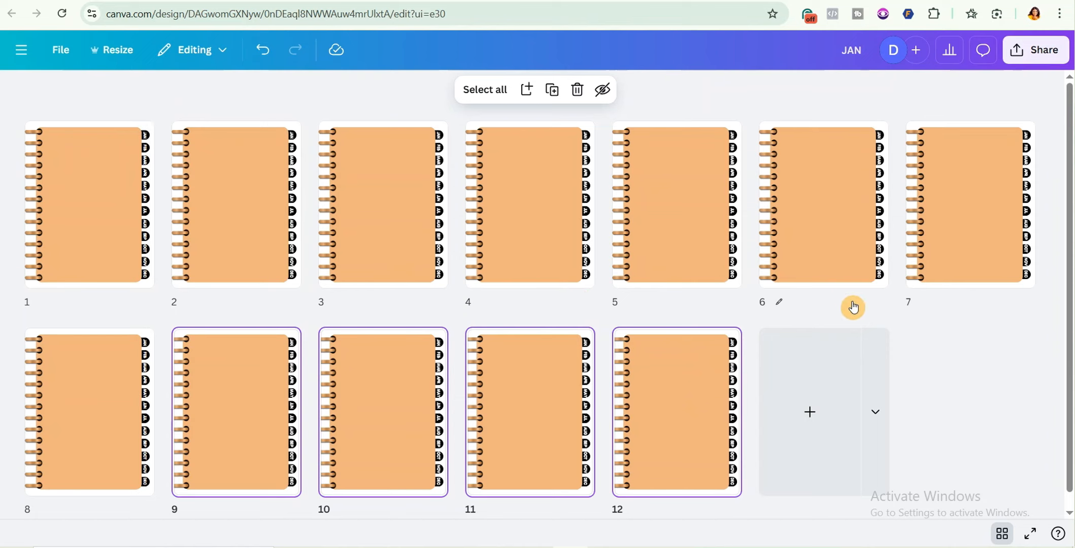
pyautogui.click(700, 321)
pyautogui.click(700, 370)
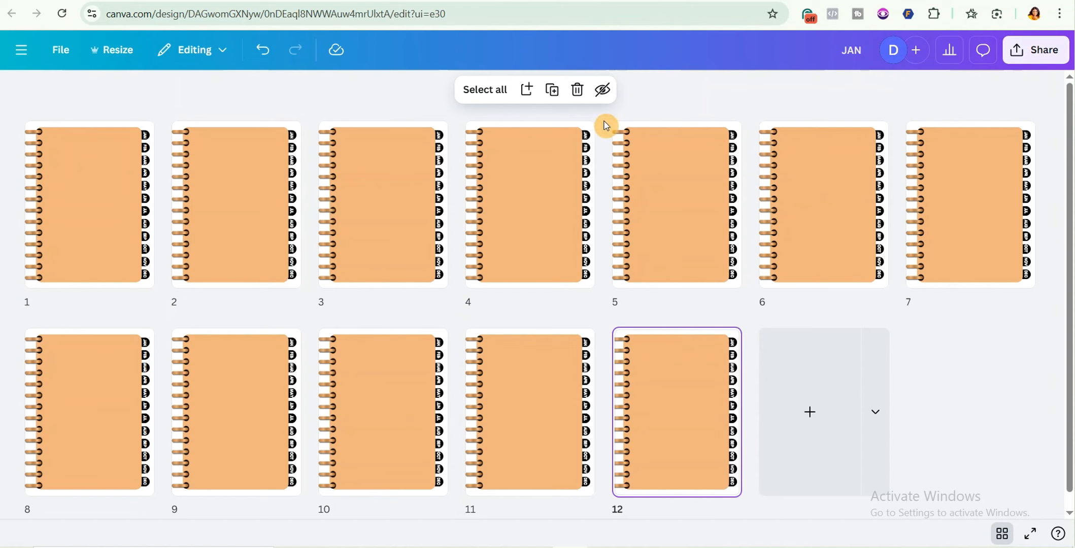
pyautogui.click(560, 98)
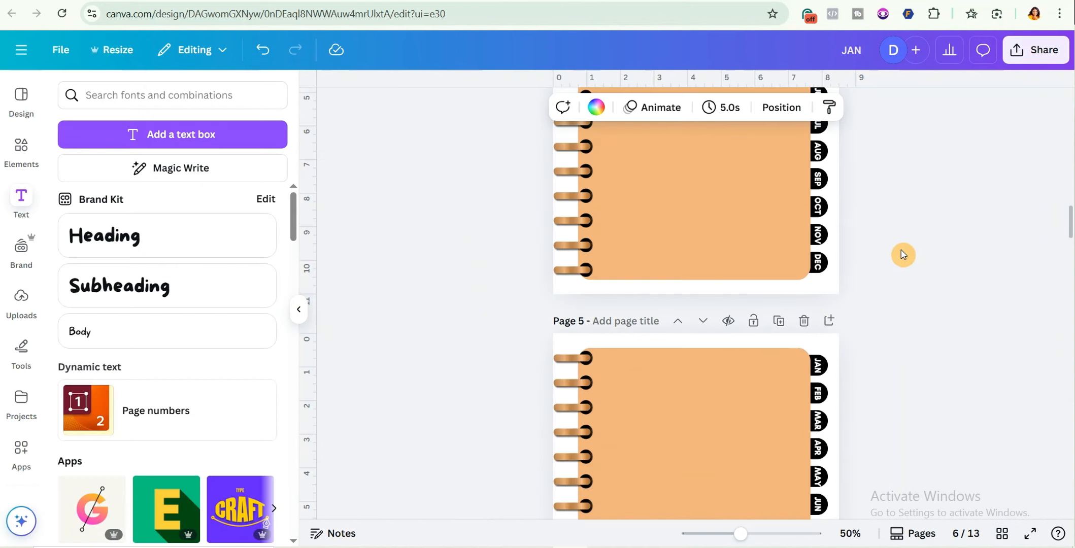
pyautogui.scroll(6, 899, 244)
pyautogui.scroll(10, 897, 237)
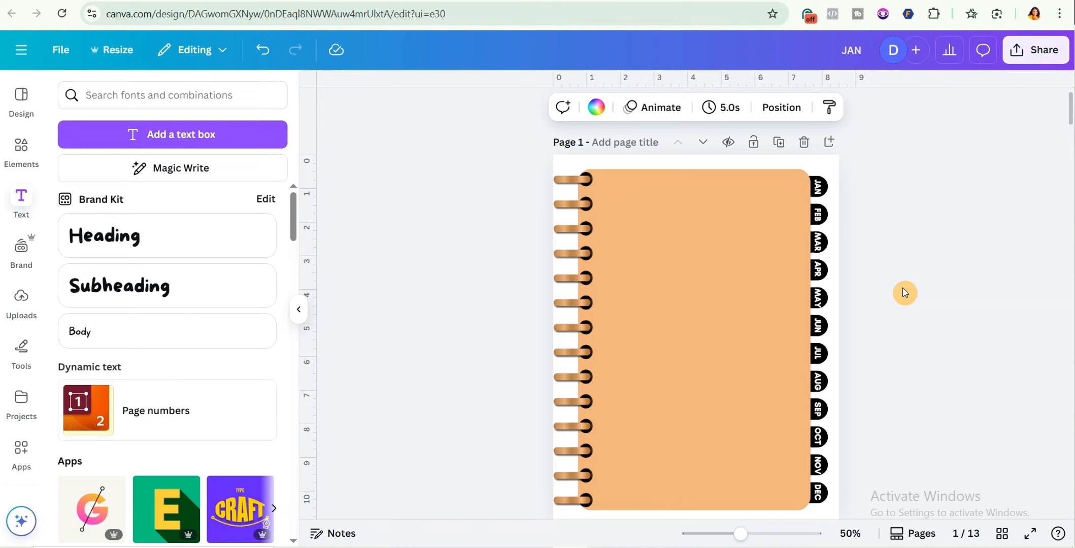
pyautogui.scroll(-3, 863, 300)
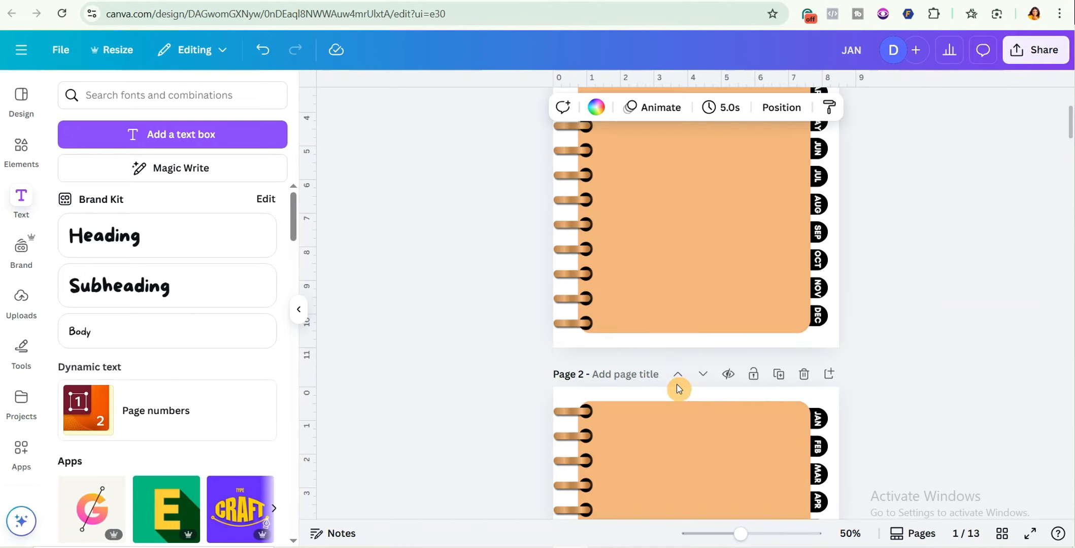
pyautogui.scroll(3, 628, 147)
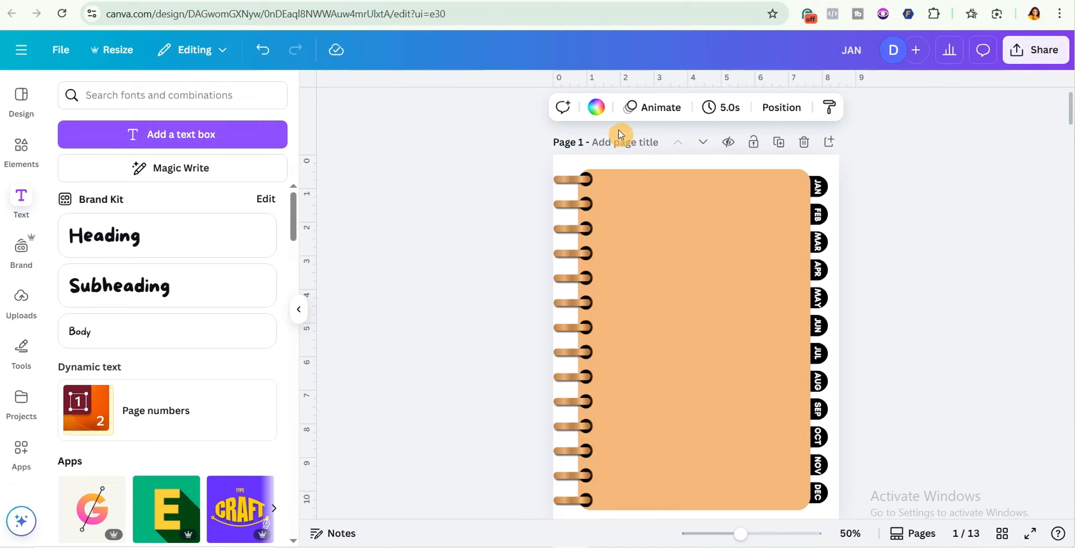
# Step: Title the first page COVER
pyautogui.click(623, 142)
pyautogui.write('COVER')
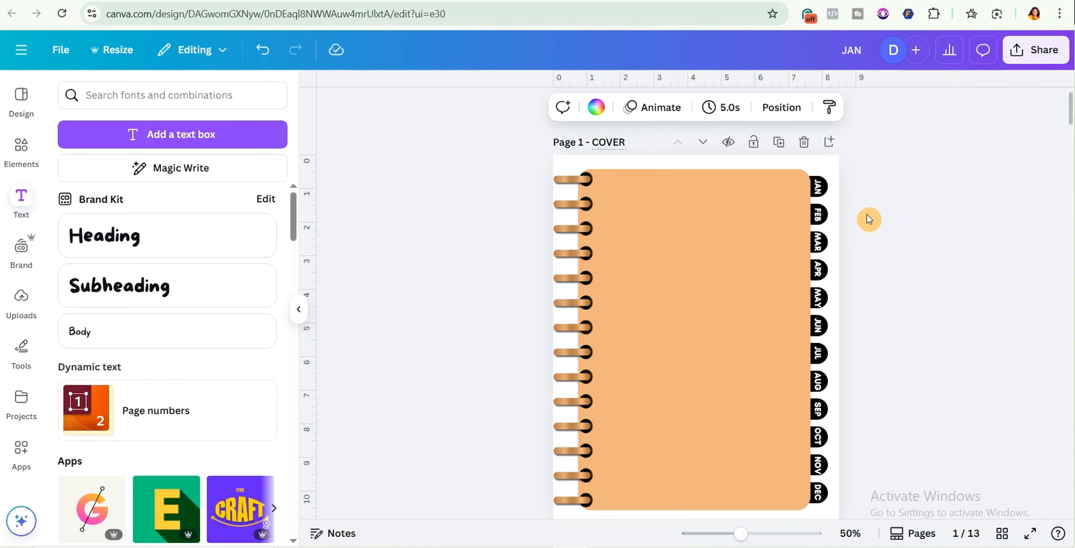
pyautogui.click(874, 224)
# Step: Title pages 2 through 13 with the month abbreviations JAN through DEC in order
pyautogui.scroll(-5, 881, 231)
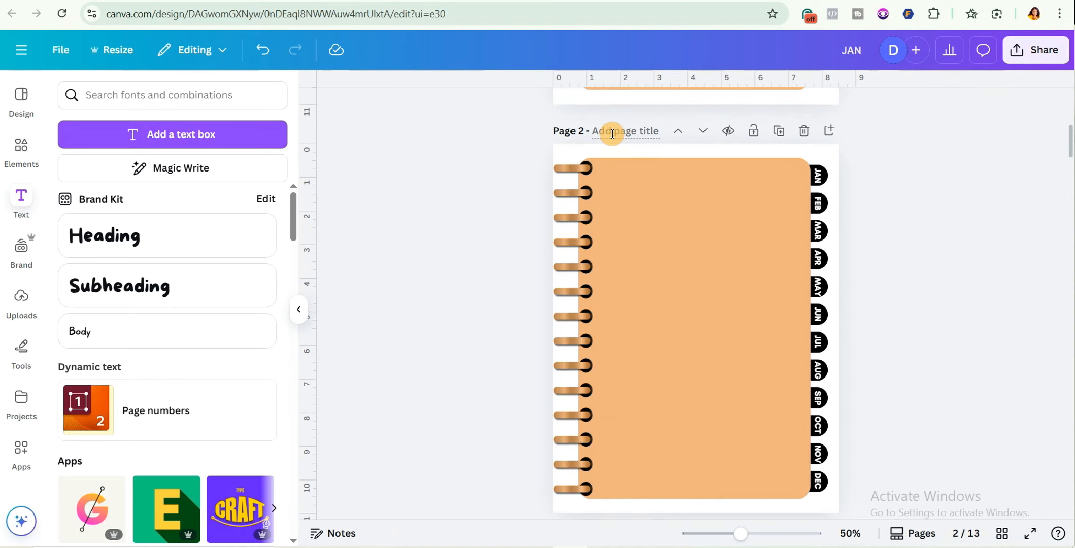
pyautogui.click(612, 132)
pyautogui.scroll(-7, 790, 310)
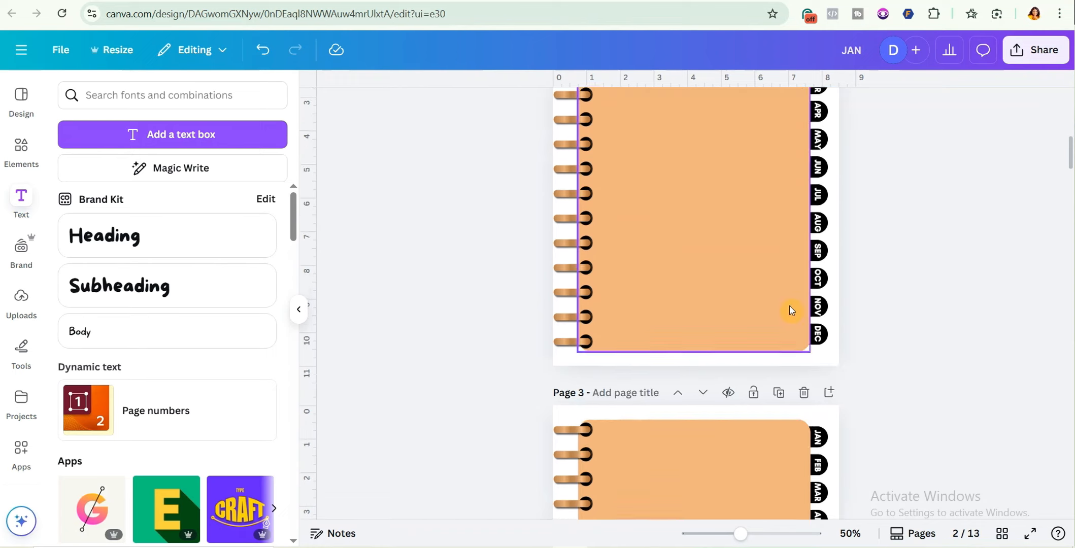
pyautogui.click(608, 191)
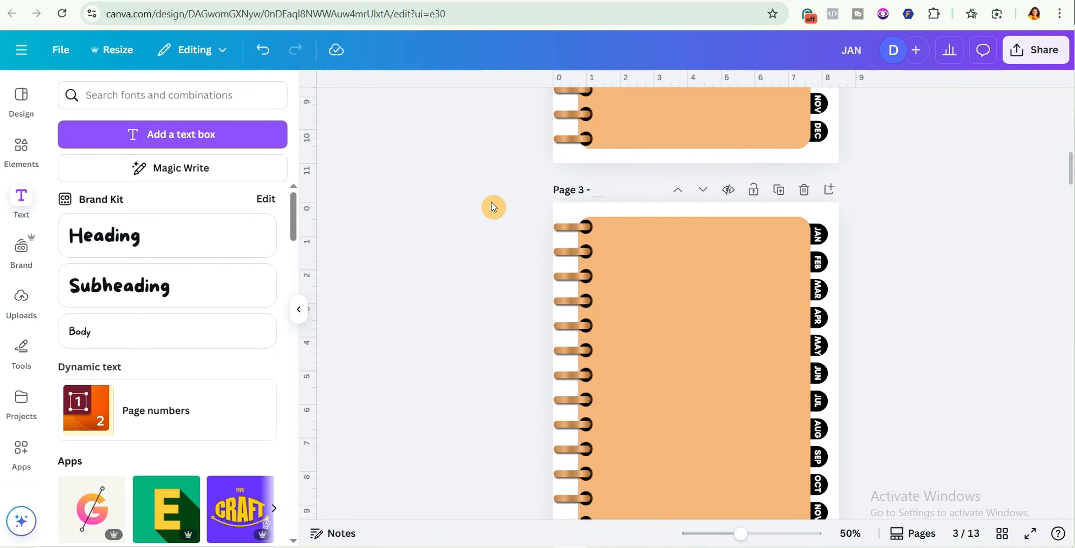
pyautogui.write('F')
pyautogui.scroll(-5, 559, 264)
pyautogui.click(611, 320)
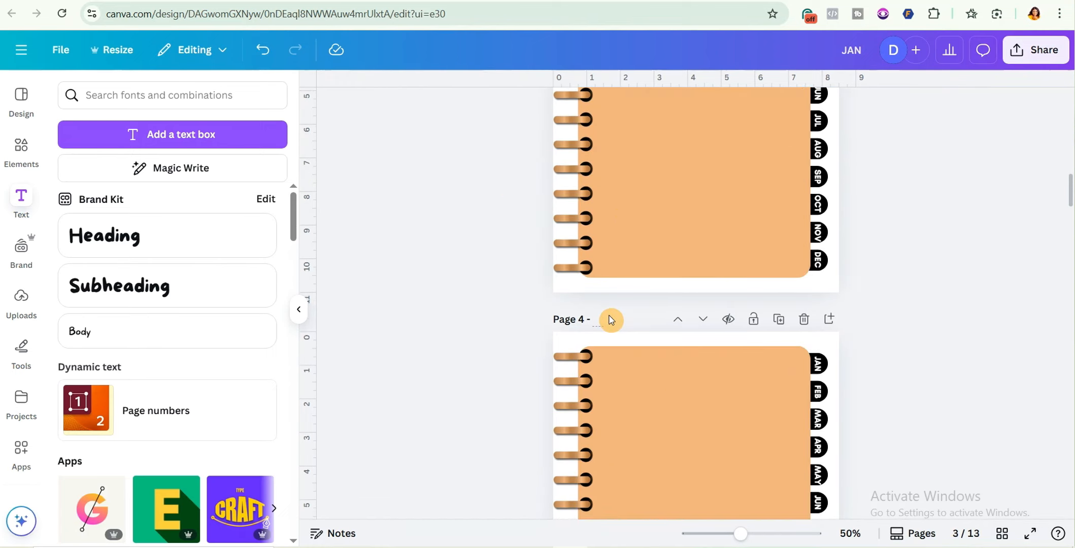
pyautogui.scroll(-5, 617, 350)
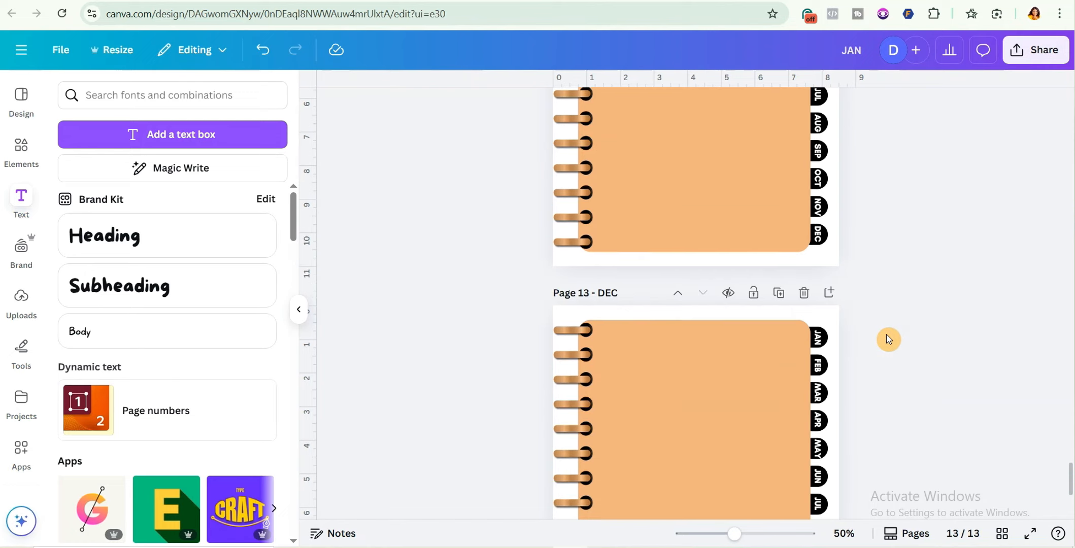
# Step: Review the page titles across the planner, from the cover through the month pages
pyautogui.scroll(-4, 889, 340)
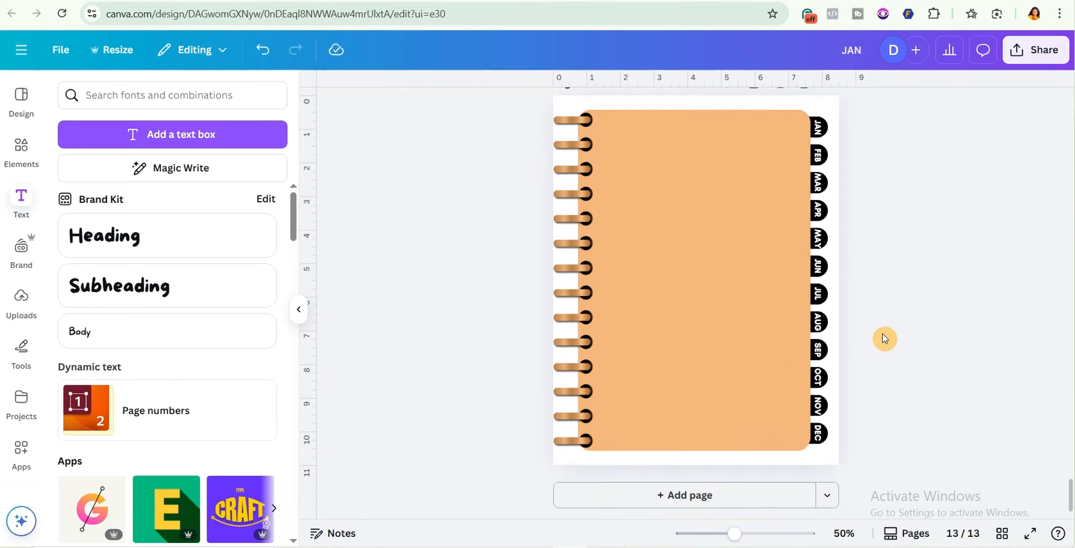
pyautogui.scroll(12, 889, 335)
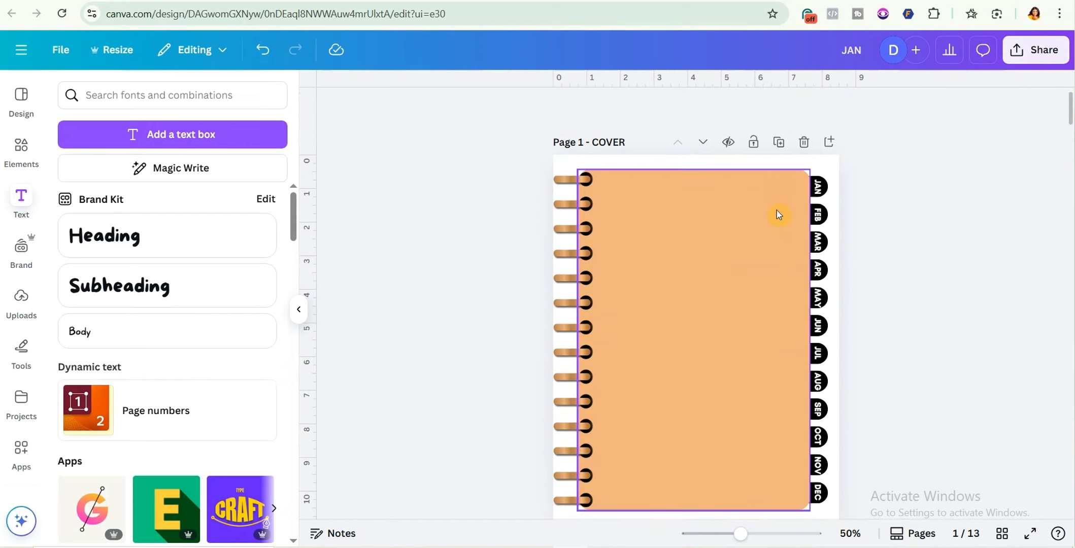
pyautogui.scroll(-6, 762, 223)
pyautogui.scroll(-5, 747, 239)
pyautogui.scroll(-9, 742, 272)
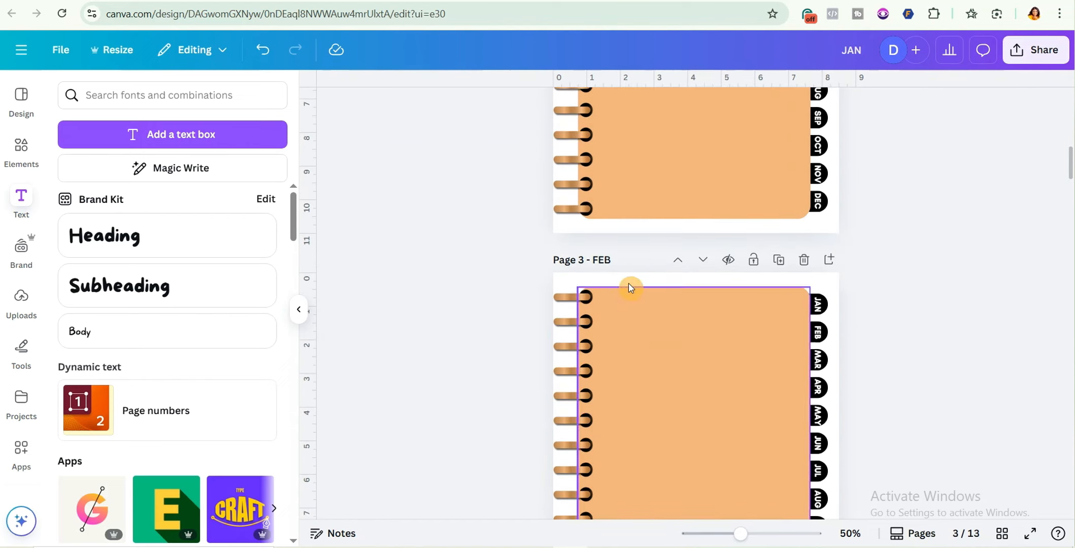
pyautogui.scroll(-1, 870, 252)
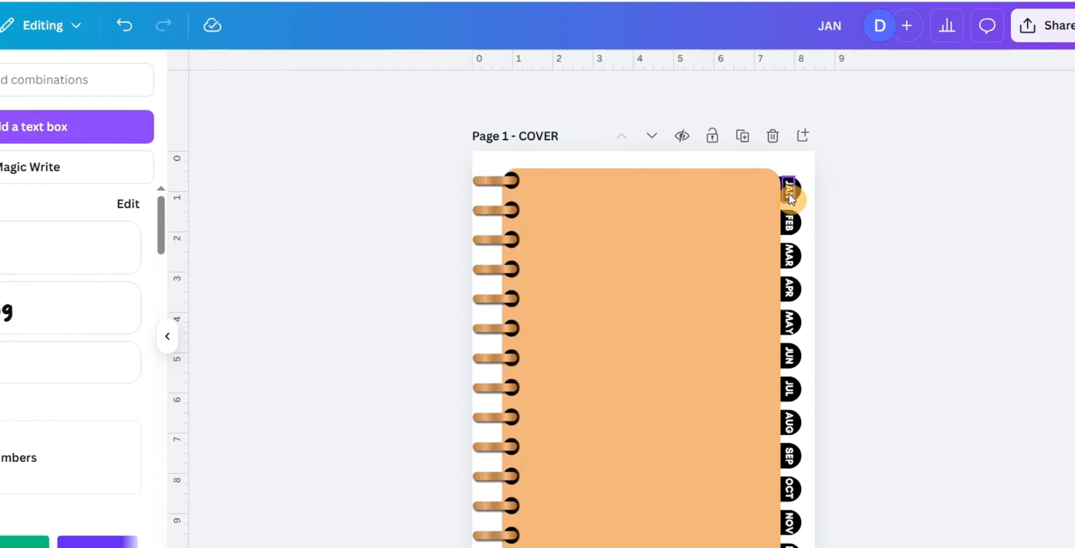
# Step: Link the JAN text label on the cover page to the document page 2 - JAN
pyautogui.click(789, 194)
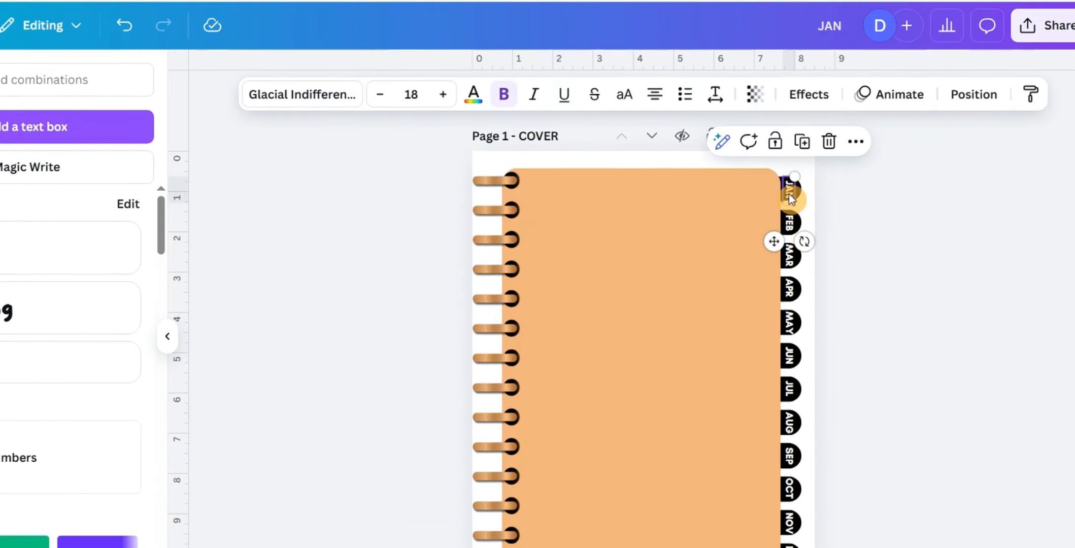
pyautogui.rightClick(789, 194)
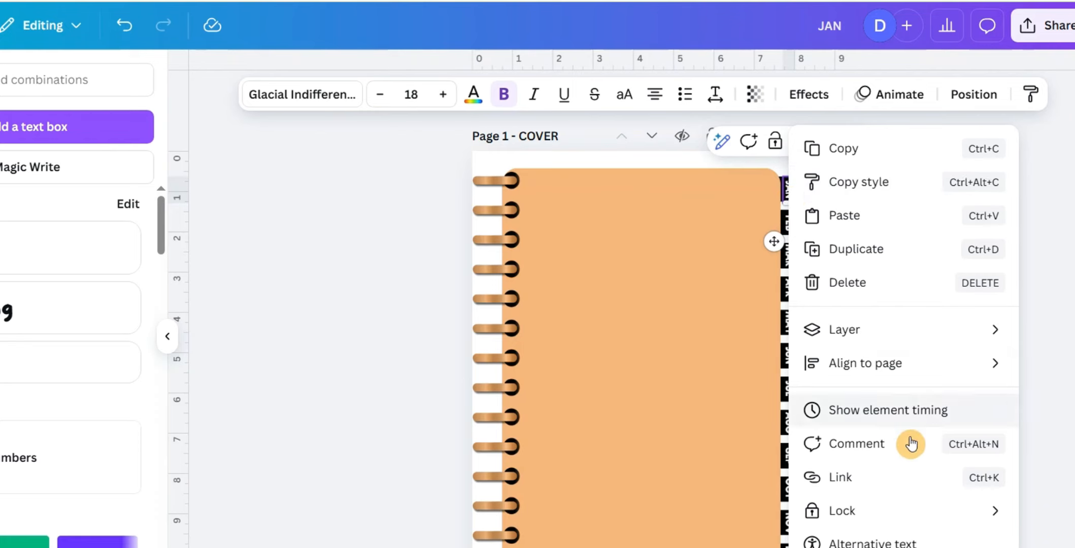
pyautogui.click(866, 481)
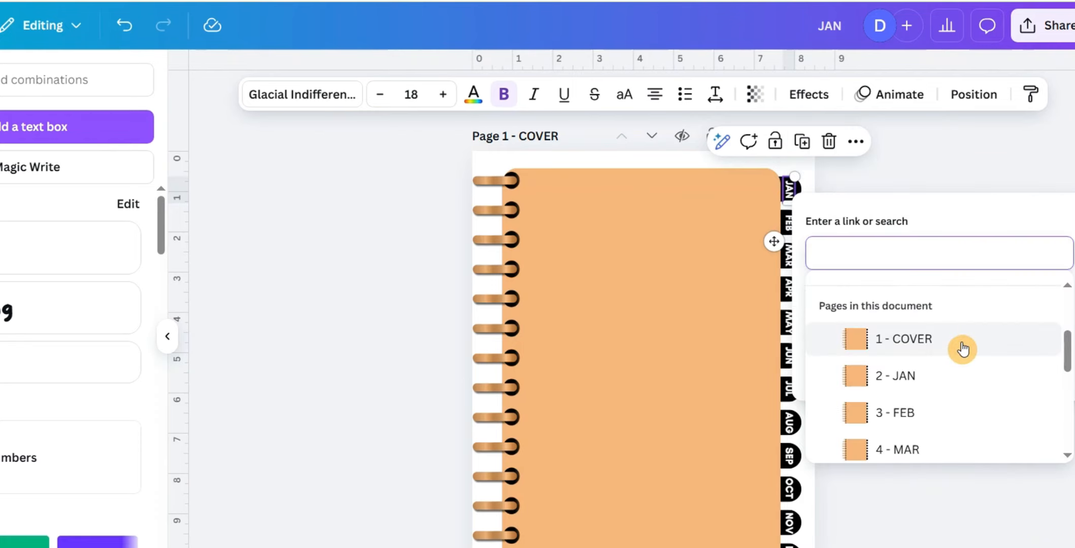
pyautogui.click(901, 390)
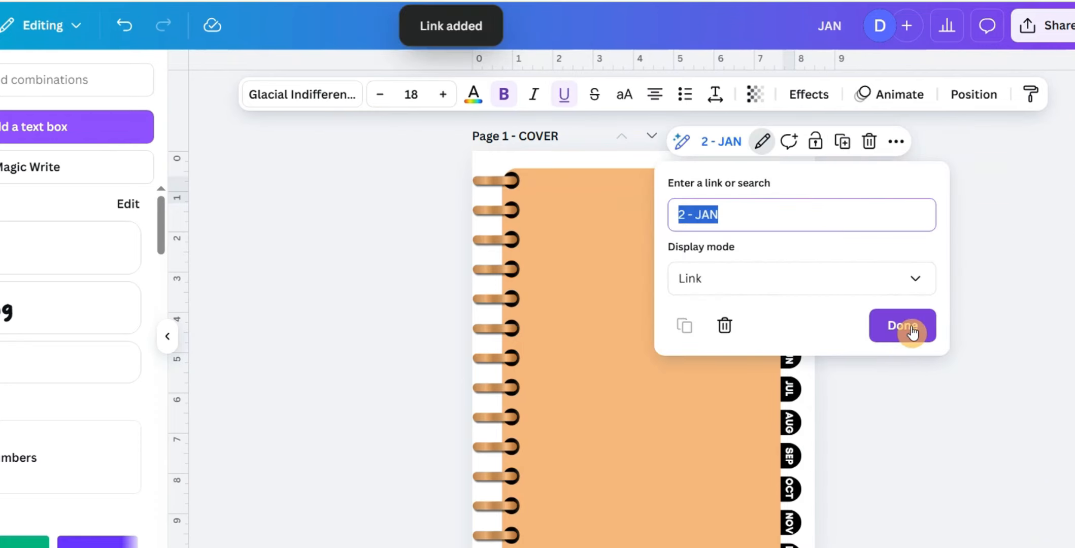
pyautogui.click(911, 329)
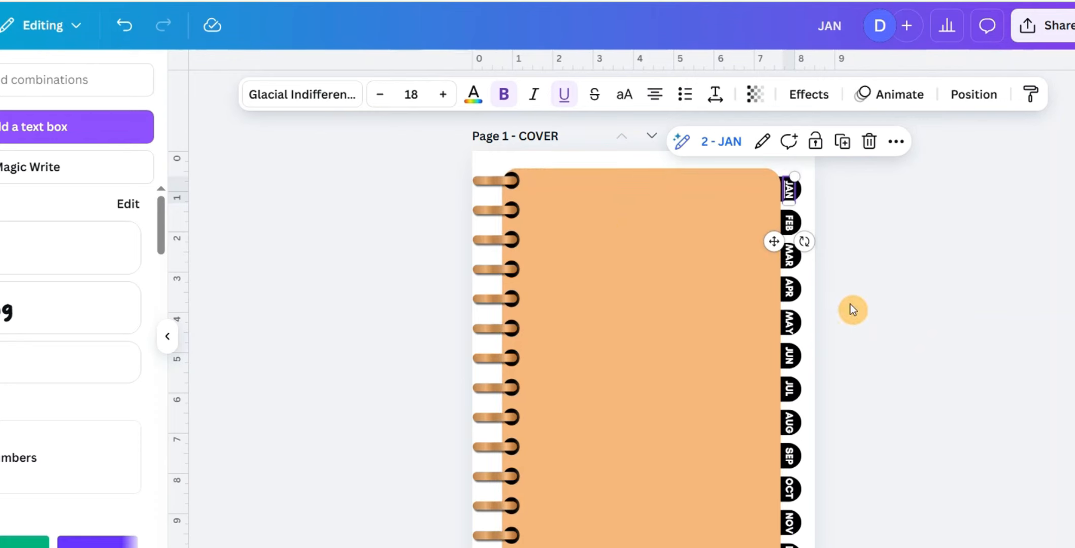
pyautogui.click(804, 192)
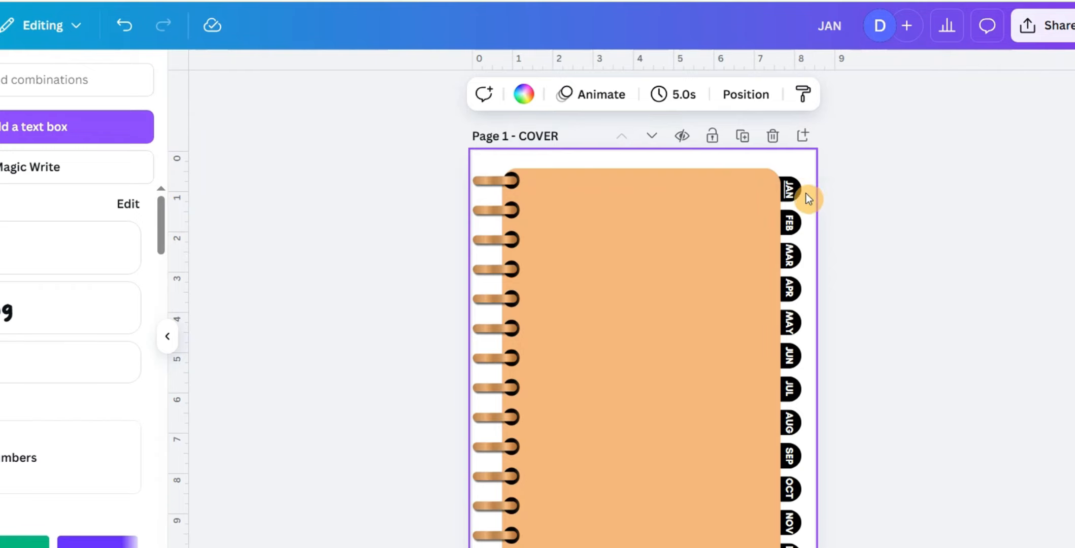
# Step: Link the black tab shape behind the JAN label to the page 2 - JAN
pyautogui.click(801, 191)
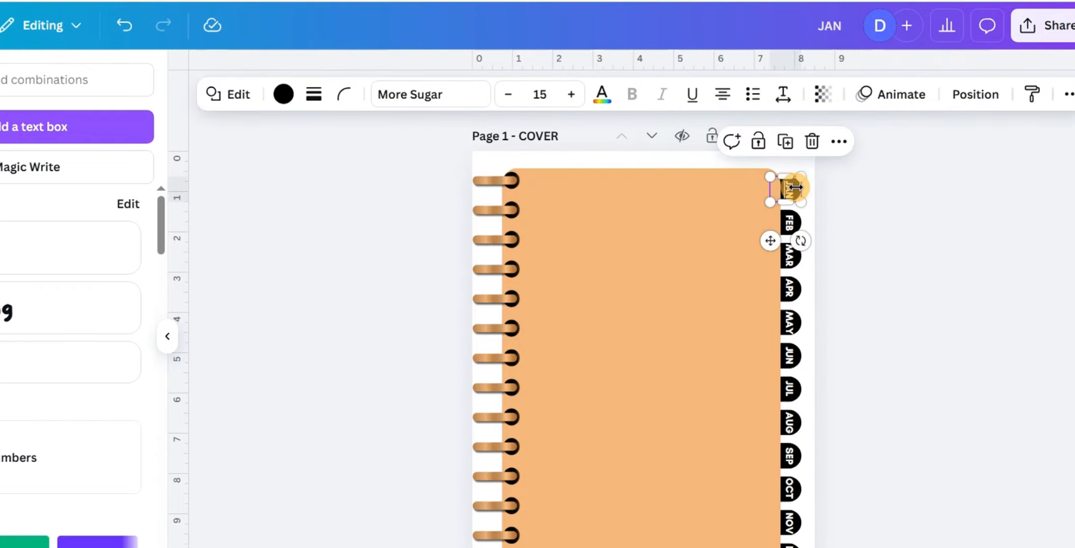
pyautogui.rightClick(795, 187)
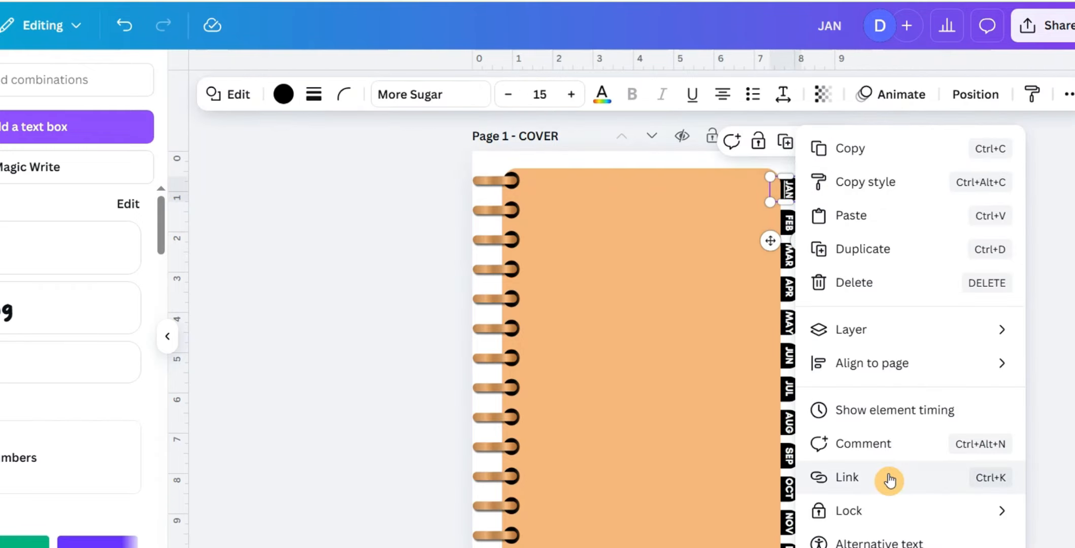
pyautogui.click(889, 480)
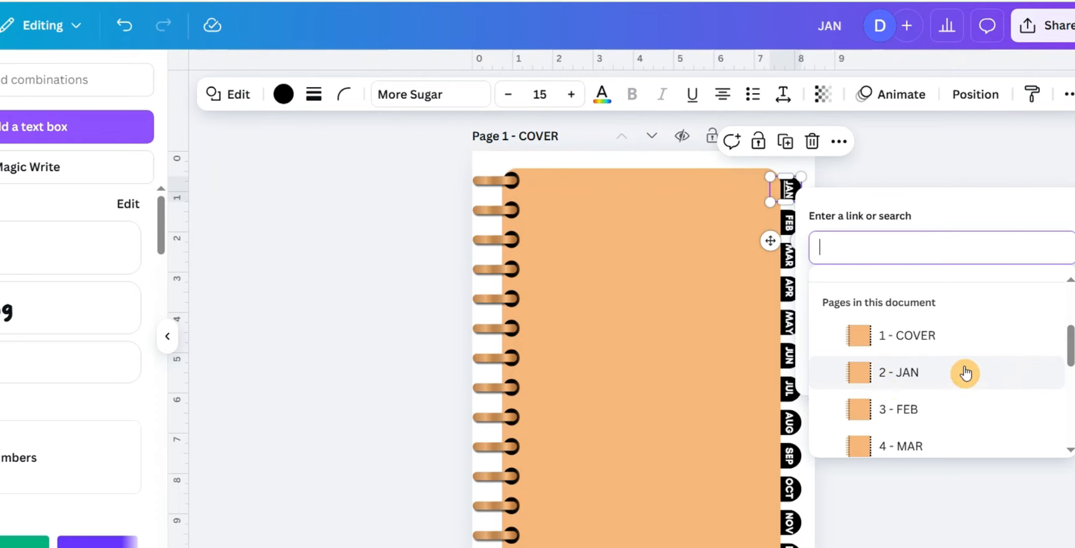
pyautogui.click(964, 373)
pyautogui.click(891, 325)
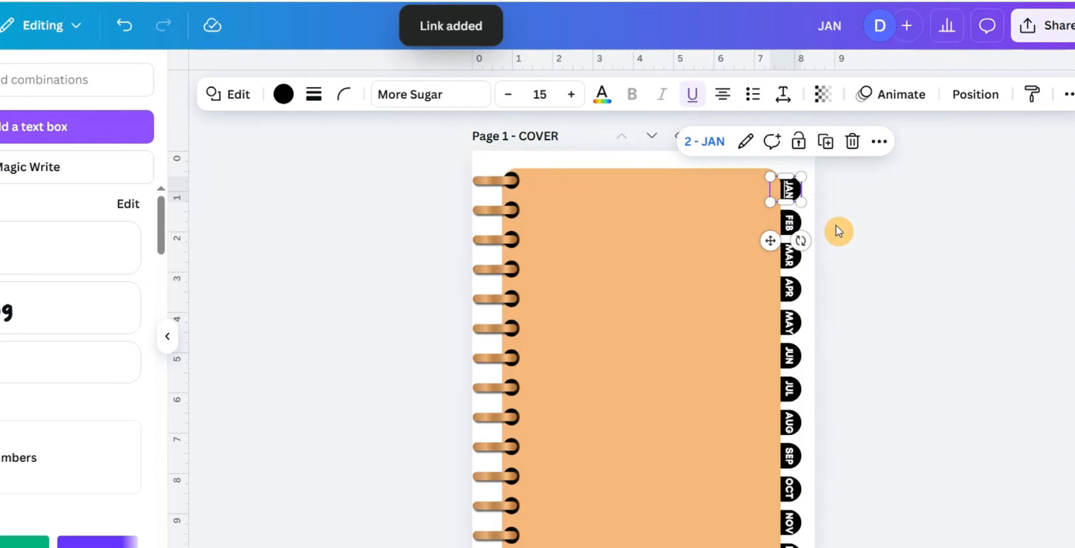
pyautogui.click(811, 212)
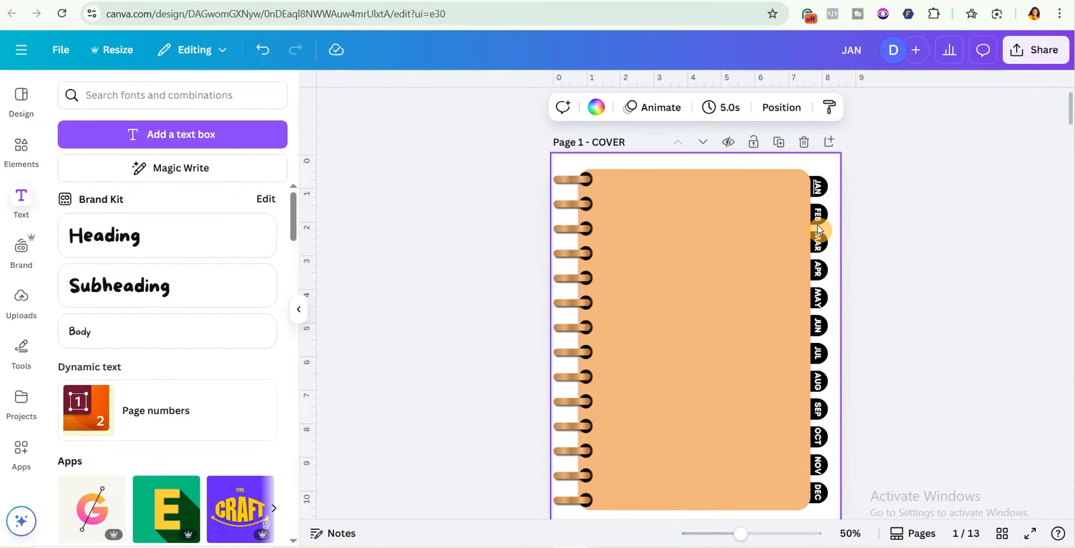
# Step: Link the FEB text label on the cover page to the document page 3 - FEB
pyautogui.click(792, 226)
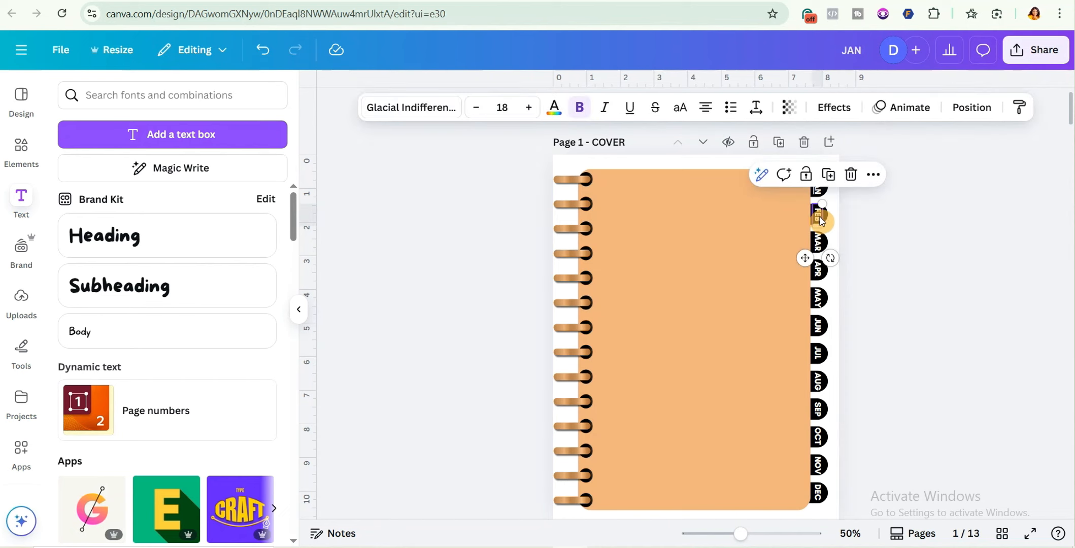
pyautogui.rightClick(821, 220)
pyautogui.click(876, 427)
pyautogui.click(911, 382)
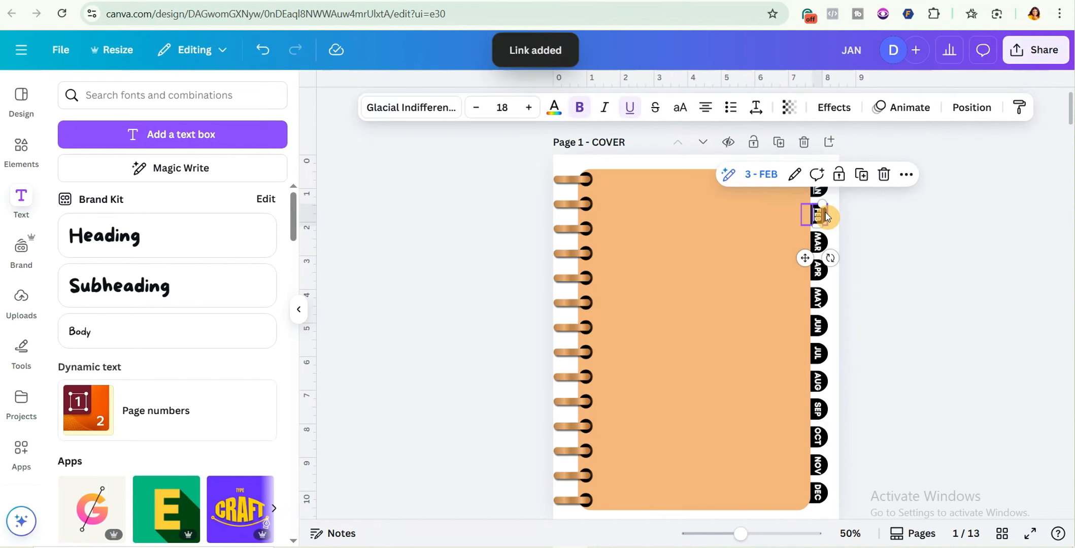
# Step: Link the FEB tab shape to page 3 - FEB, and link the MAR through DEC labels and tab shapes to their matching month pages
pyautogui.click(824, 212)
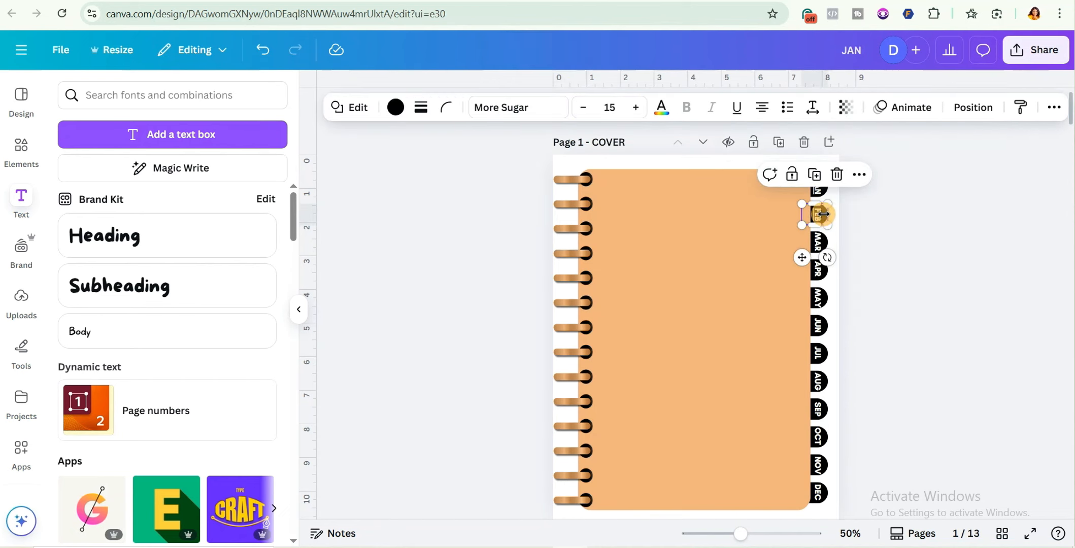
pyautogui.rightClick(823, 214)
pyautogui.click(908, 432)
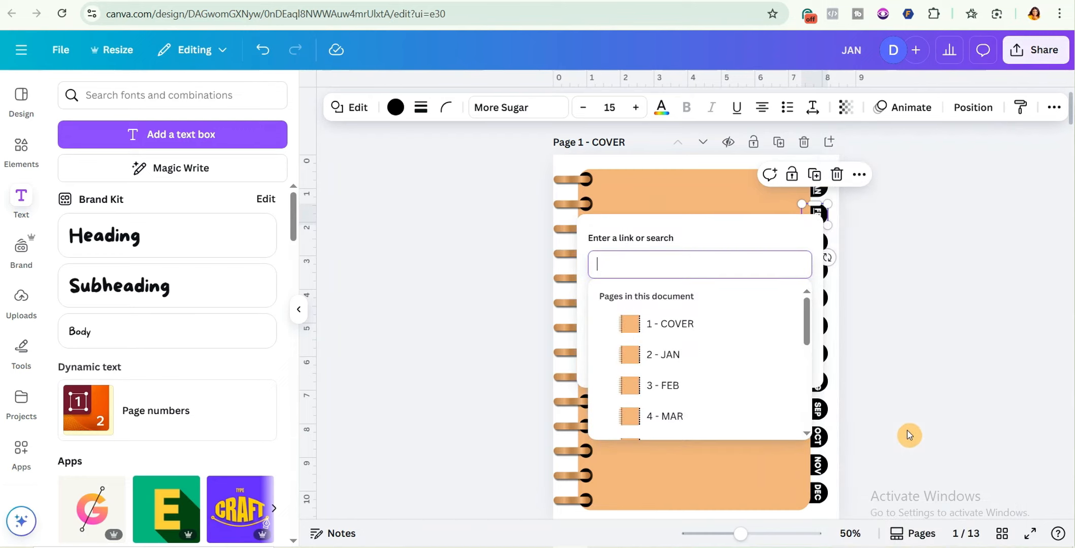
pyautogui.click(841, 229)
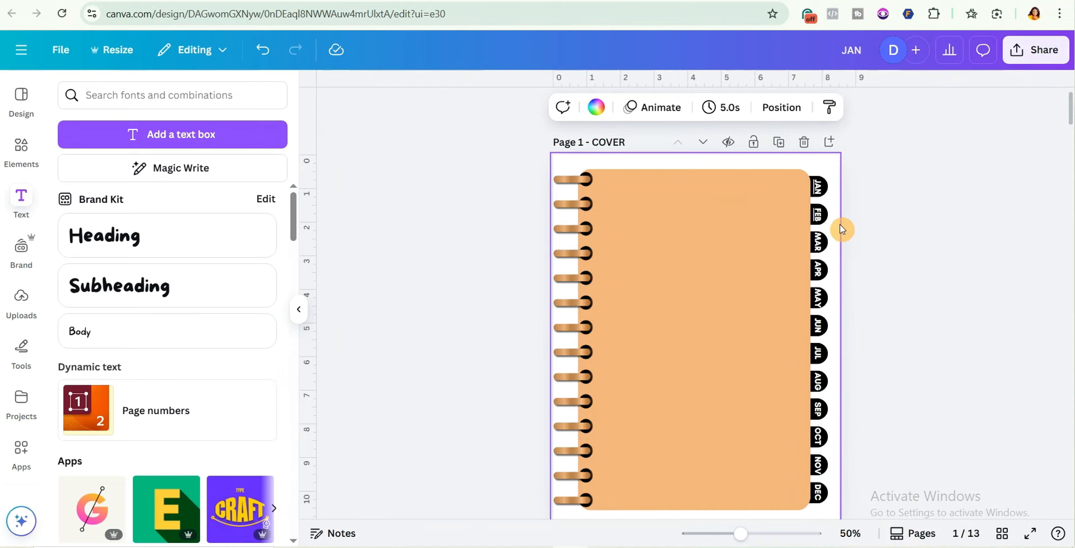
pyautogui.click(851, 315)
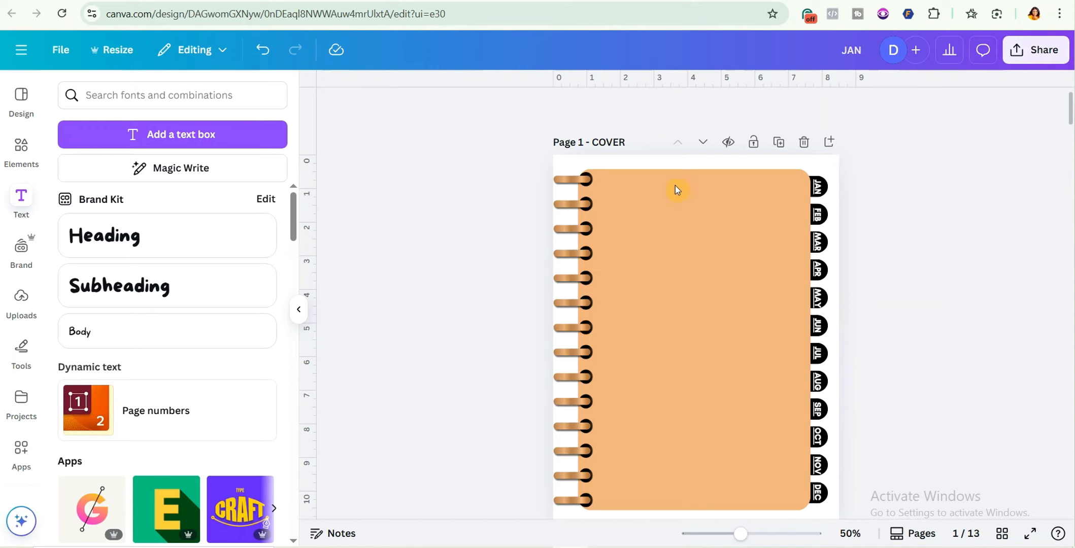
# Step: Remove the underline from all twelve month labels on the cover page, JAN through DEC
pyautogui.click(818, 186)
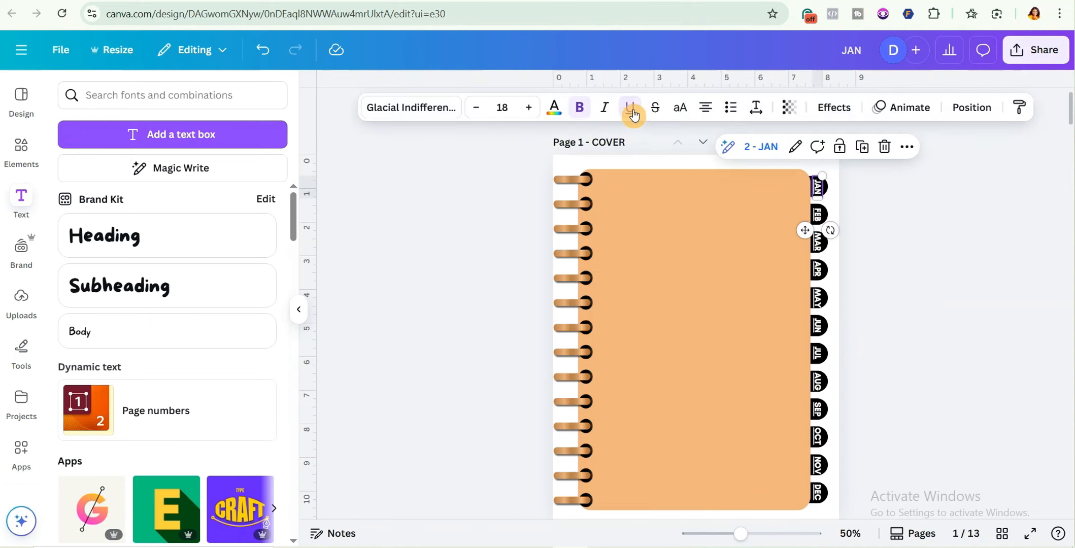
pyautogui.click(818, 214)
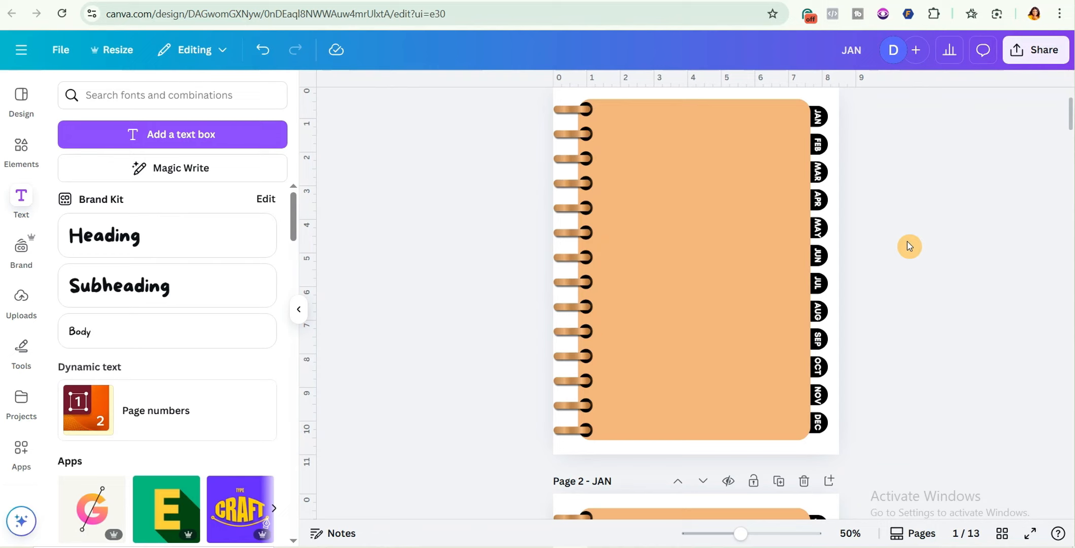
# Step: Check the page links on the JAN and FEB labels and tab shapes and on the MAR label
pyautogui.scroll(2, 936, 236)
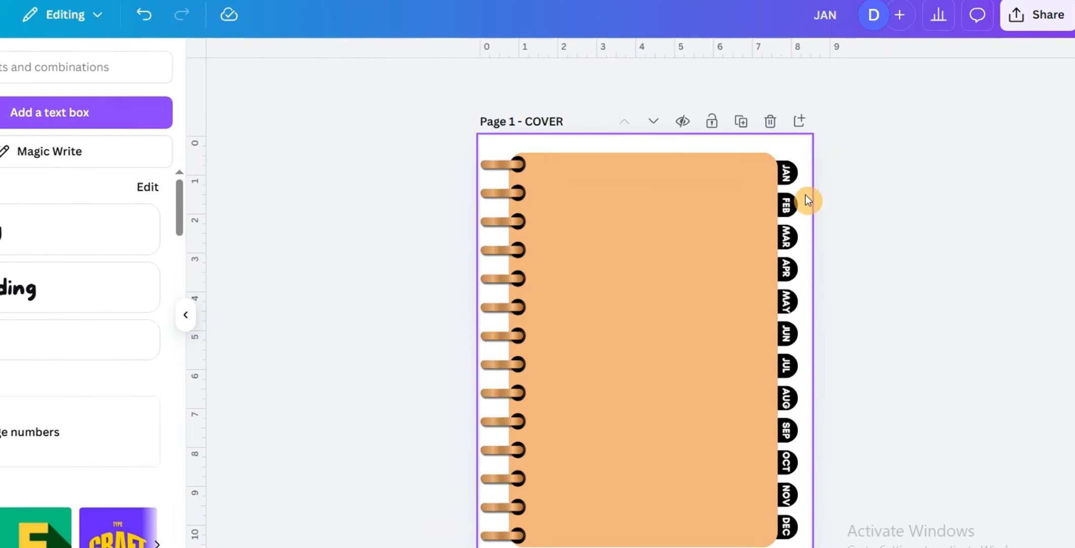
pyautogui.click(784, 175)
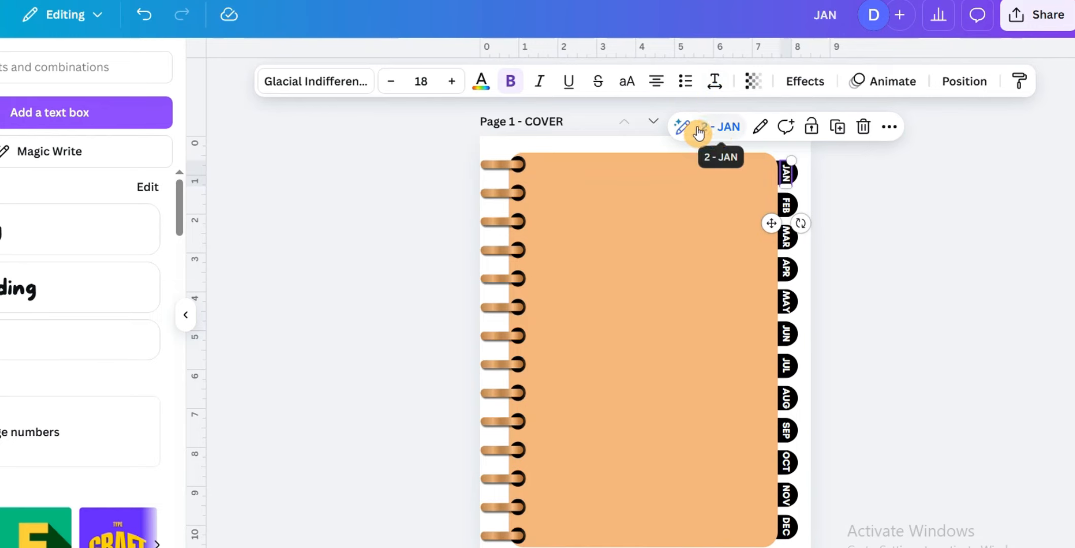
pyautogui.click(796, 174)
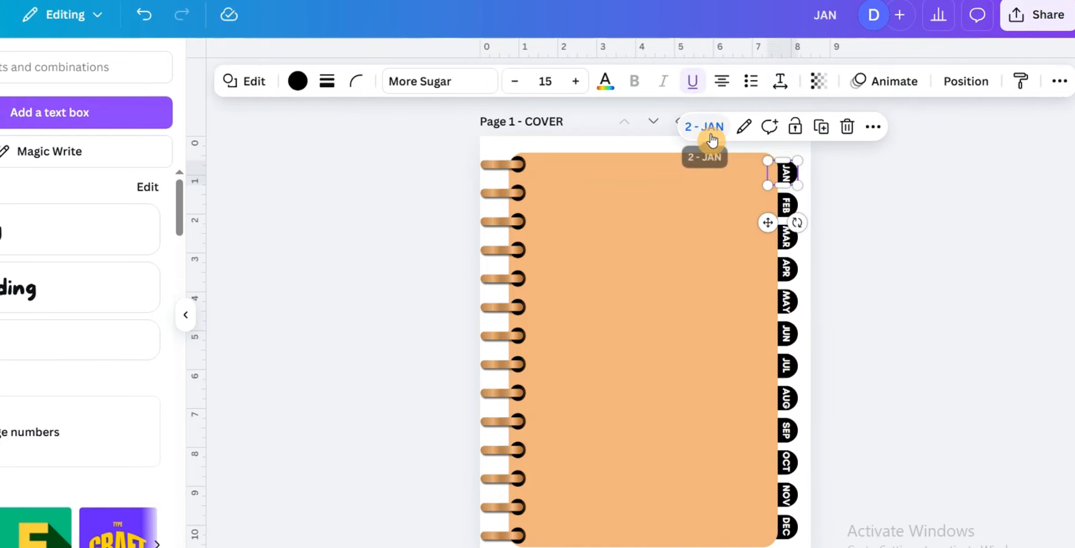
pyautogui.click(786, 210)
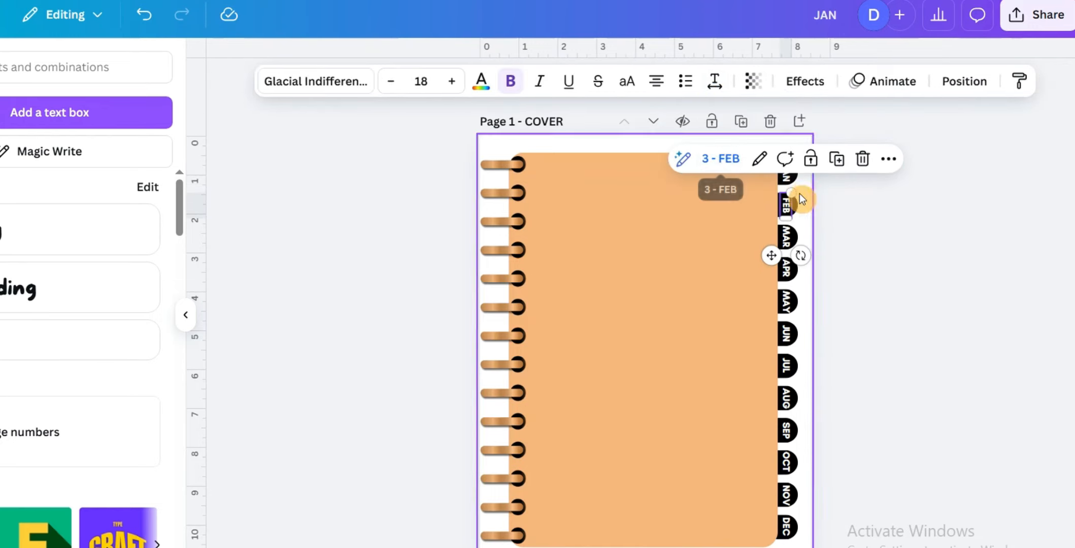
pyautogui.click(795, 206)
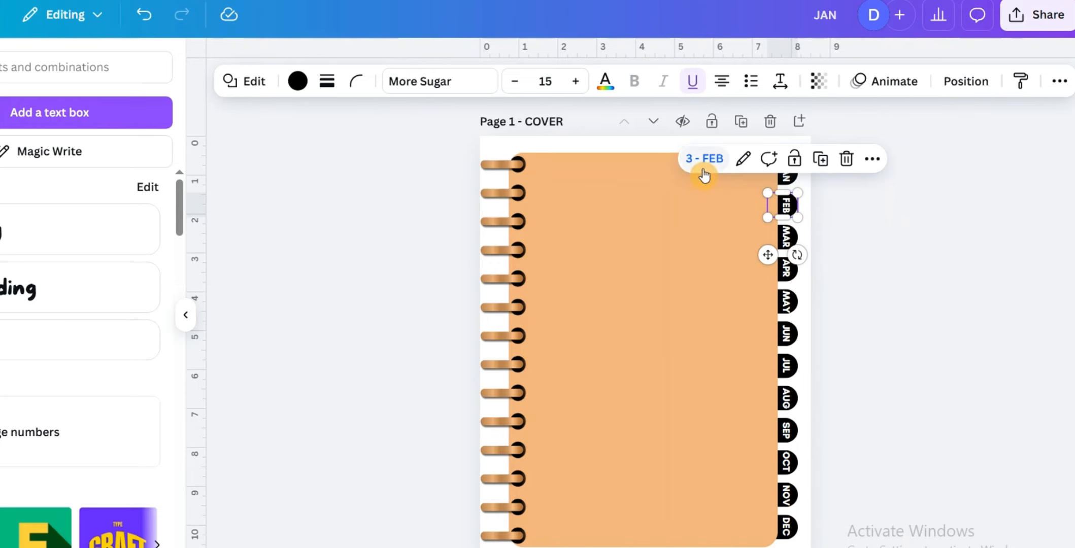
pyautogui.click(797, 243)
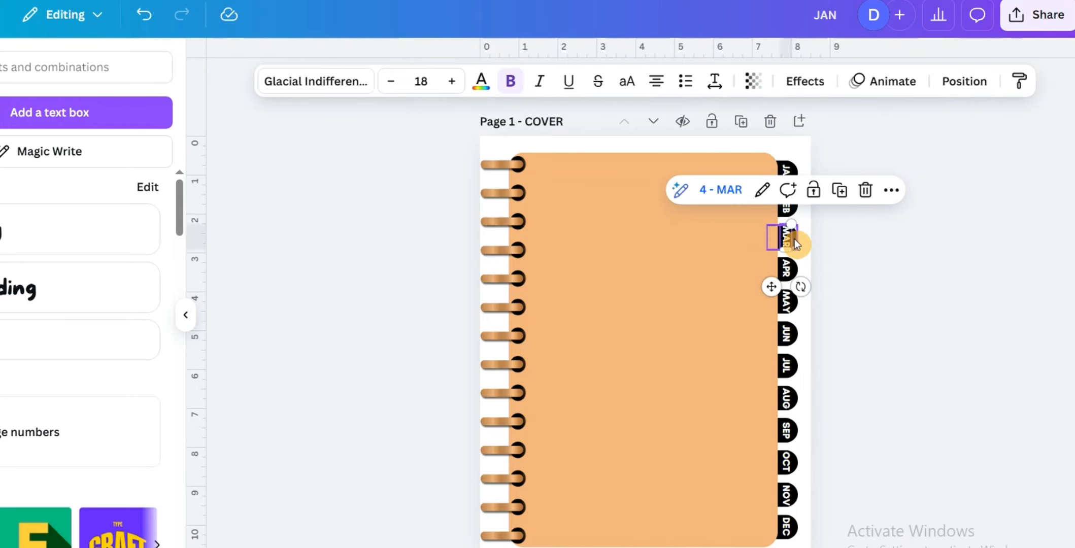
# Step: Check the page links on the MAR and APR tabs of the cover page
pyautogui.click(795, 239)
pyautogui.click(788, 271)
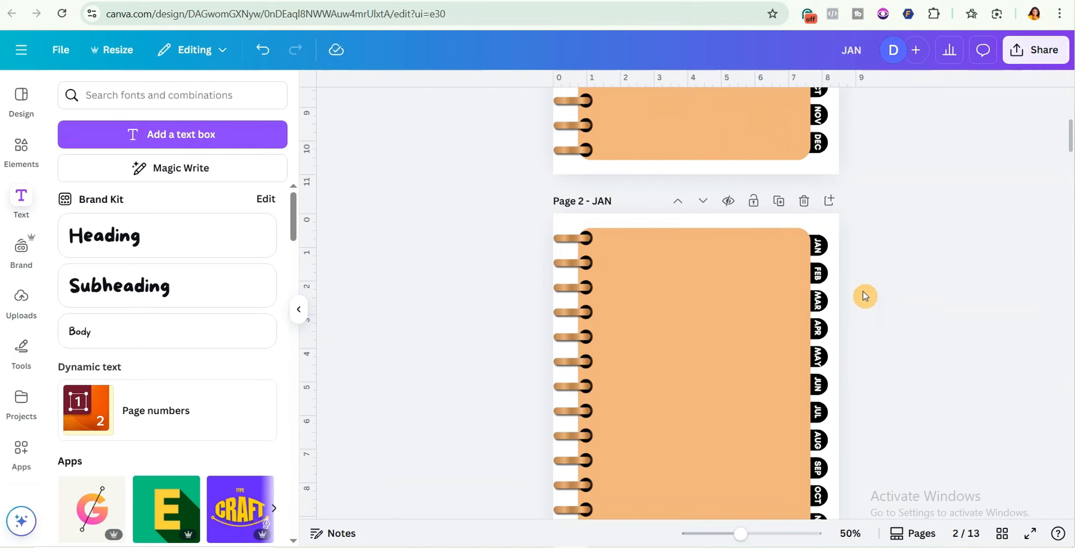
# Step: Group all twelve month tab shapes and their labels on the cover page
pyautogui.scroll(6, 891, 255)
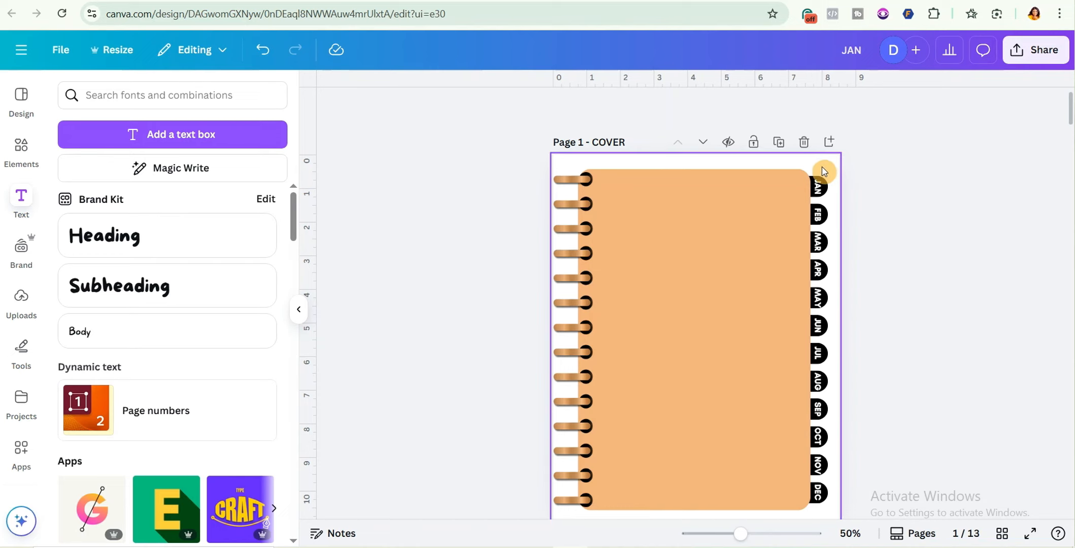
pyautogui.moveTo(816, 165); pyautogui.dragTo(859, 315)
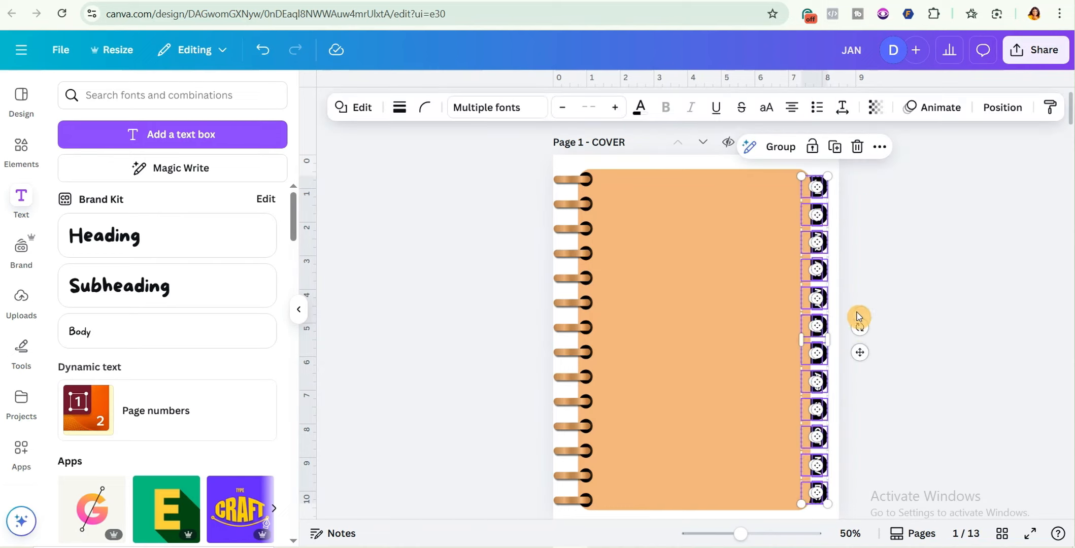
pyautogui.scroll(-2, 845, 219)
pyautogui.scroll(2, 848, 228)
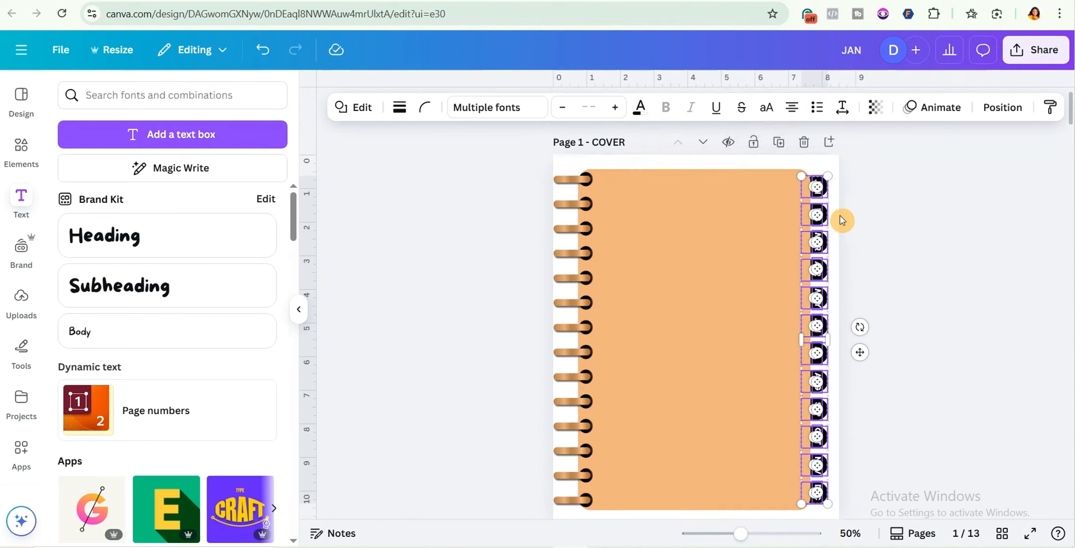
pyautogui.click(775, 150)
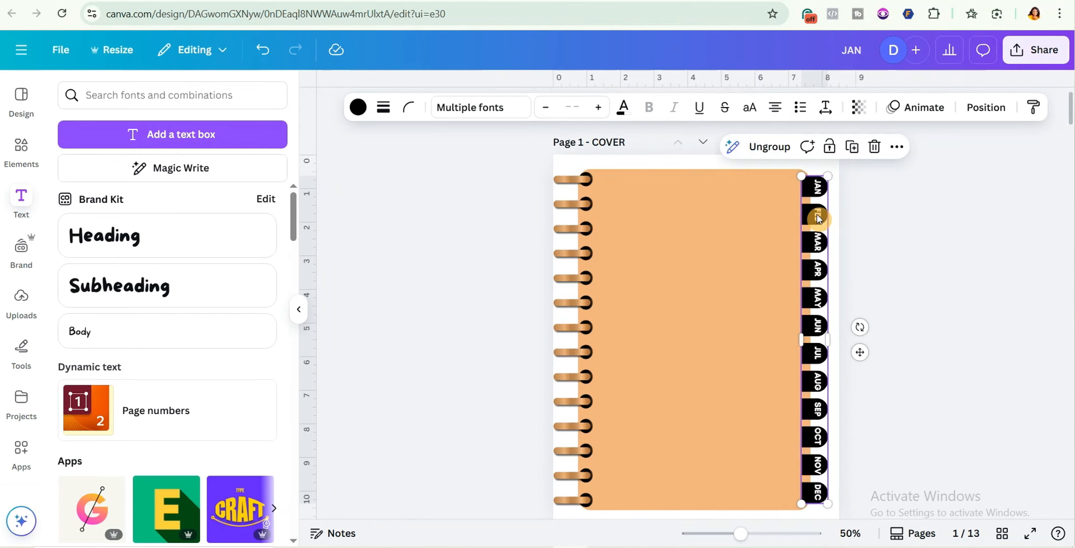
# Step: Replace the tabs on page 2 - JAN with a copy of the cover's linked tab group, sent to the back, and check its JAN link
pyautogui.scroll(-8, 927, 333)
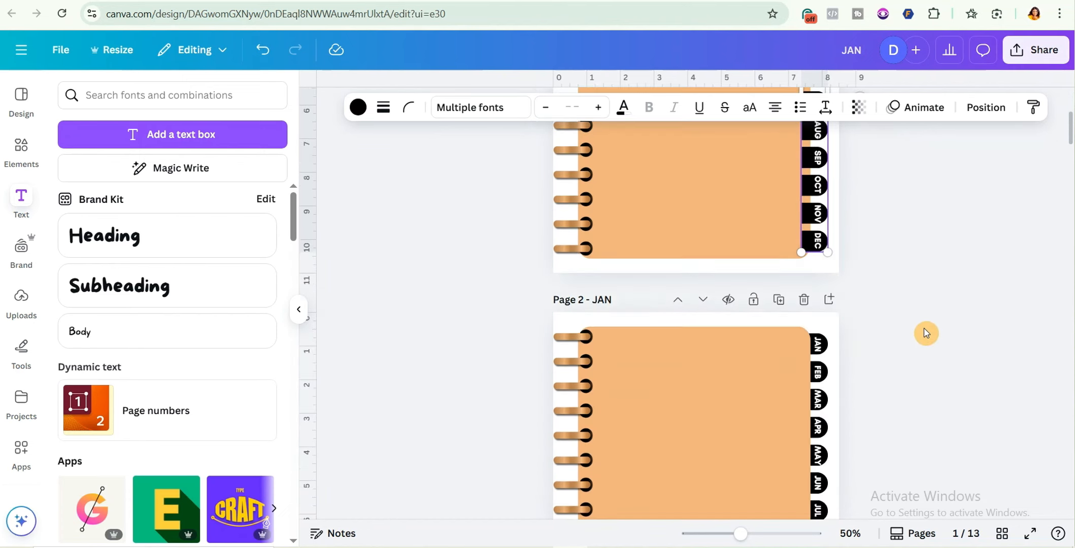
pyautogui.scroll(-2, 857, 286)
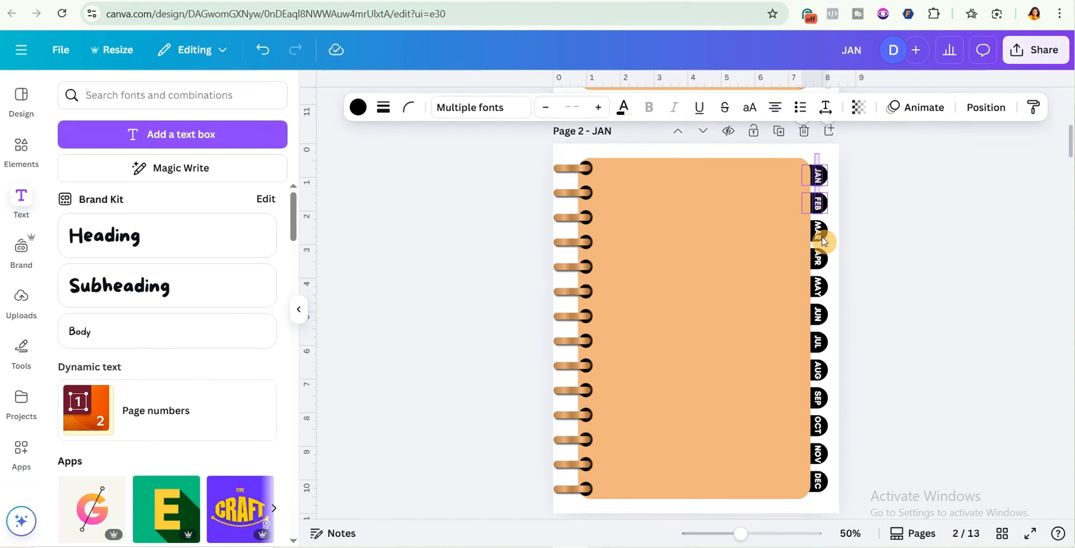
pyautogui.press('Delete')
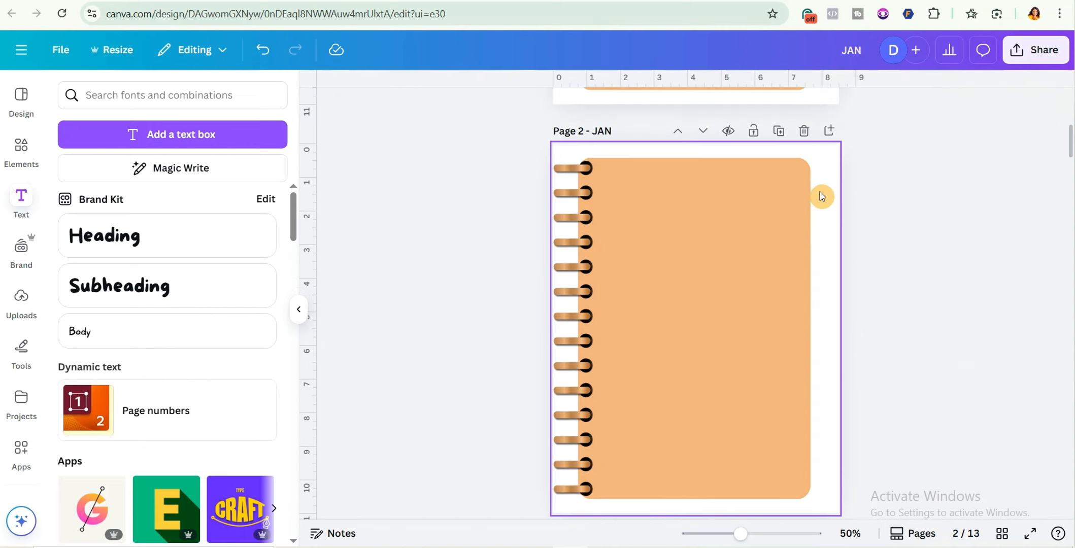
pyautogui.hotkey('ctrl', 'z')
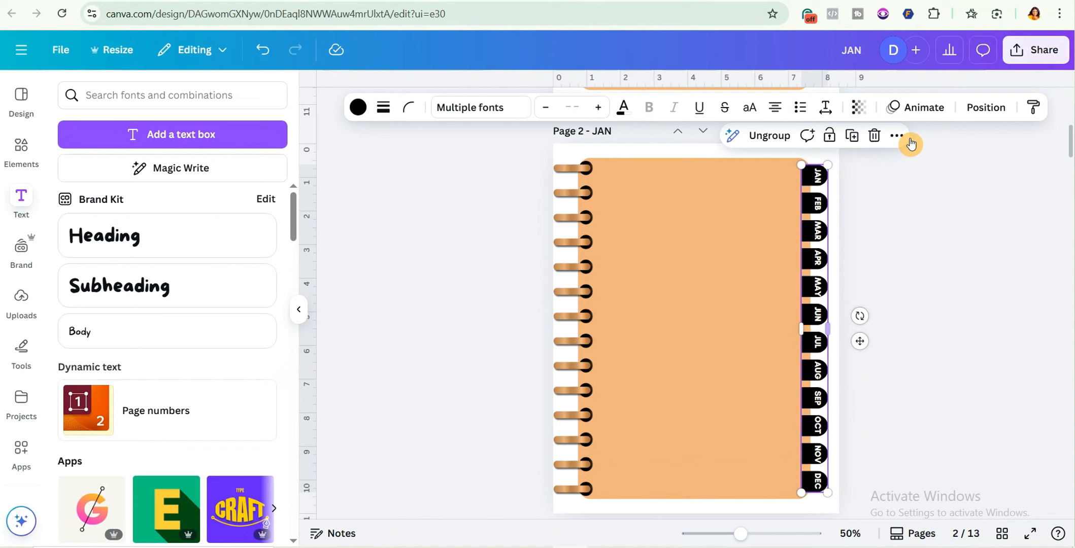
pyautogui.click(983, 105)
pyautogui.click(339, 152)
pyautogui.click(816, 176)
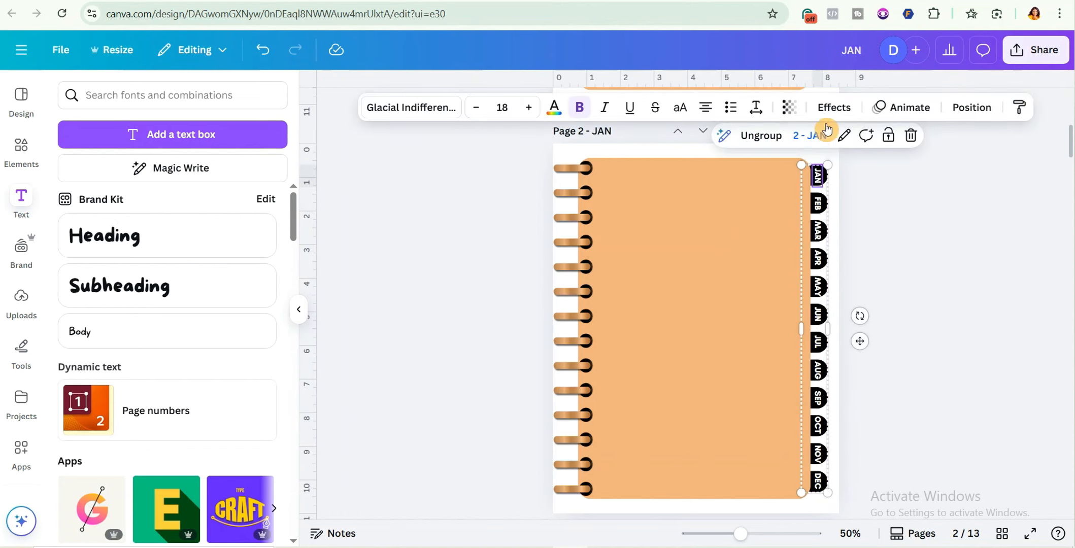
pyautogui.click(840, 248)
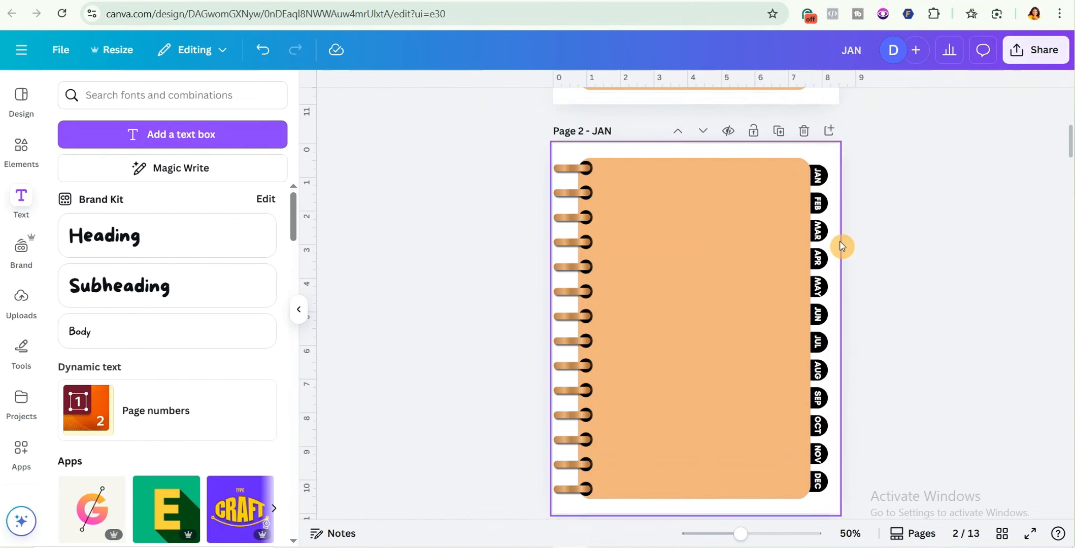
# Step: Replace the tabs on page 3 - FEB with the copied linked tab group and send it to the back
pyautogui.scroll(-6, 842, 254)
pyautogui.scroll(-3, 847, 261)
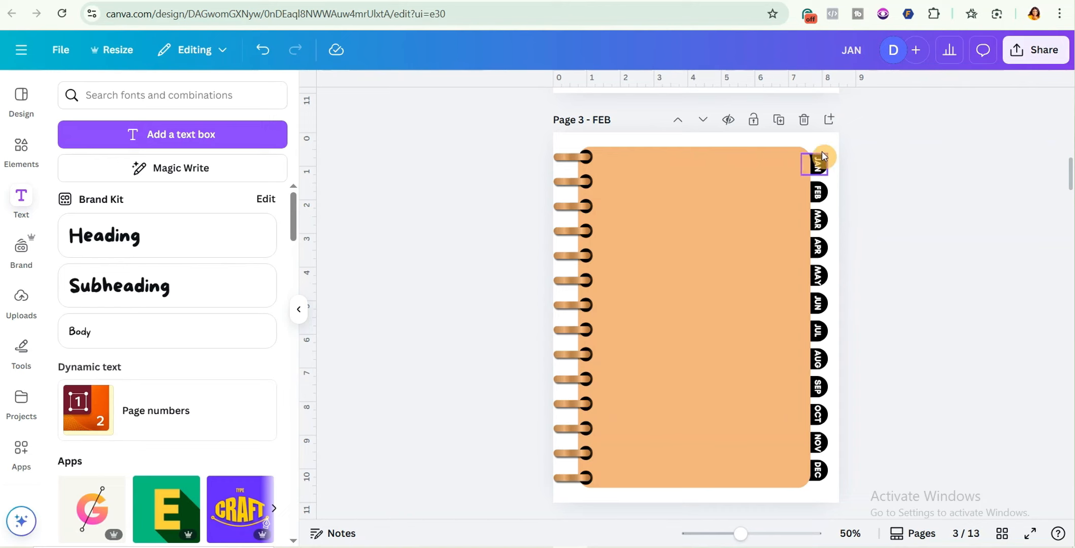
pyautogui.moveTo(815, 146); pyautogui.dragTo(833, 488)
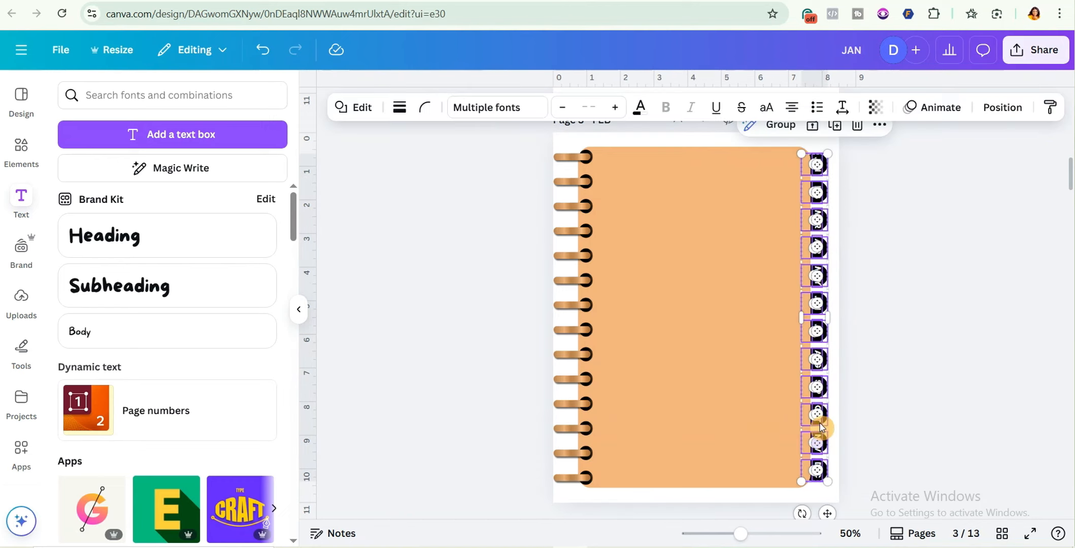
pyautogui.press('Delete')
pyautogui.hotkey('ctrl', 'z')
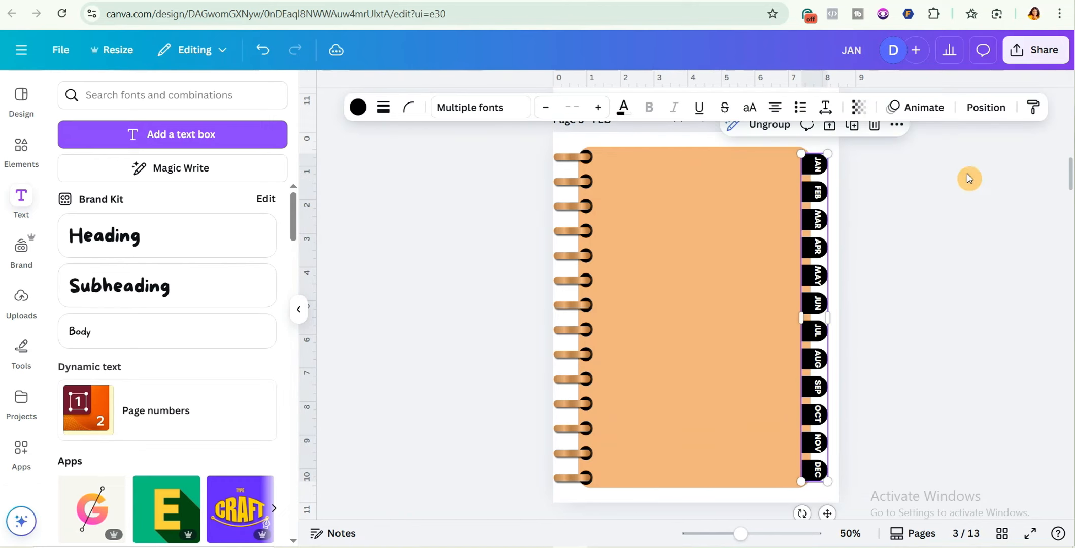
pyautogui.click(986, 109)
pyautogui.click(254, 165)
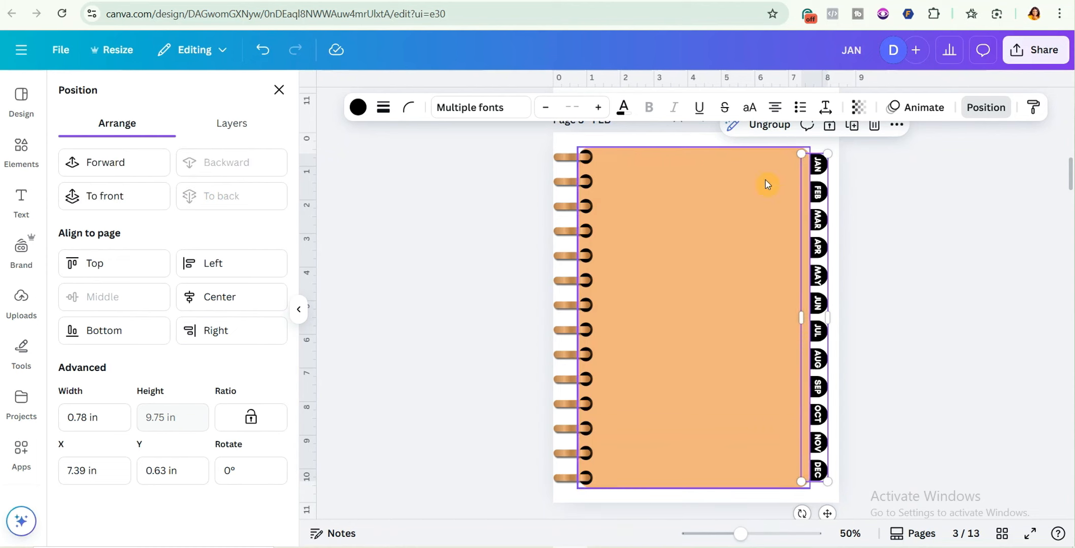
pyautogui.click(881, 233)
# Step: Replace the tabs on page 4 - MAR with the copied linked tab group and send it to the back
pyautogui.scroll(-5, 881, 233)
pyautogui.scroll(1, 869, 194)
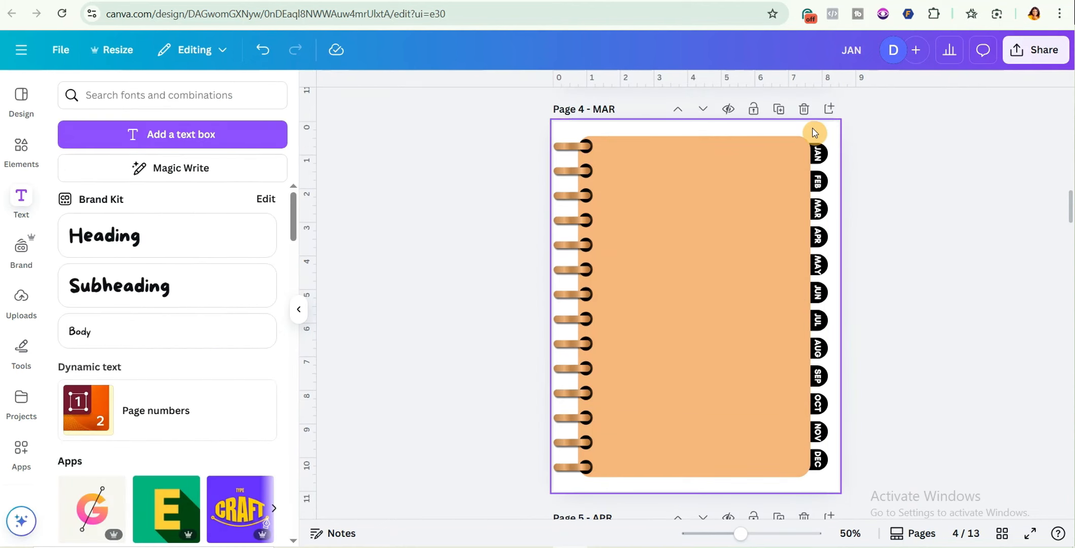
pyautogui.moveTo(813, 133); pyautogui.dragTo(824, 457)
pyautogui.press('Delete')
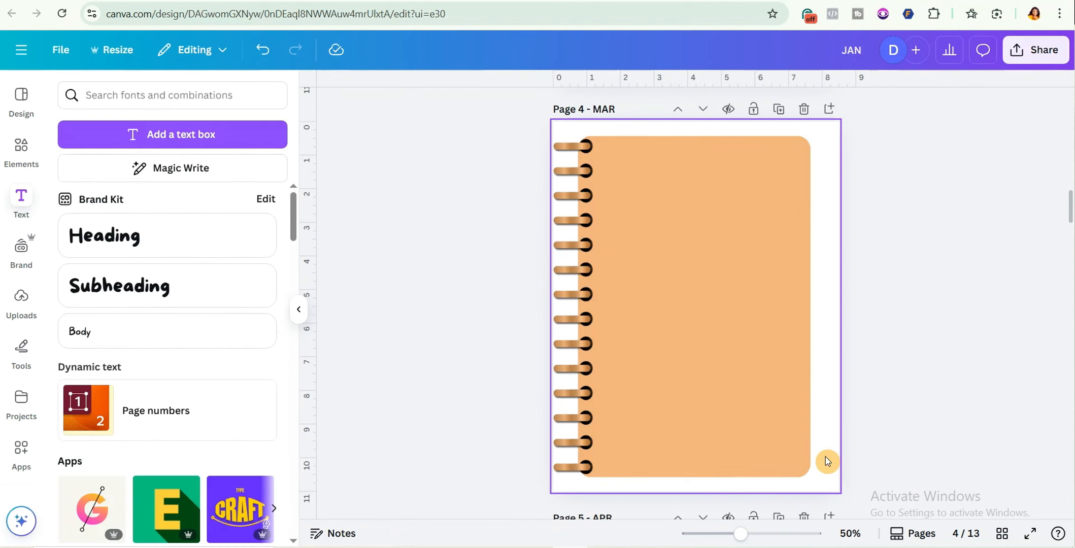
pyautogui.hotkey('ctrl', 'z')
pyautogui.click(986, 107)
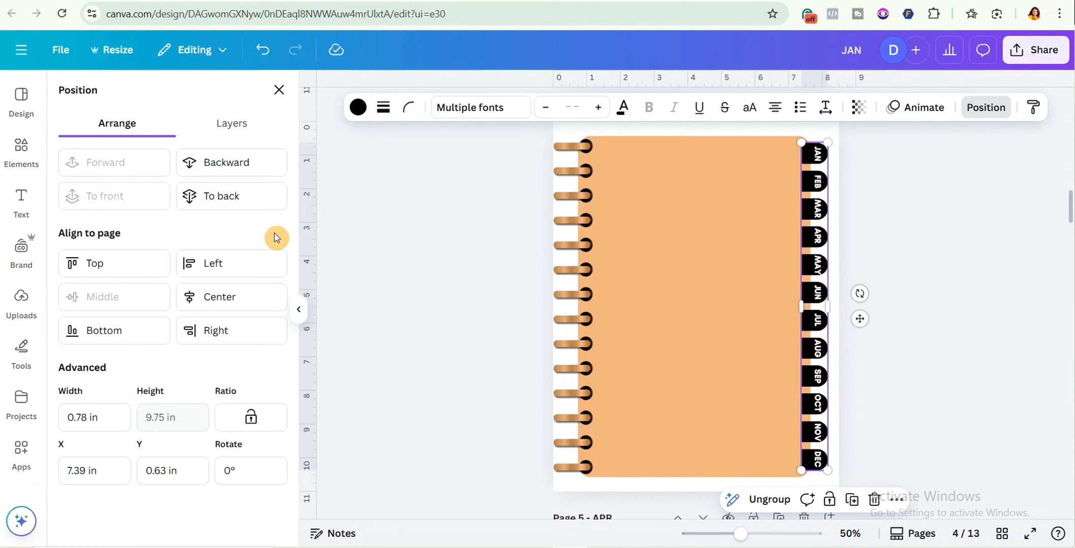
pyautogui.click(235, 177)
# Step: Repeat the linked tab group replacement on pages 5 - APR through 13 - DEC and check the JAN label's link on page 13
pyautogui.scroll(-5, 896, 252)
pyautogui.scroll(5, 894, 253)
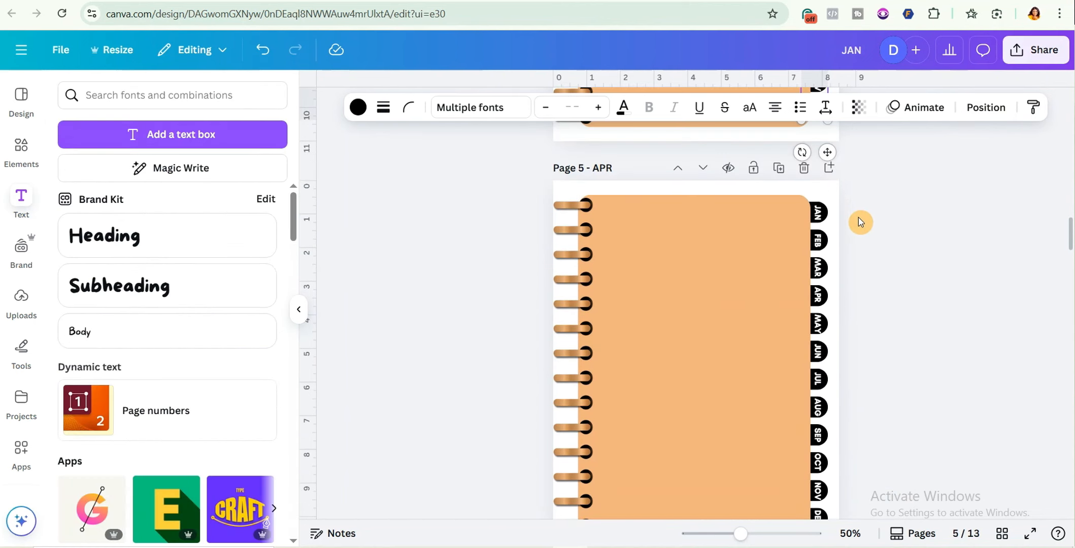
pyautogui.scroll(-1, 865, 216)
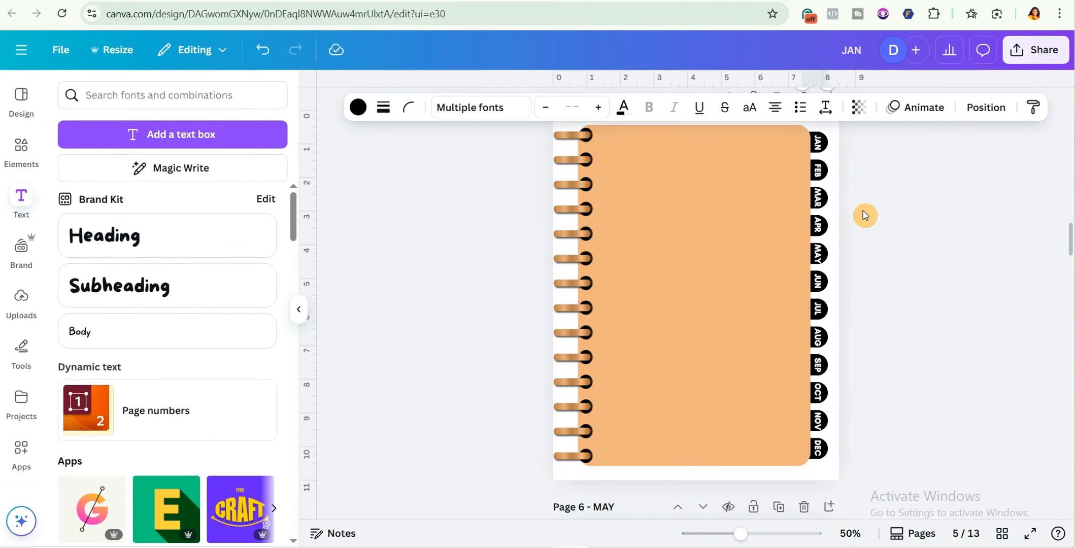
pyautogui.scroll(2, 859, 207)
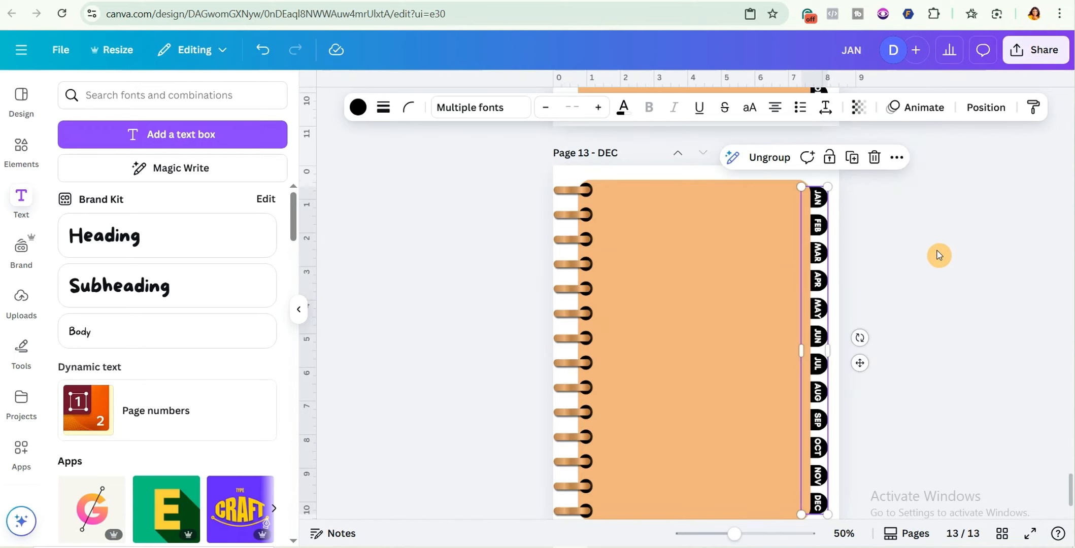
pyautogui.click(938, 255)
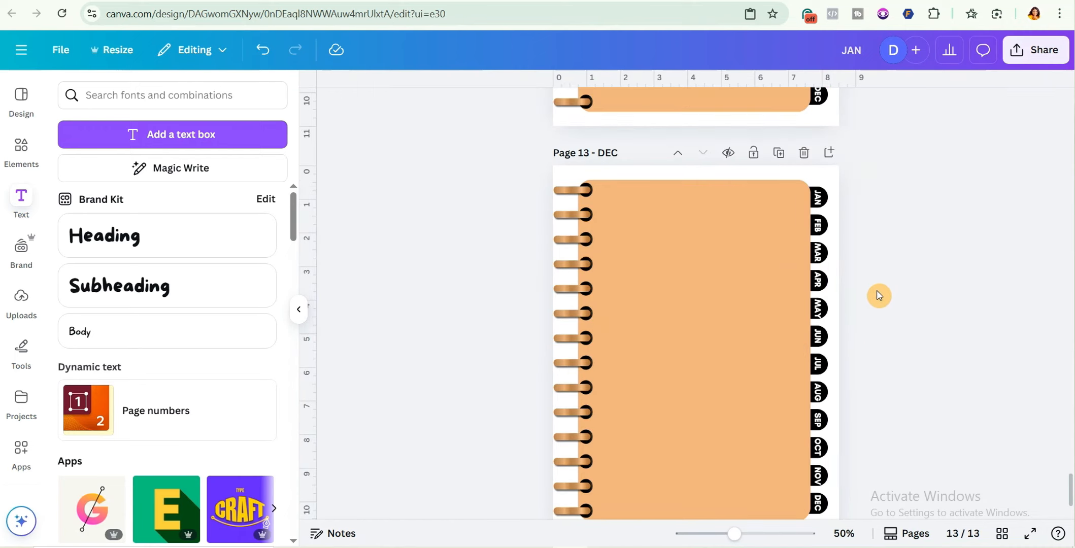
pyautogui.click(820, 208)
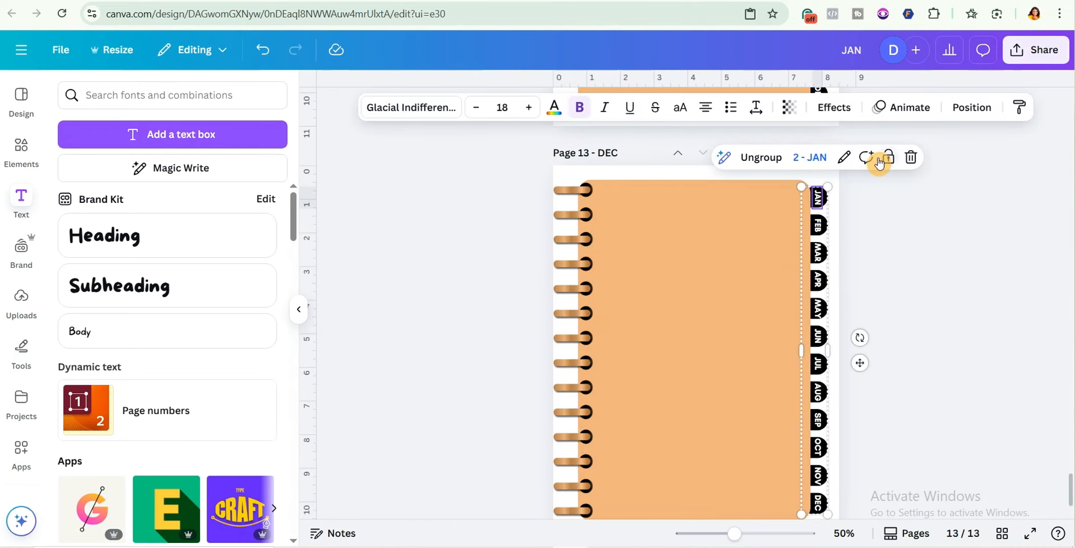
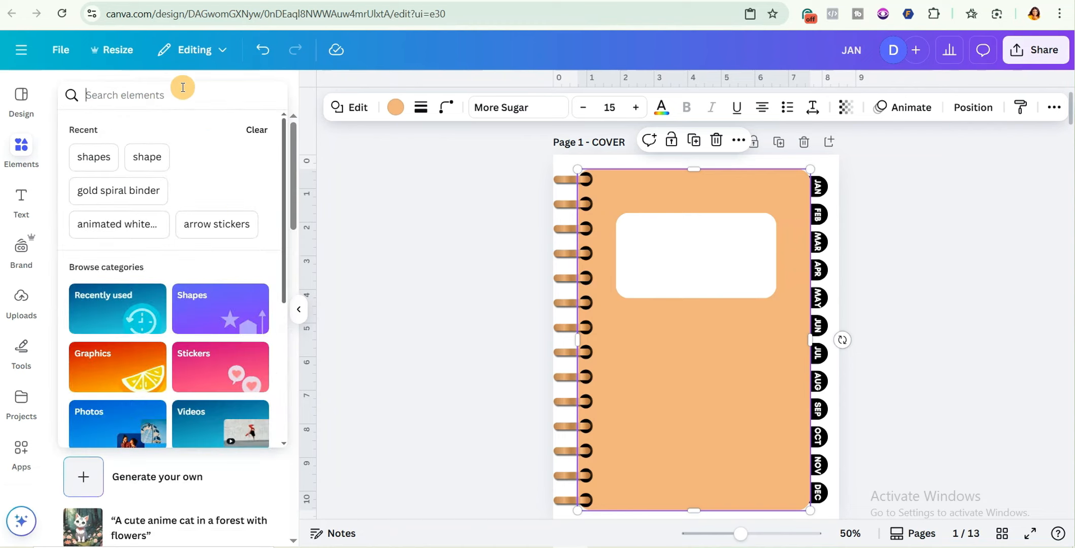
# Step: Search the elements for "white texture background" and show all graphics results
pyautogui.write('White te')
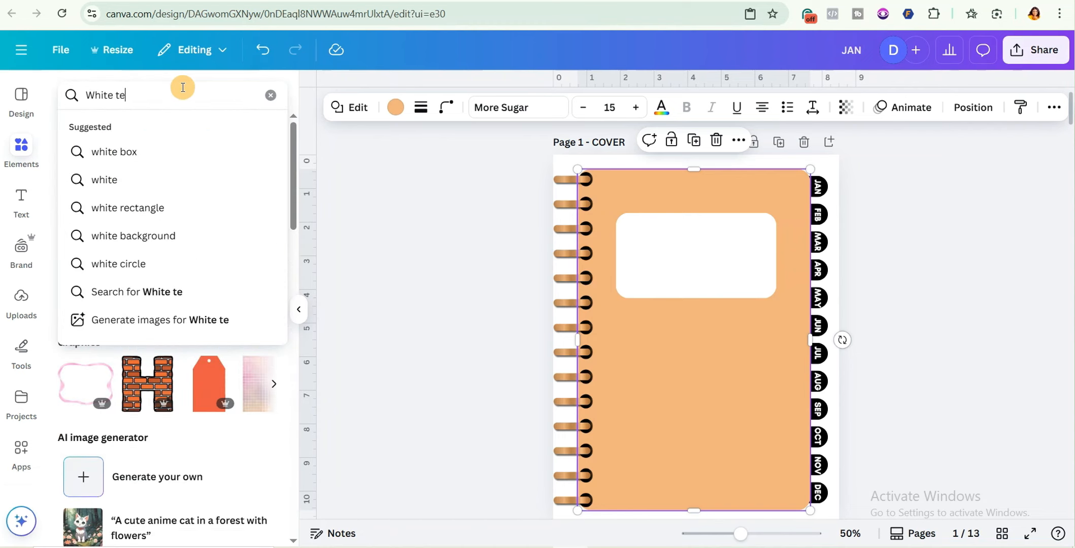
pyautogui.write('xture')
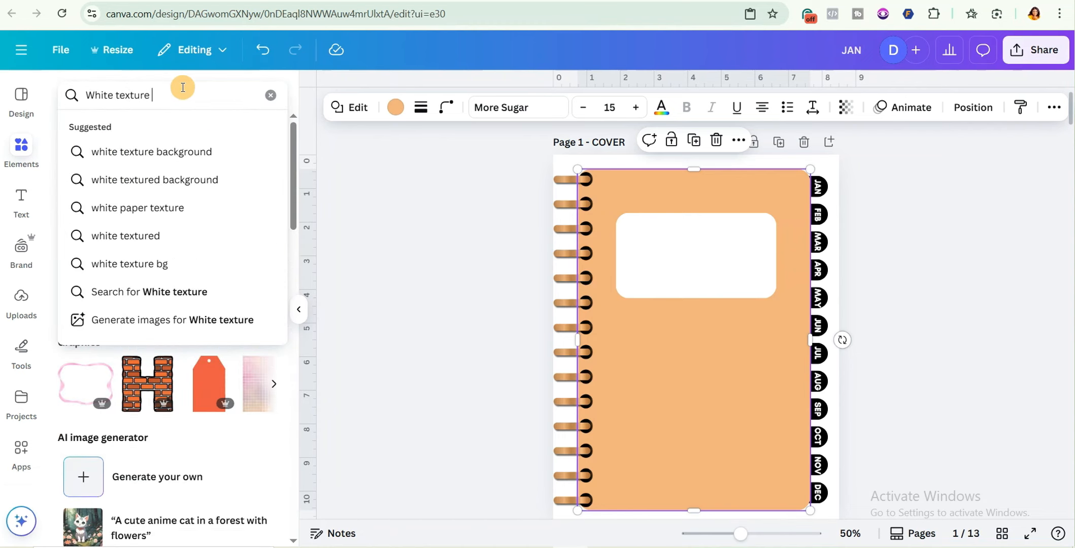
pyautogui.click(179, 152)
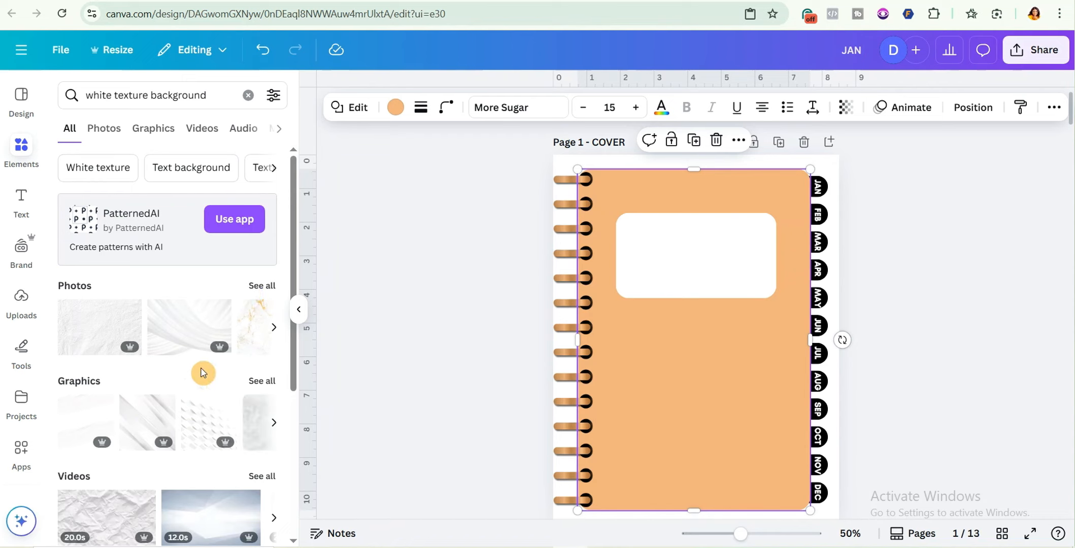
pyautogui.scroll(-2, 206, 363)
pyautogui.click(254, 312)
pyautogui.scroll(-1, 168, 338)
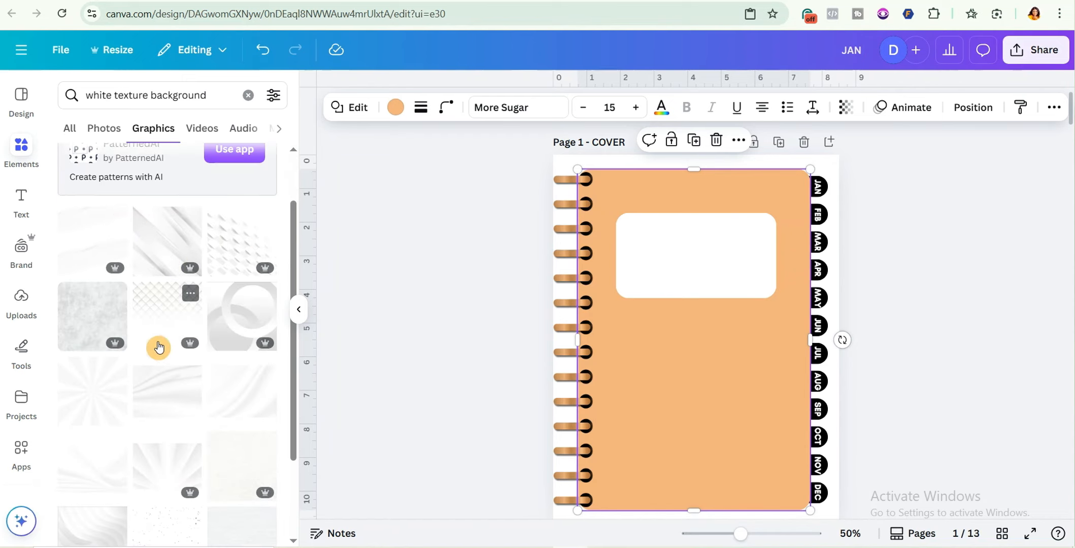
# Step: Add the first faint white texture graphic to the cover page, enlarge it to fill the page, and place it behind the planner
pyautogui.click(96, 235)
pyautogui.moveTo(653, 361); pyautogui.dragTo(636, 298)
pyautogui.moveTo(776, 370); pyautogui.dragTo(878, 476)
pyautogui.scroll(-2, 879, 391)
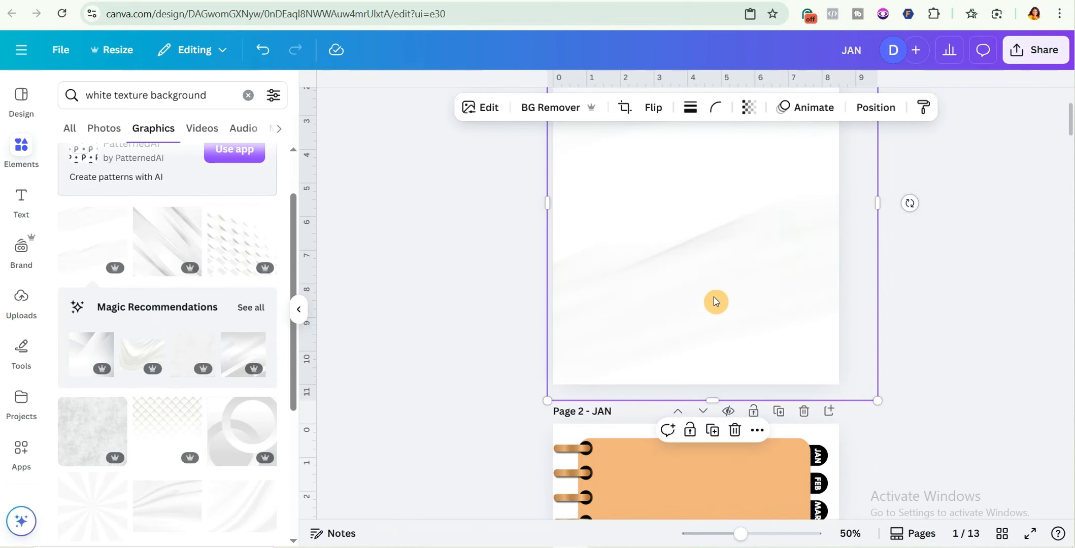
pyautogui.rightClick(713, 300)
pyautogui.press('Delete')
pyautogui.scroll(3, 937, 269)
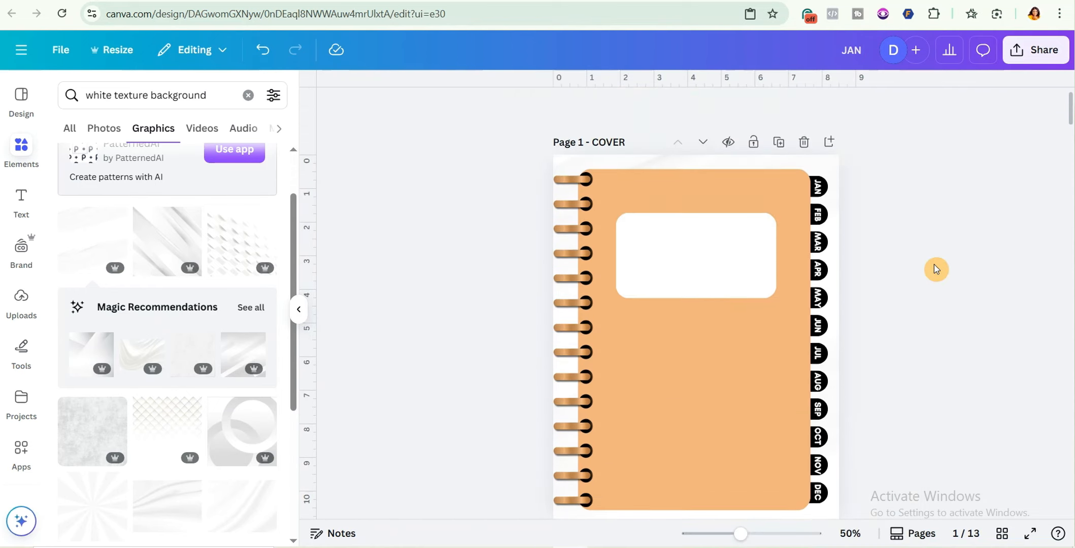
# Step: Browse the texture graphics and add the white one with grey diagonal stripes to the cover page
pyautogui.scroll(-1, 914, 264)
pyautogui.scroll(1, 913, 265)
pyautogui.scroll(-6, 99, 372)
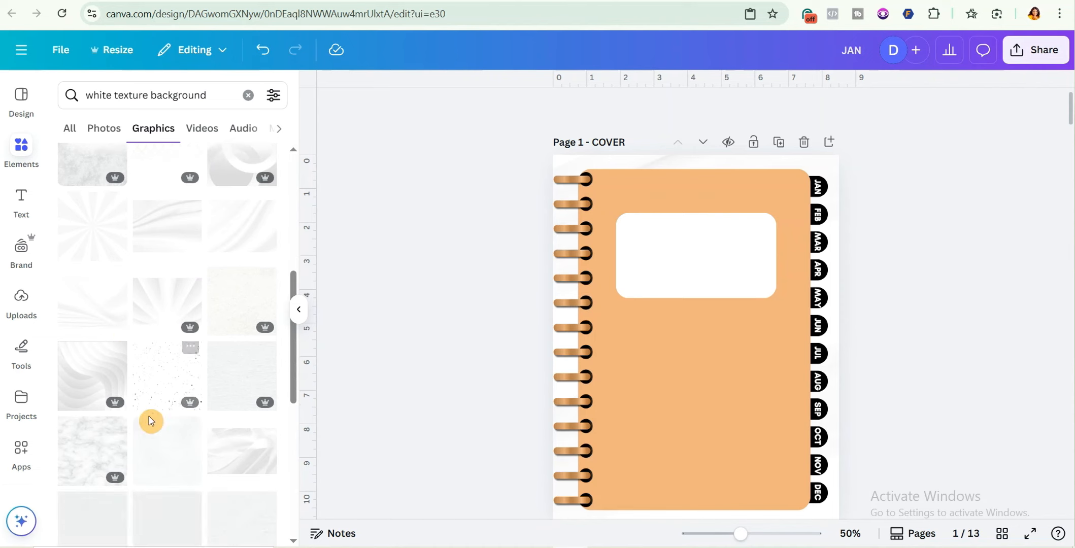
pyautogui.scroll(7, 197, 364)
pyautogui.click(168, 312)
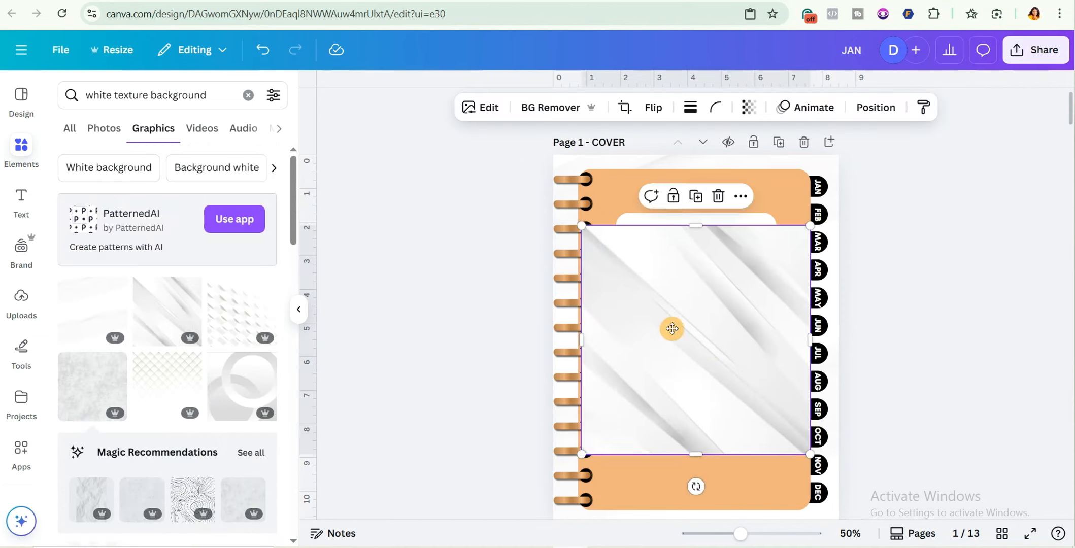
# Step: Enlarge the diagonal-striped texture graphic beyond the page edges and position it to cover the whole cover page
pyautogui.moveTo(721, 359); pyautogui.dragTo(657, 279)
pyautogui.moveTo(746, 375); pyautogui.dragTo(910, 539)
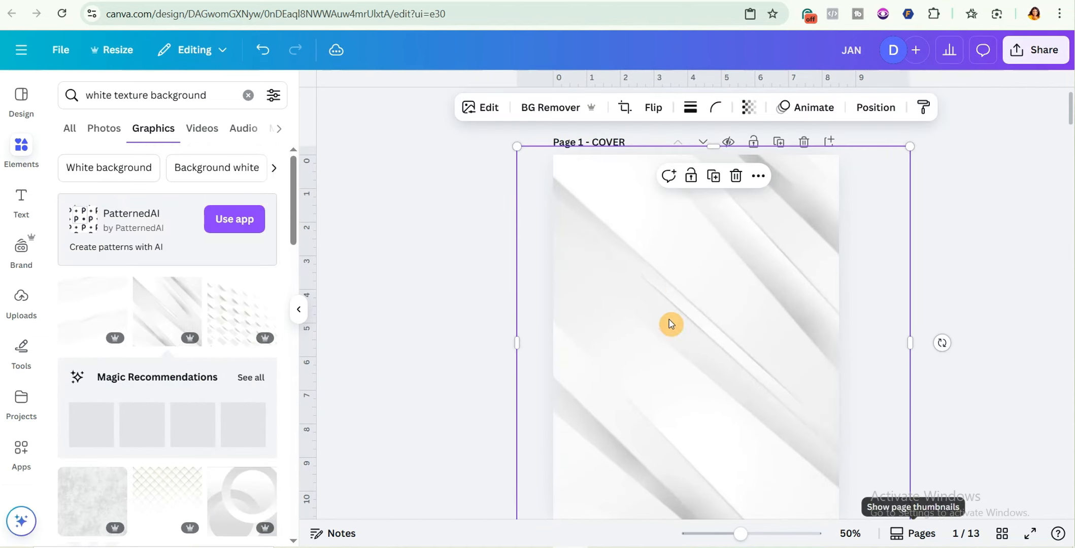
pyautogui.moveTo(672, 328); pyautogui.dragTo(672, 428)
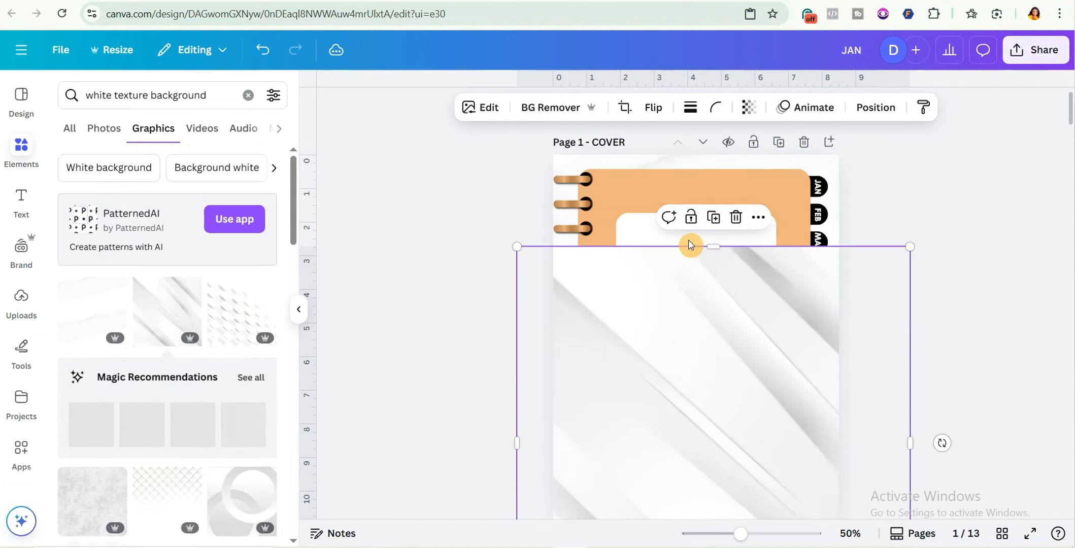
pyautogui.click(687, 165)
pyautogui.click(735, 337)
pyautogui.moveTo(734, 337); pyautogui.dragTo(718, 236)
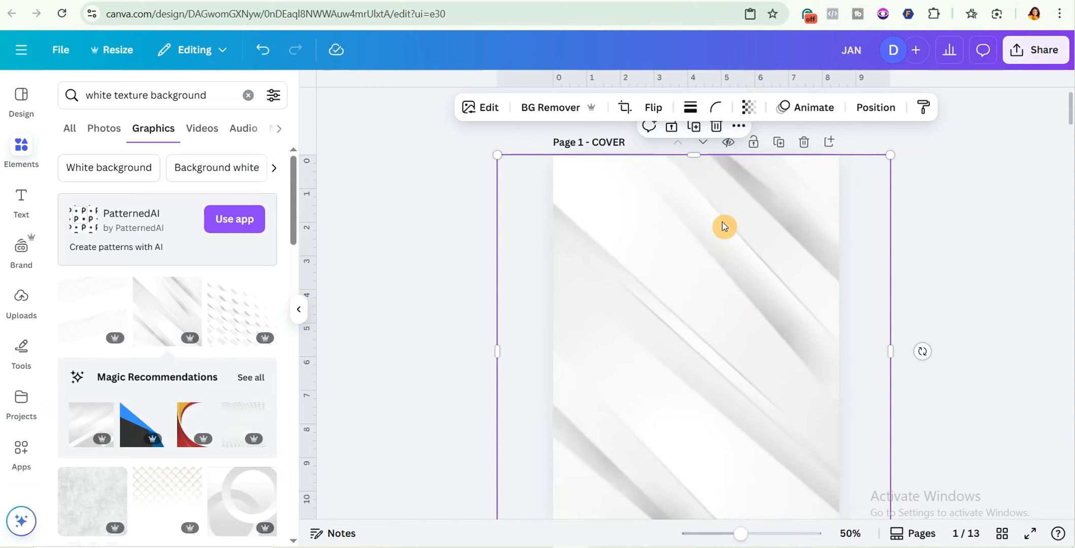
# Step: Send the diagonal-striped texture graphic to the back of the cover page, behind the planner
pyautogui.rightClick(725, 226)
pyautogui.click(685, 198)
pyautogui.rightClick(692, 242)
pyautogui.moveTo(760, 252)
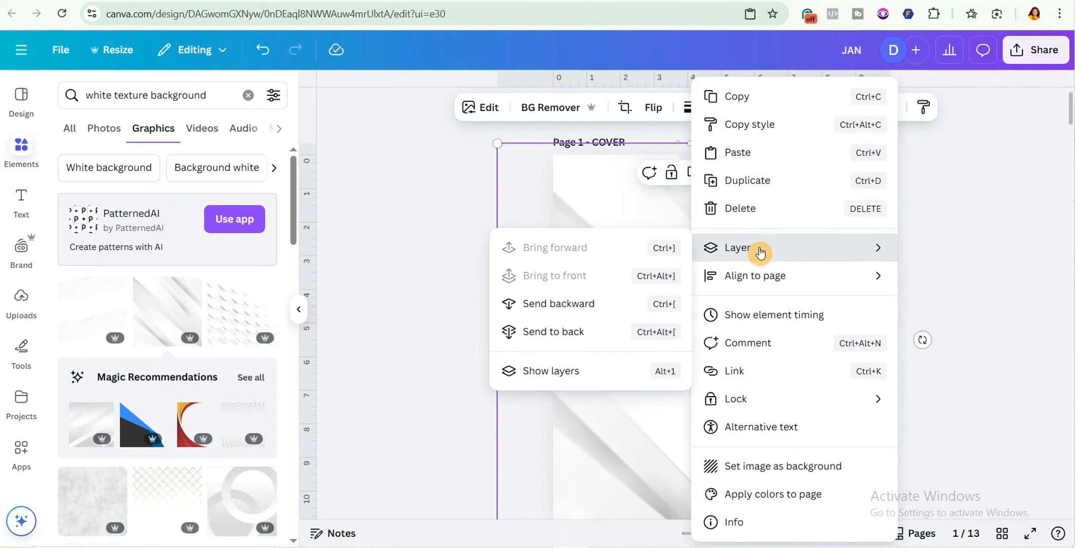
pyautogui.click(565, 336)
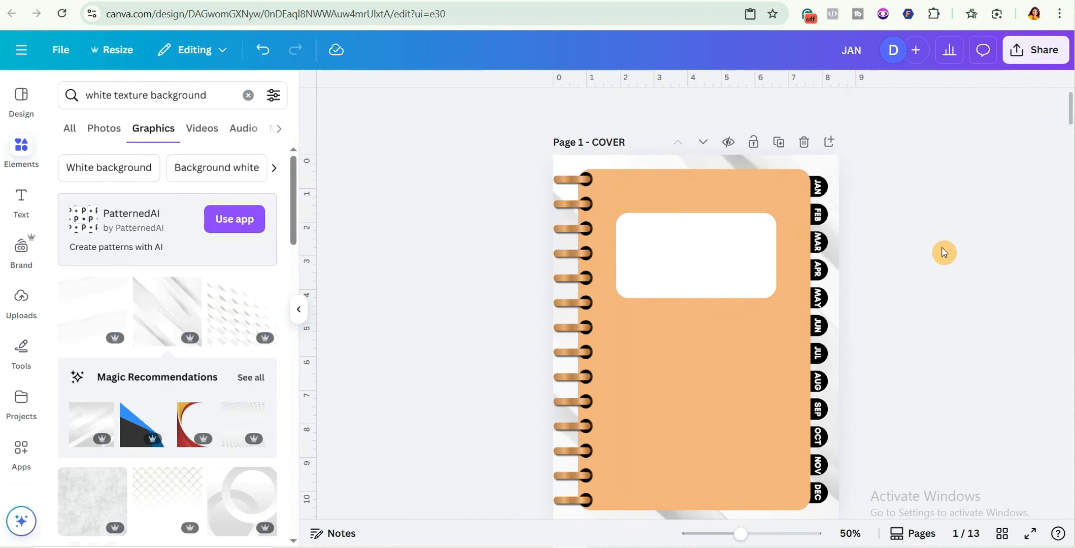
# Step: Reduce the opacity of the diagonal-striped texture graphic on the cover page to make it fainter
pyautogui.click(789, 159)
pyautogui.click(751, 113)
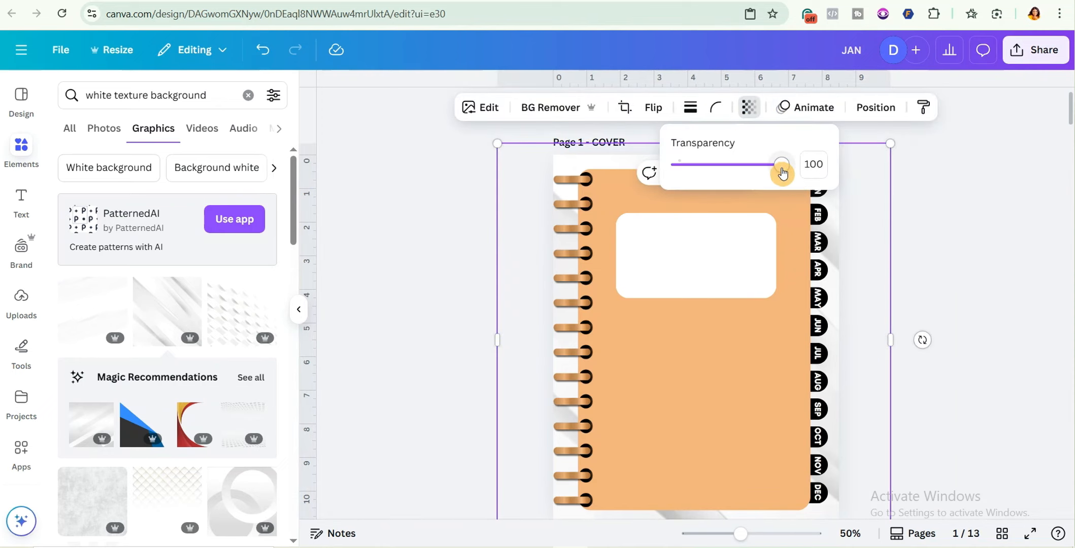
pyautogui.moveTo(781, 172); pyautogui.dragTo(738, 170)
pyautogui.click(912, 172)
# Step: Copy the faded texture graphic from the cover onto Page 2 - JAN and send it to the back
pyautogui.scroll(-2, 955, 185)
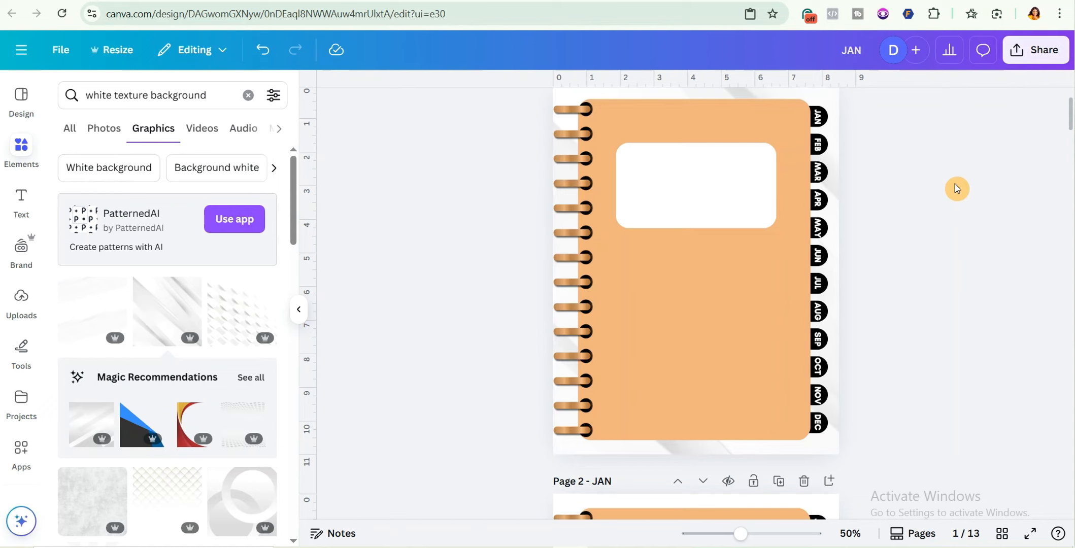
pyautogui.scroll(2, 956, 189)
pyautogui.scroll(-8, 957, 190)
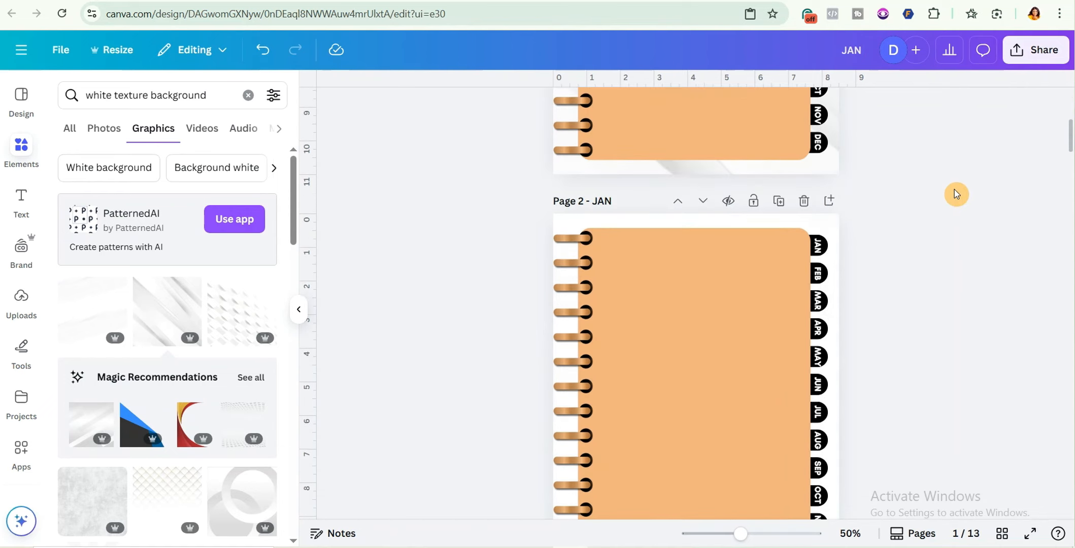
pyautogui.scroll(10, 957, 194)
pyautogui.click(696, 163)
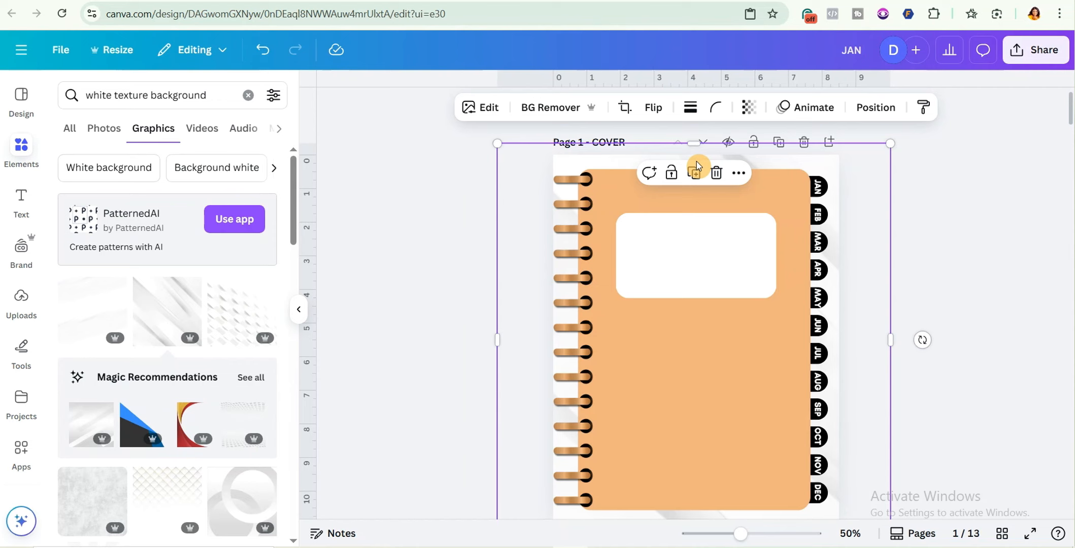
pyautogui.scroll(-8, 680, 244)
pyautogui.click(671, 225)
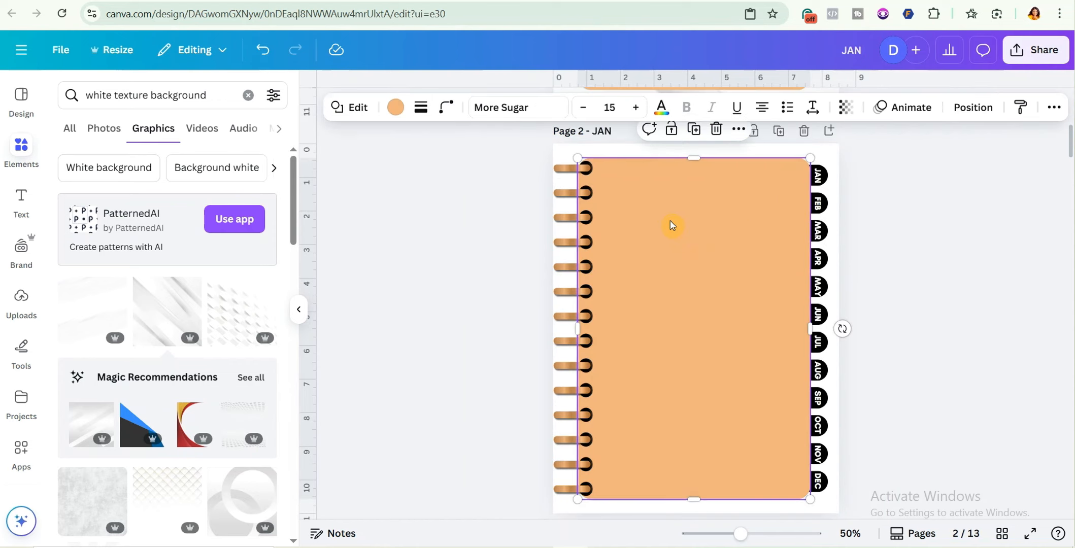
pyautogui.hotkey('ctrl', 'v')
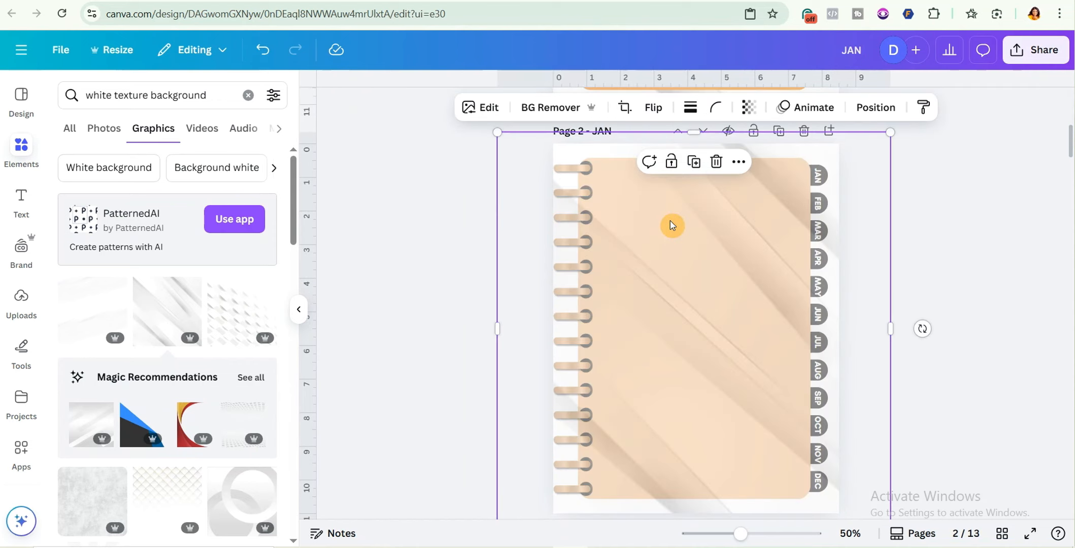
pyautogui.rightClick(746, 214)
pyautogui.moveTo(807, 259)
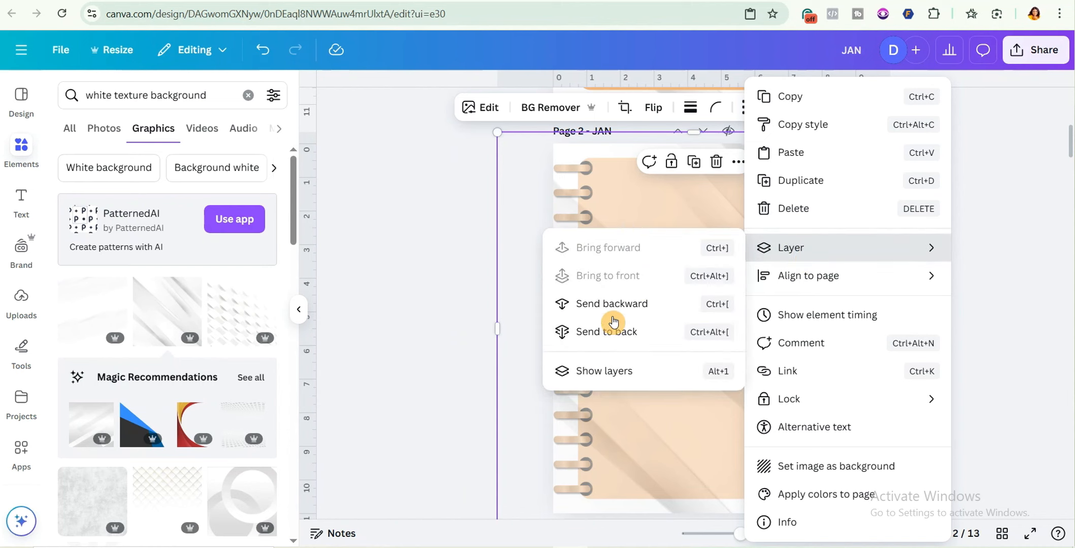
pyautogui.click(612, 336)
# Step: Paste the faded texture graphic onto Page 3 - FEB and send it to the back
pyautogui.scroll(-6, 922, 262)
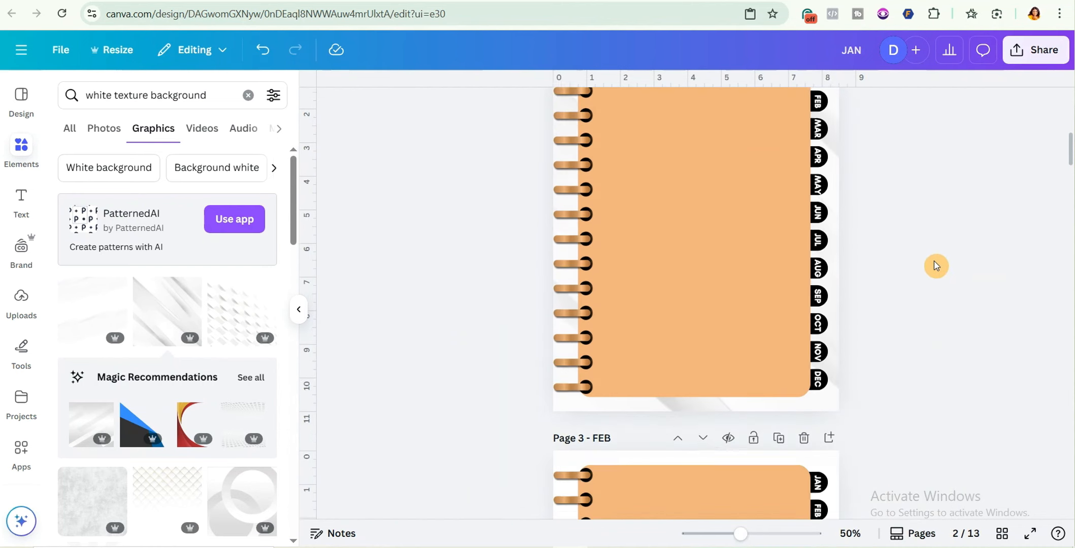
pyautogui.click(694, 273)
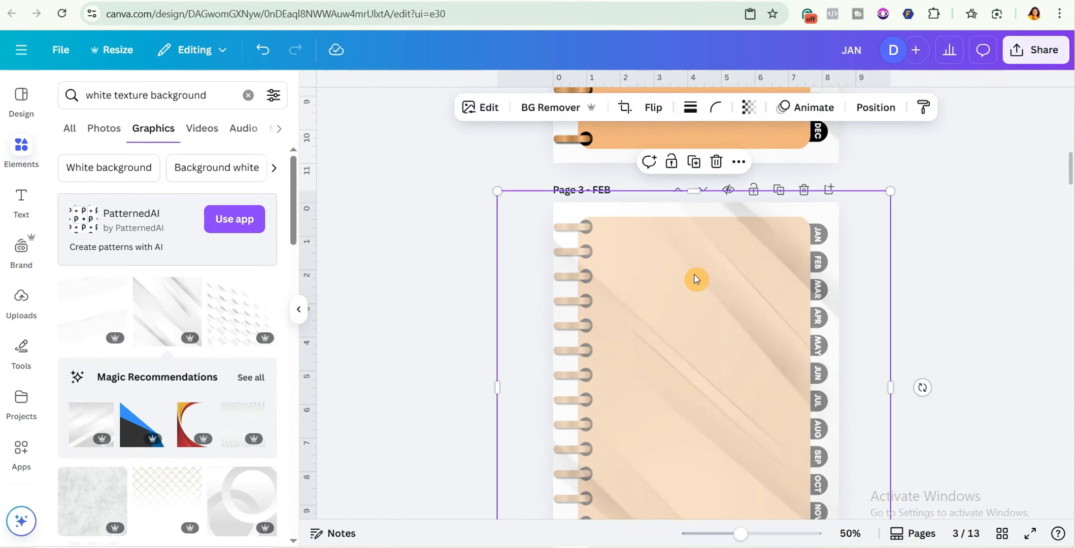
pyautogui.rightClick(696, 279)
pyautogui.moveTo(776, 253)
pyautogui.click(636, 329)
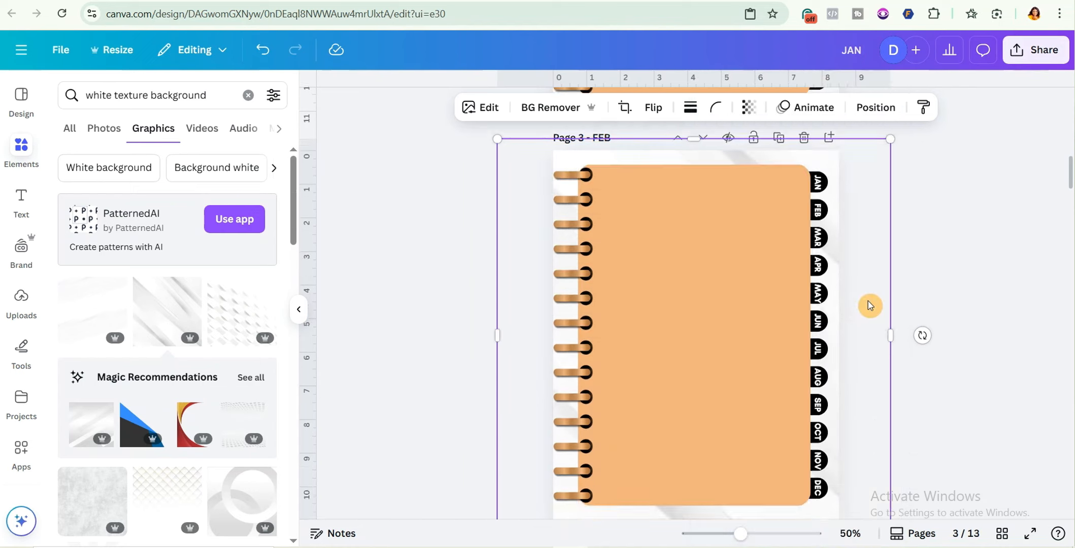
# Step: Enlarge the white rounded label box slightly on the cover page, in both width and height
pyautogui.scroll(-5, 812, 325)
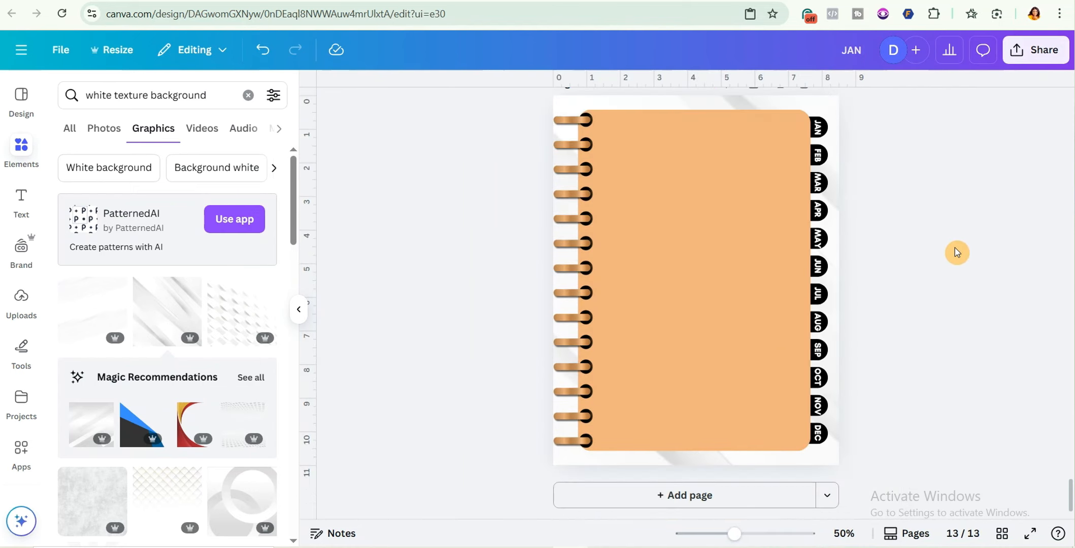
pyautogui.scroll(9, 954, 252)
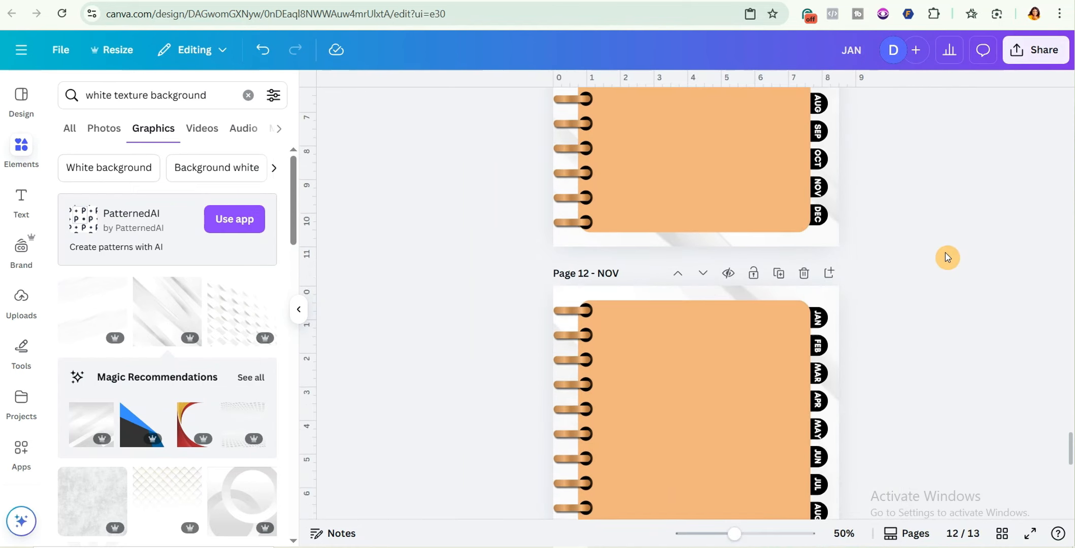
pyautogui.scroll(6, 948, 258)
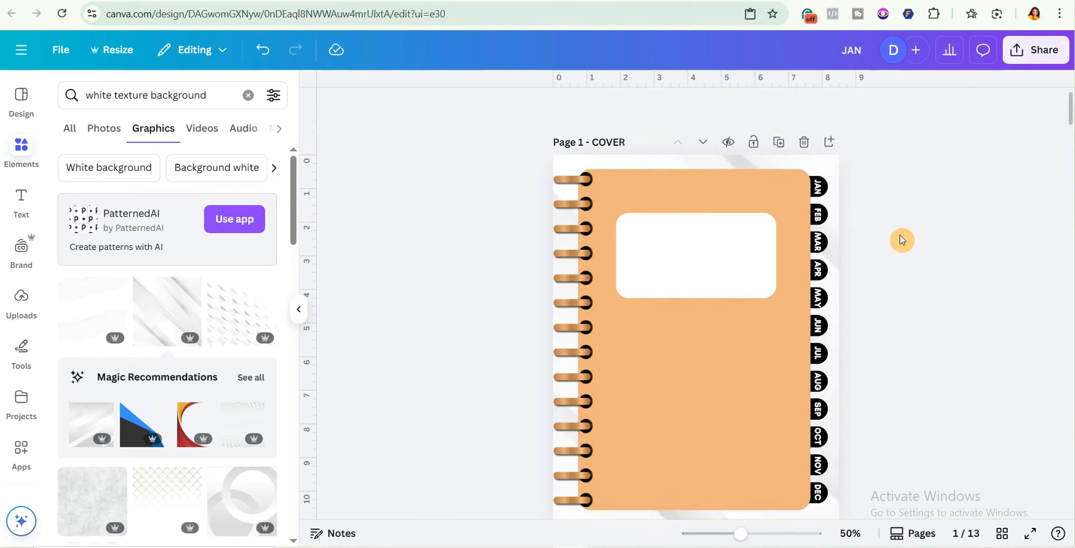
pyautogui.scroll(-8, 902, 242)
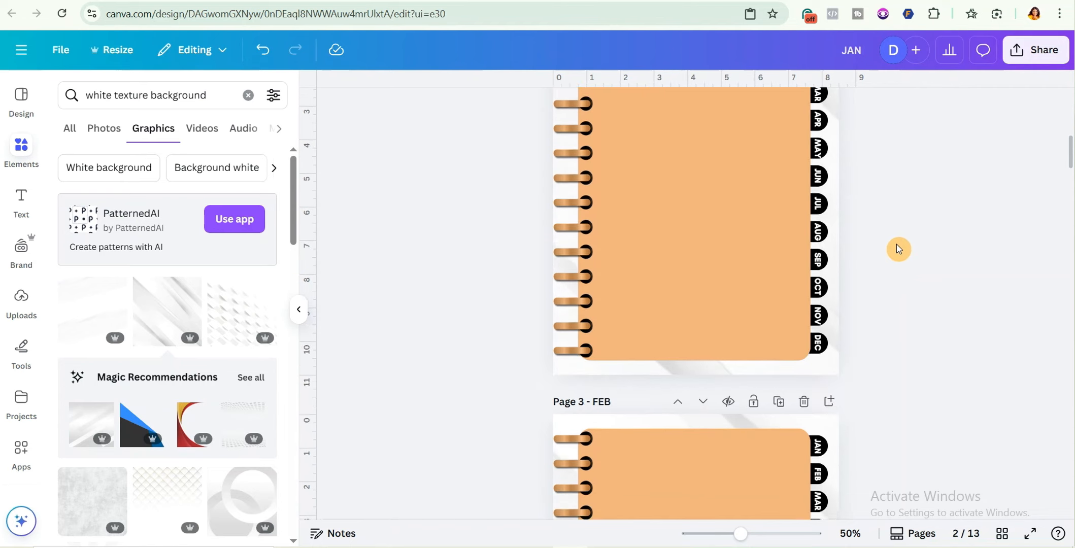
pyautogui.scroll(-8, 896, 245)
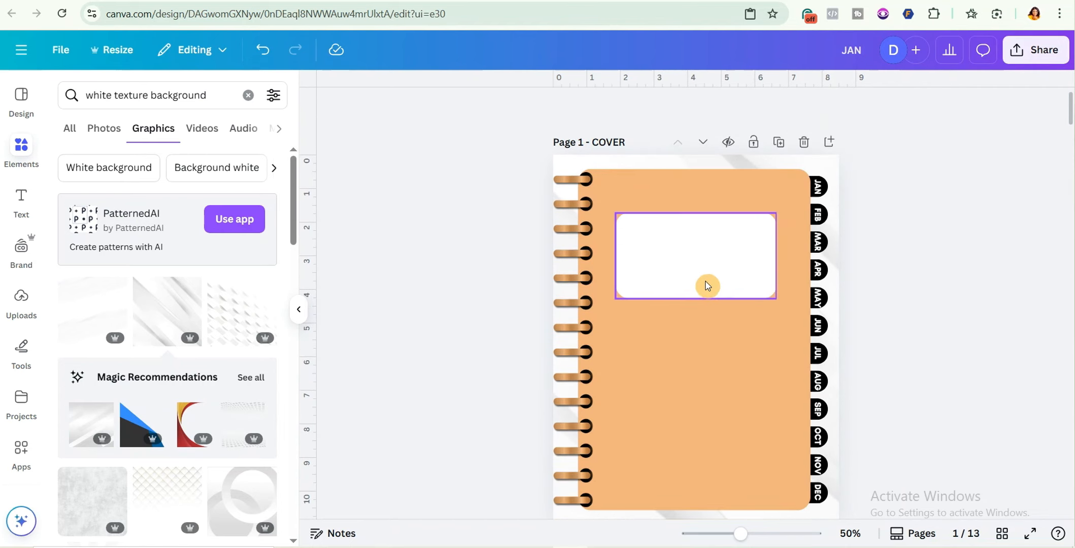
pyautogui.click(707, 286)
pyautogui.moveTo(696, 299); pyautogui.dragTo(694, 308)
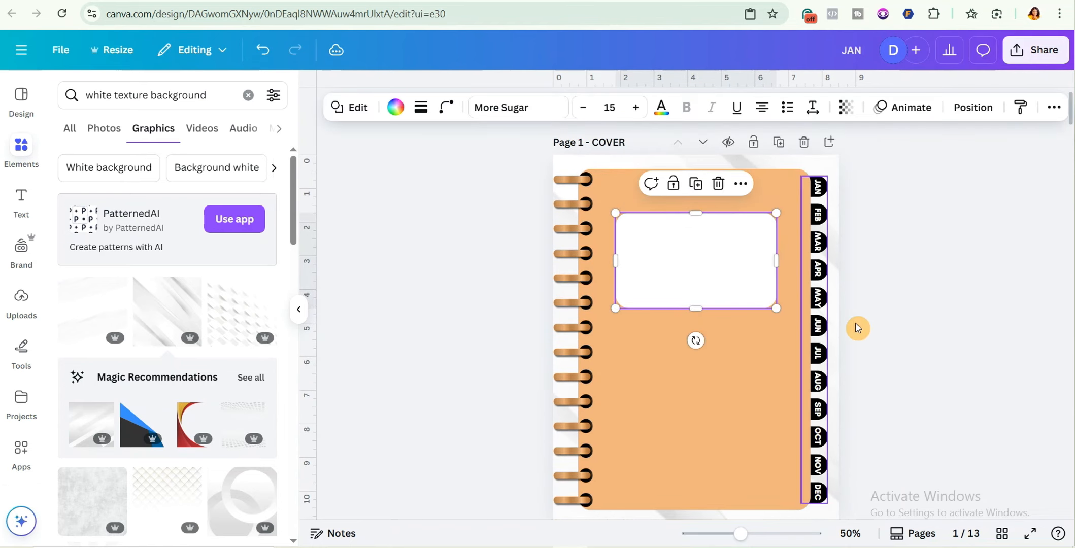
pyautogui.click(903, 264)
pyautogui.scroll(-3, 896, 264)
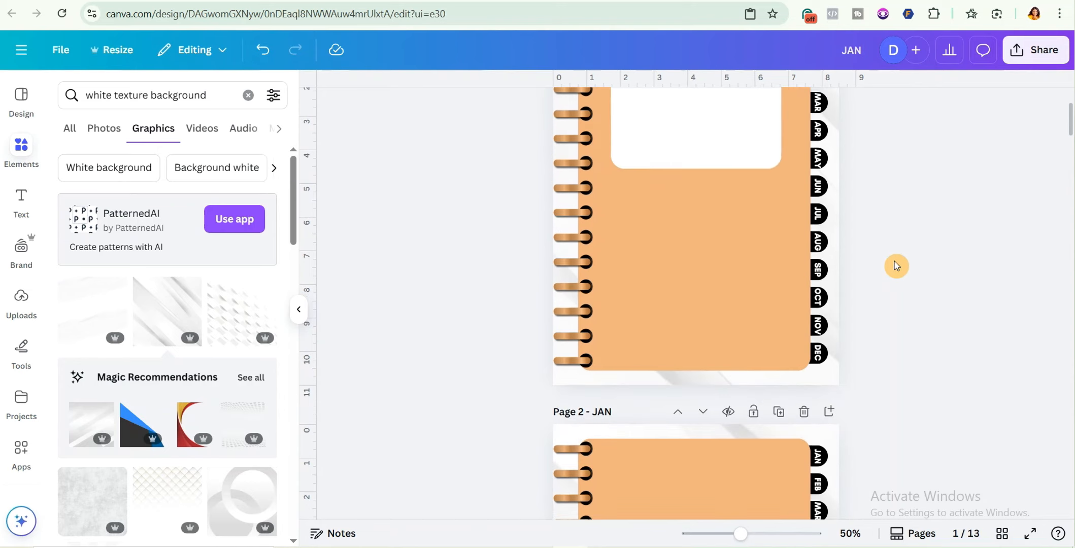
pyautogui.scroll(3, 907, 222)
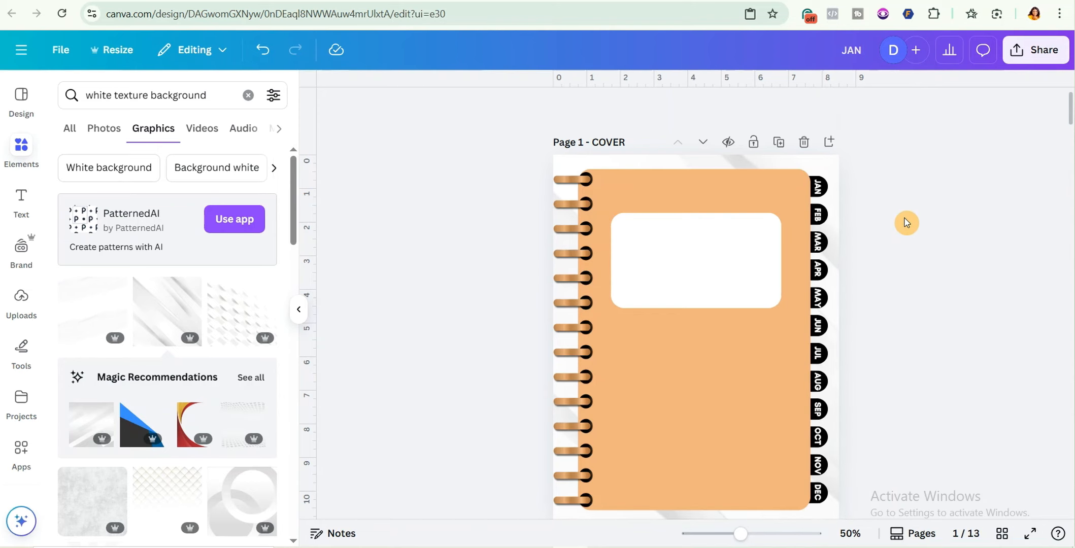
# Step: Add a heading reading "My Sweet" to the cover page, below the white label box
pyautogui.click(18, 203)
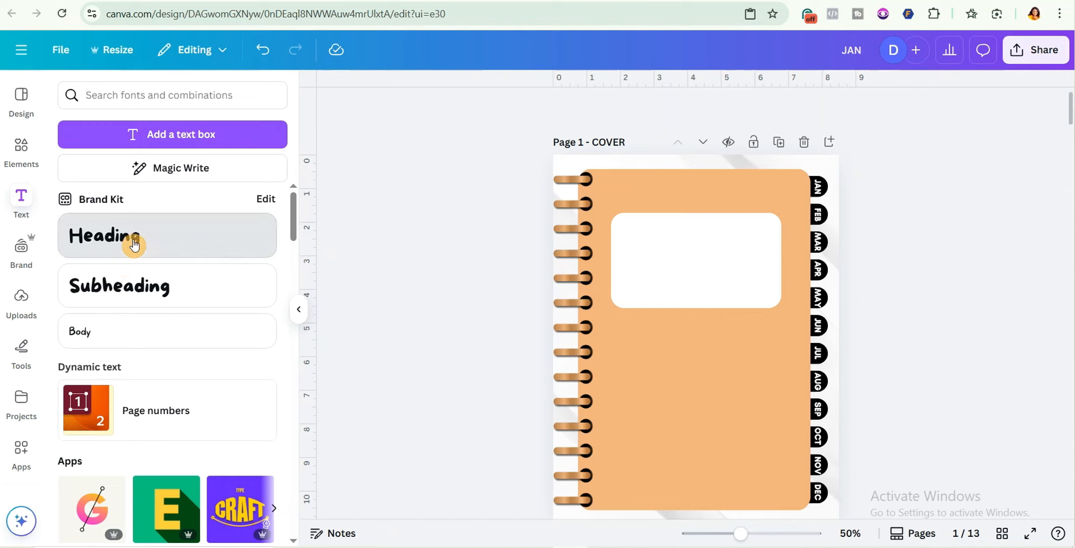
pyautogui.moveTo(717, 342); pyautogui.dragTo(716, 343)
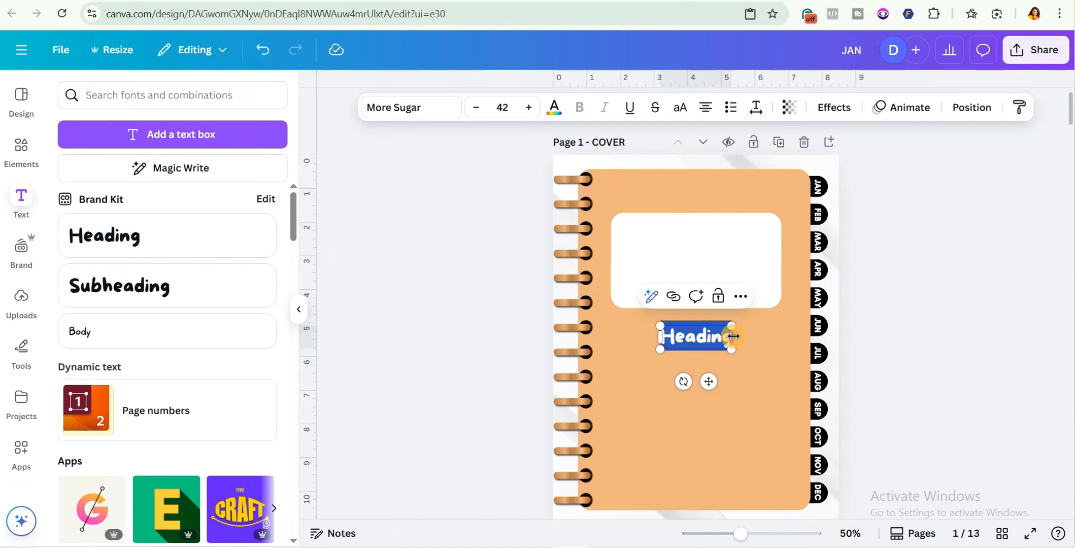
pyautogui.write('My')
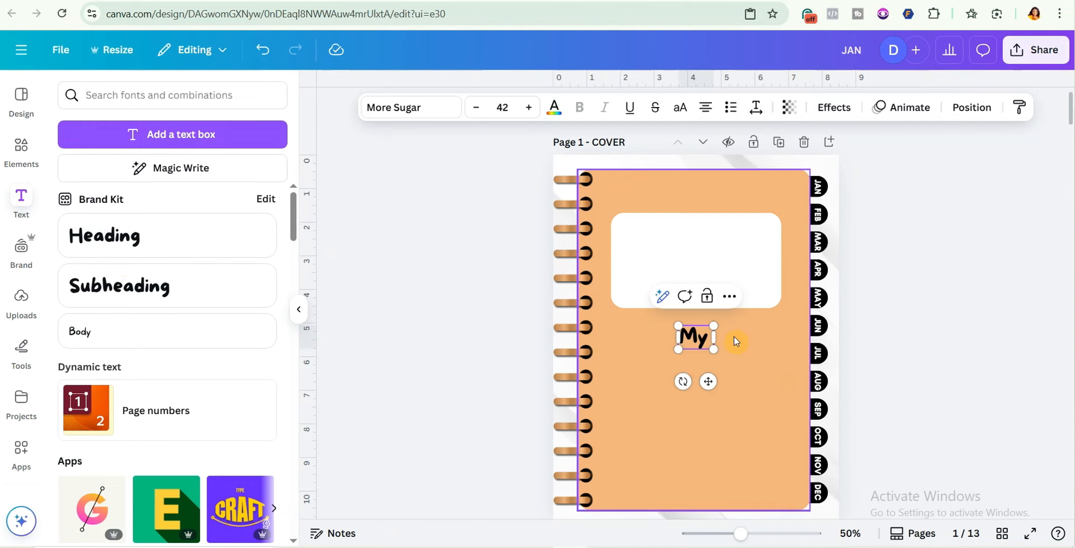
pyautogui.write(' Sweet')
pyautogui.press('Escape')
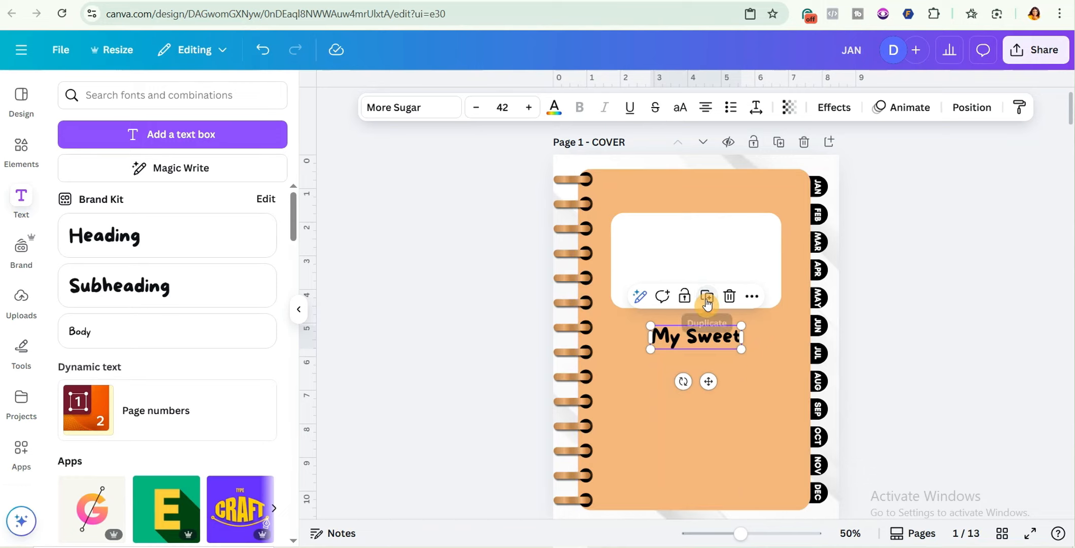
# Step: Duplicate the "My Sweet" heading, place the copy directly beneath it, and change its text to "Planner"
pyautogui.click(708, 297)
pyautogui.moveTo(698, 359); pyautogui.dragTo(694, 365)
pyautogui.doubleClick(695, 365)
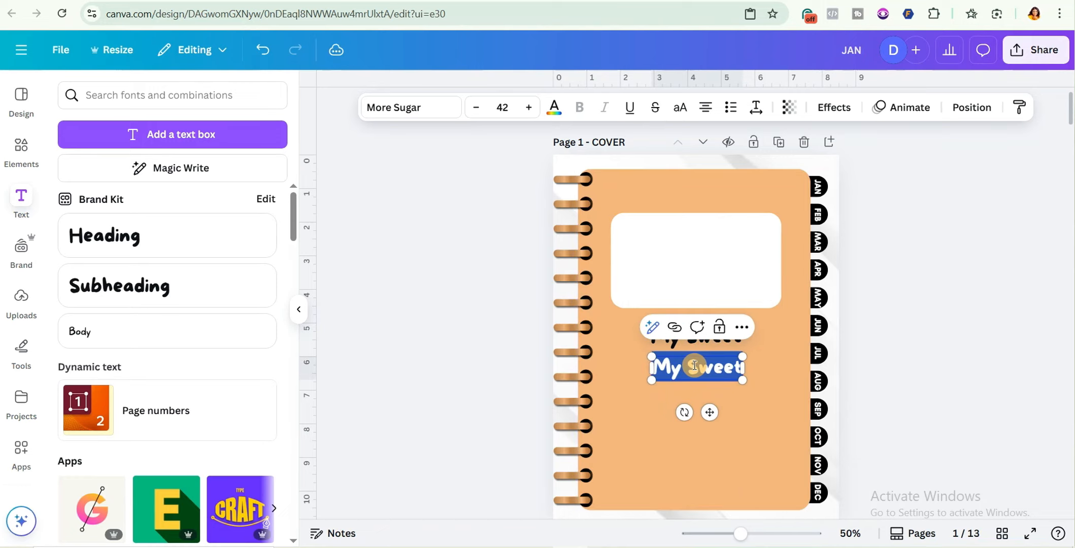
pyautogui.write('P')
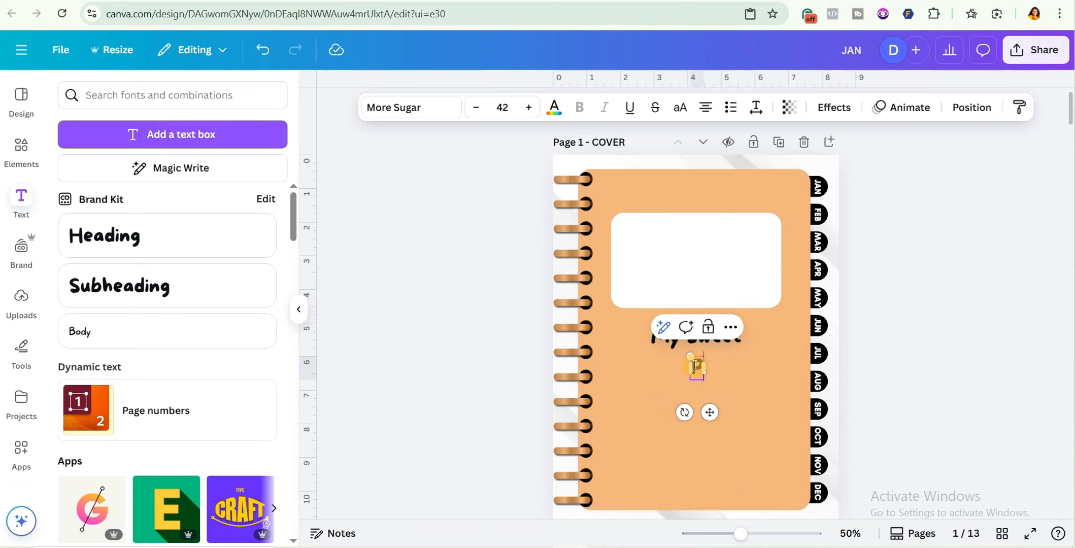
pyautogui.write('lanner')
pyautogui.click(759, 343)
# Step: Try the Holiday font on the "My Sweet" heading, then set its font to Brittany
pyautogui.click(725, 340)
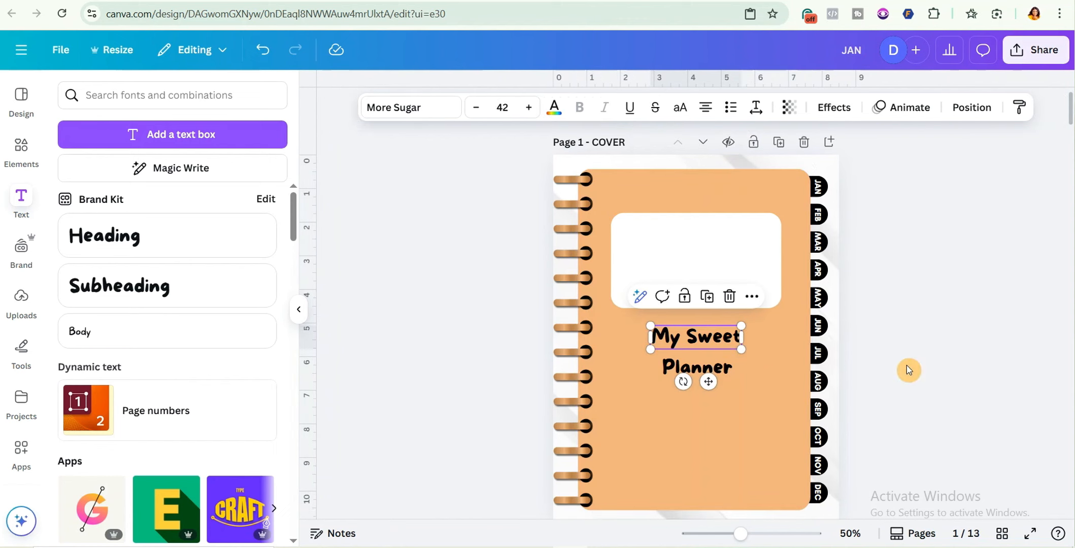
pyautogui.click(398, 121)
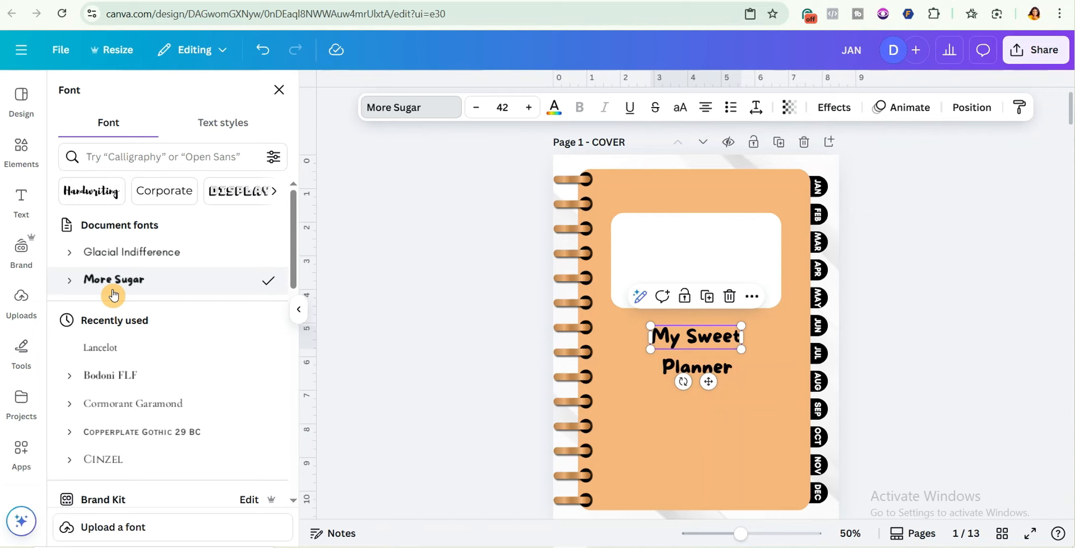
pyautogui.scroll(-4, 140, 350)
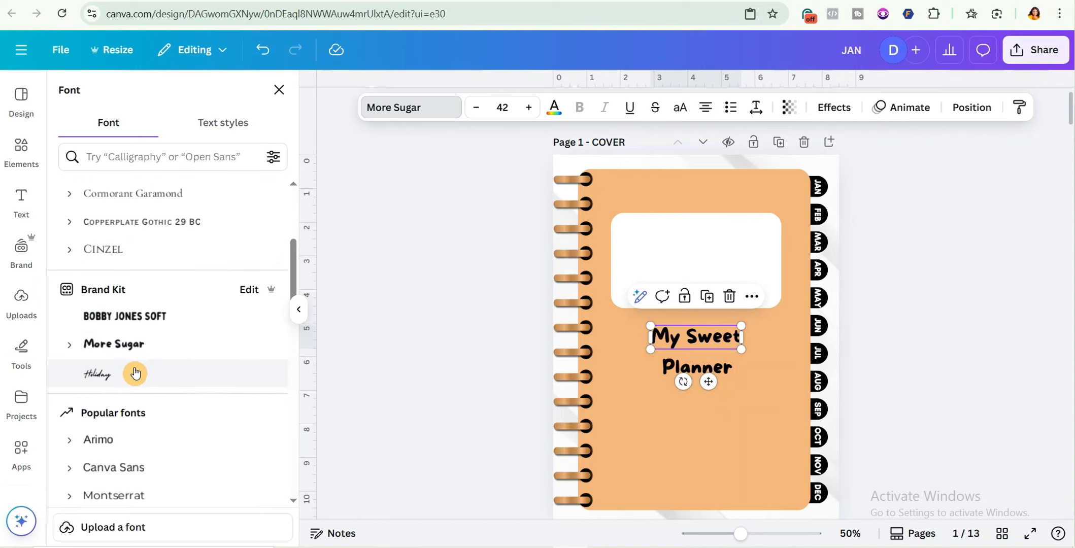
pyautogui.click(137, 375)
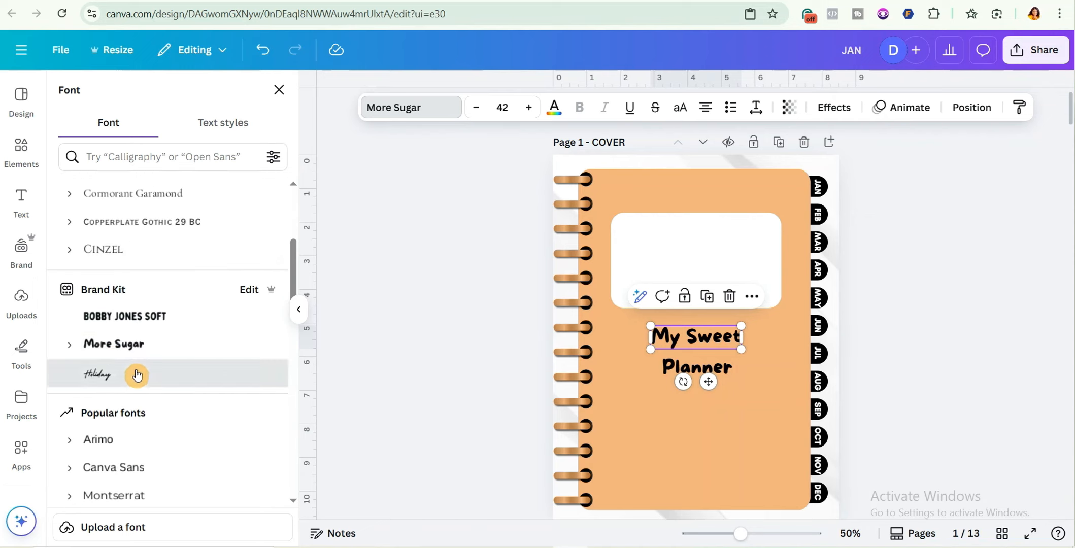
pyautogui.scroll(-8, 122, 401)
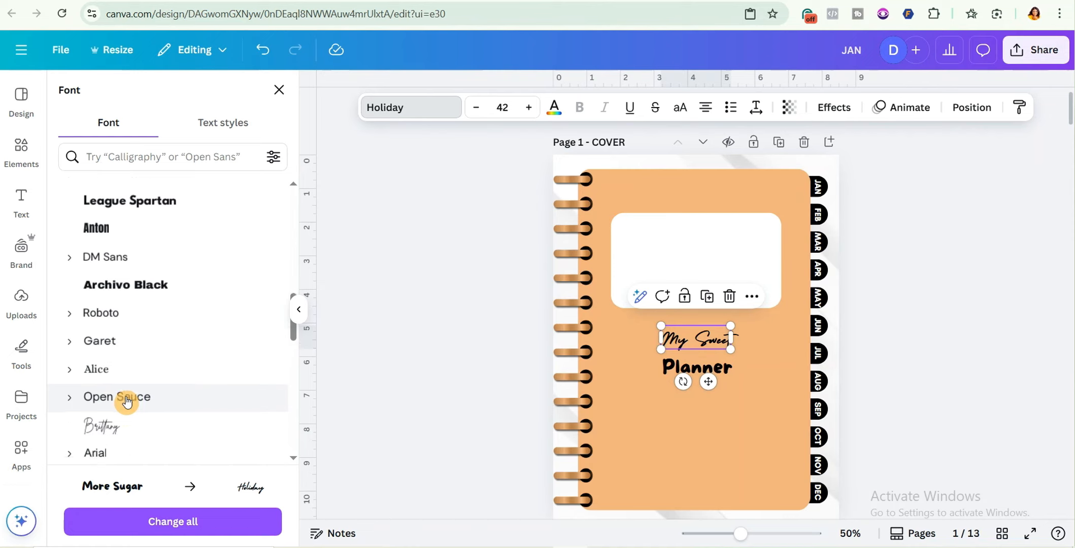
pyautogui.scroll(-3, 127, 401)
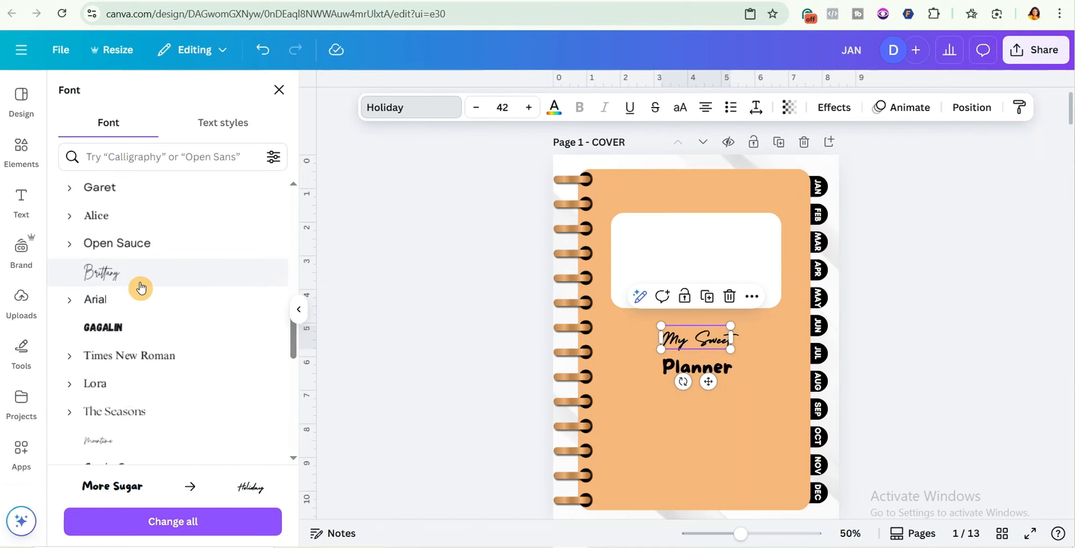
pyautogui.click(144, 284)
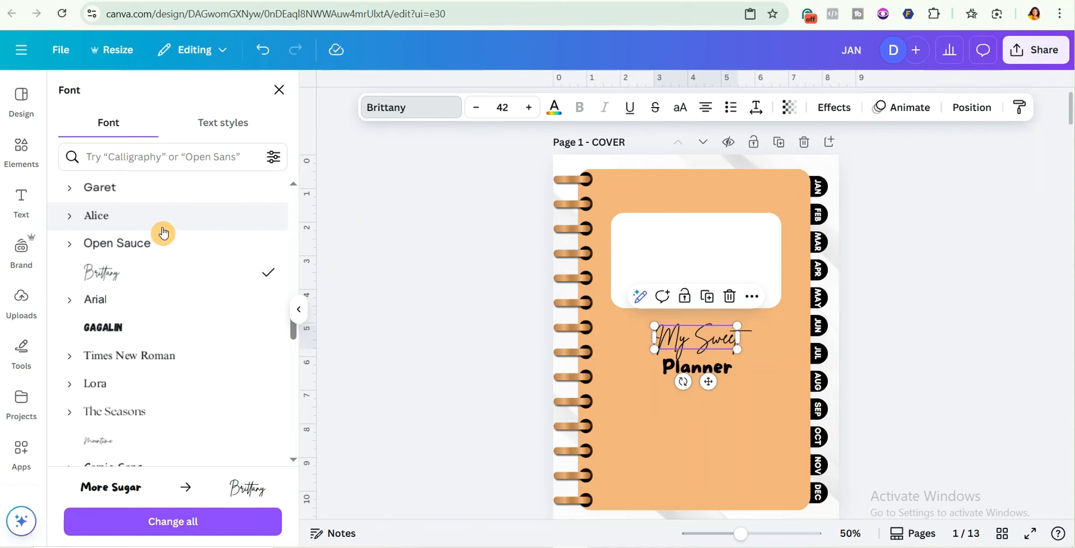
pyautogui.scroll(-3, 130, 266)
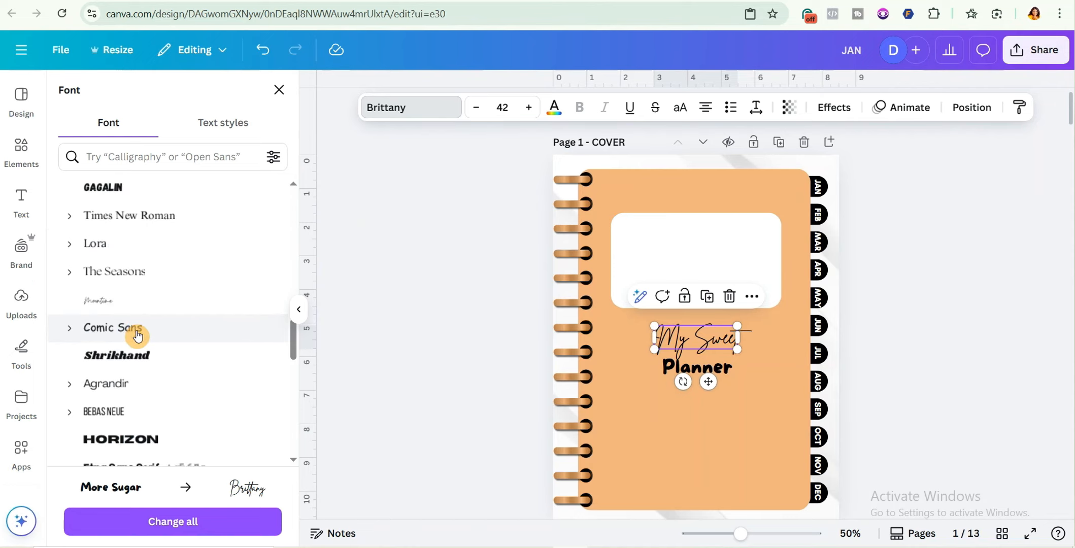
pyautogui.scroll(4, 135, 336)
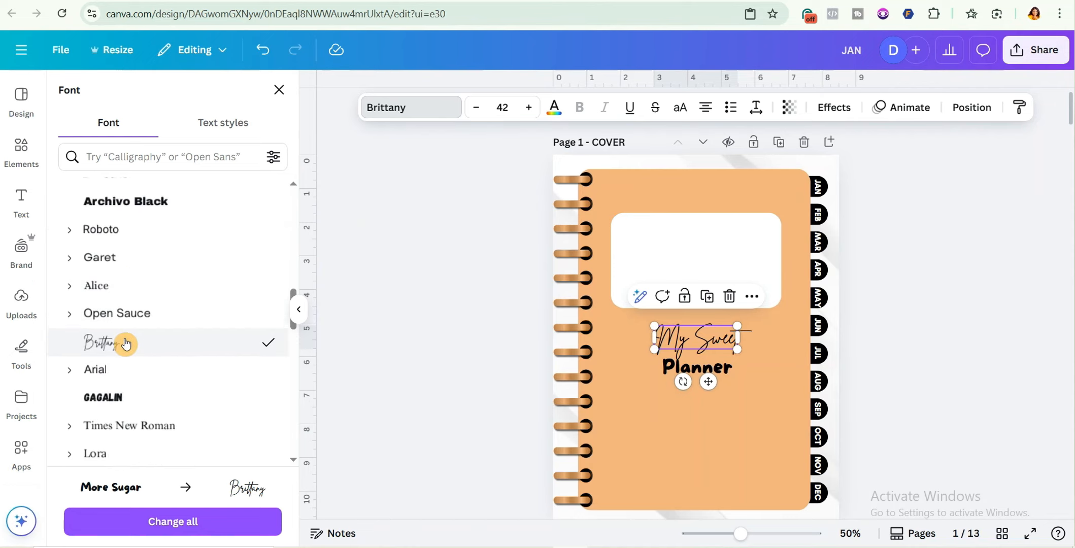
# Step: Move the "My Sweet" heading into the white label box, tilt it slightly upward, and enlarge it to about size 53.5
pyautogui.moveTo(711, 383); pyautogui.dragTo(661, 285)
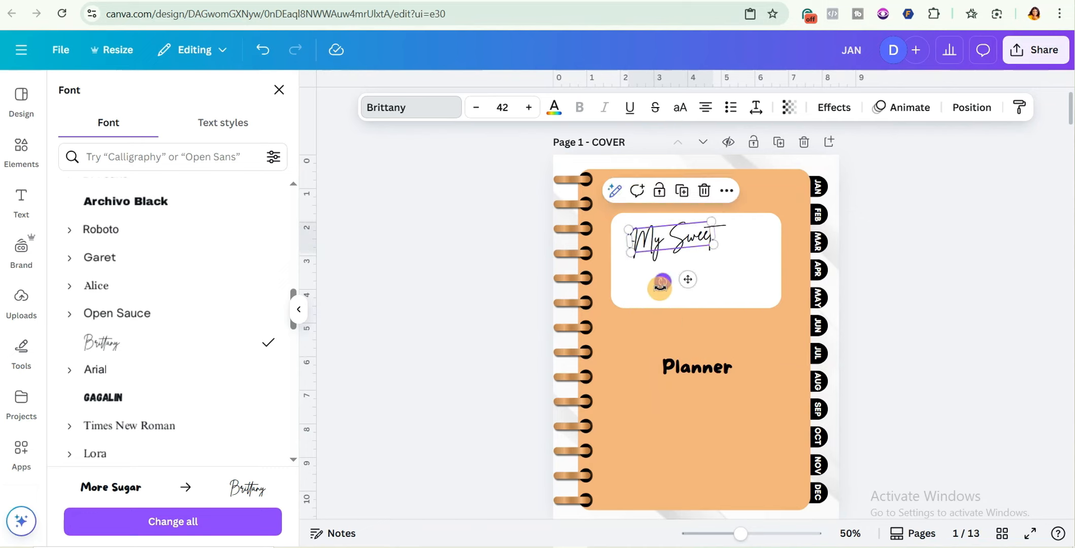
pyautogui.click(509, 113)
pyautogui.scroll(-2, 490, 315)
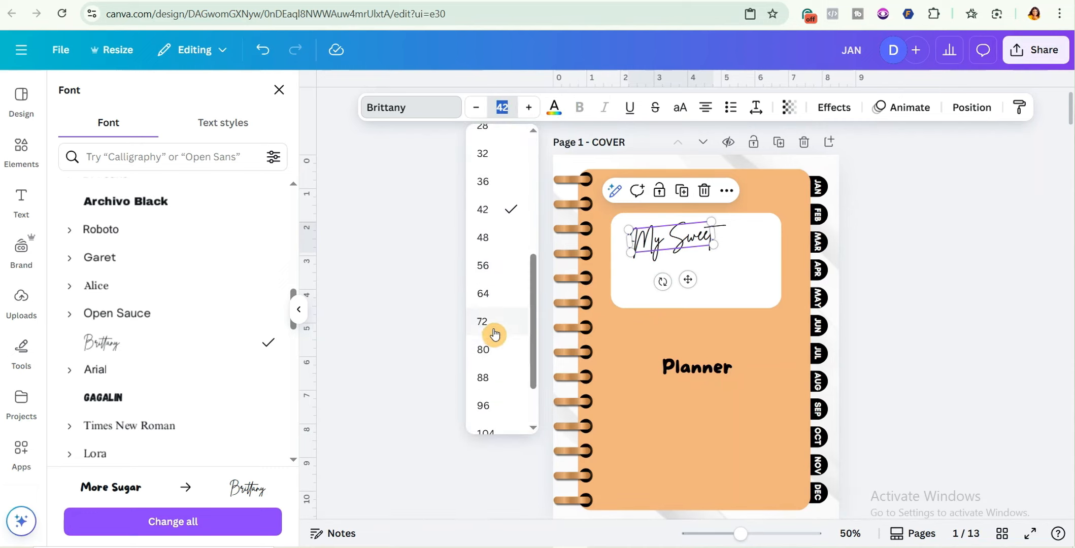
pyautogui.click(495, 334)
pyautogui.moveTo(716, 266); pyautogui.dragTo(743, 257)
pyautogui.click(746, 327)
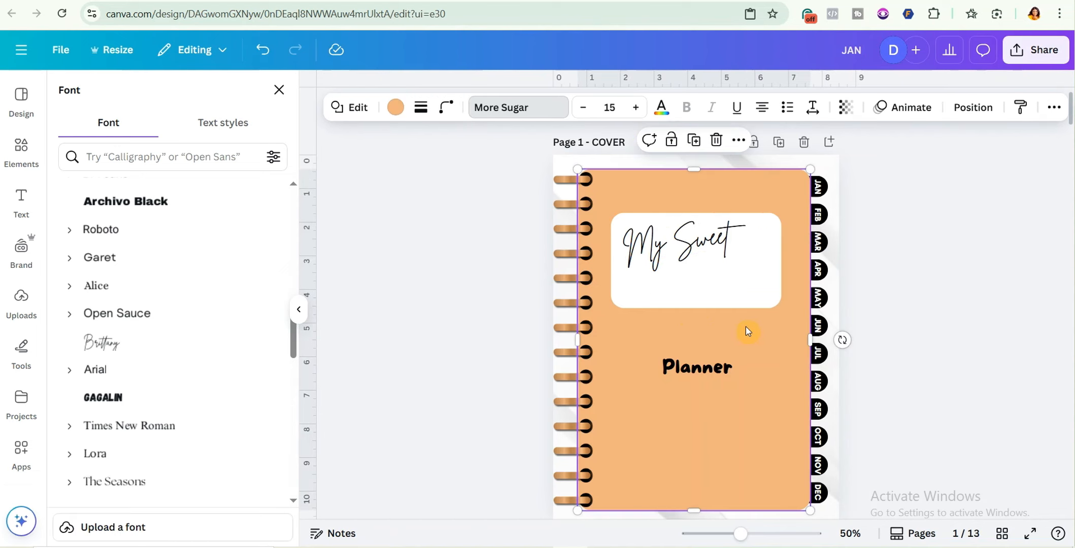
# Step: Change the "Planner" heading to "Monthly Planner" and move it into the white label box beneath "My Sweet"
pyautogui.click(710, 373)
pyautogui.click(711, 372)
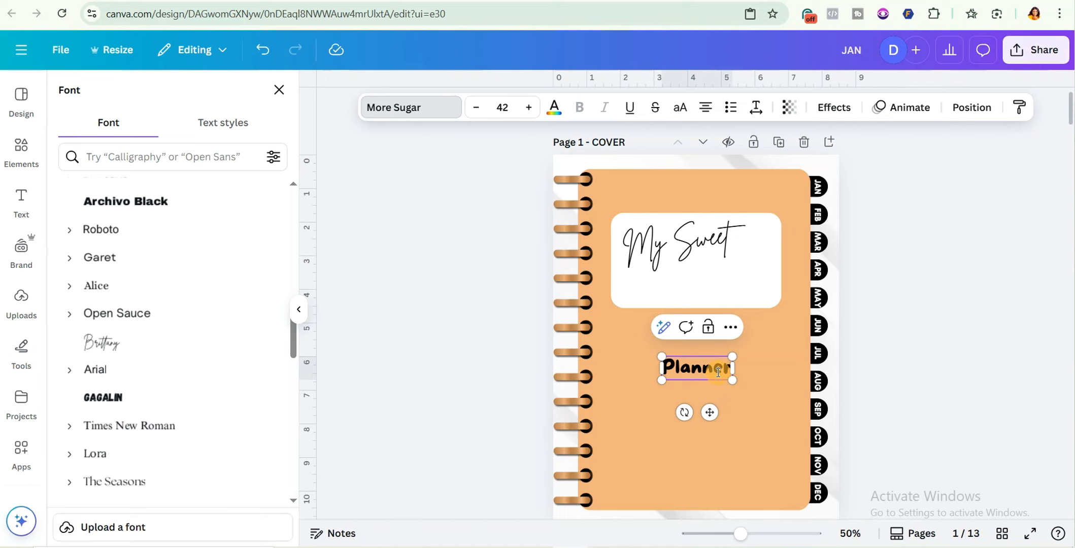
pyautogui.write('Monthly')
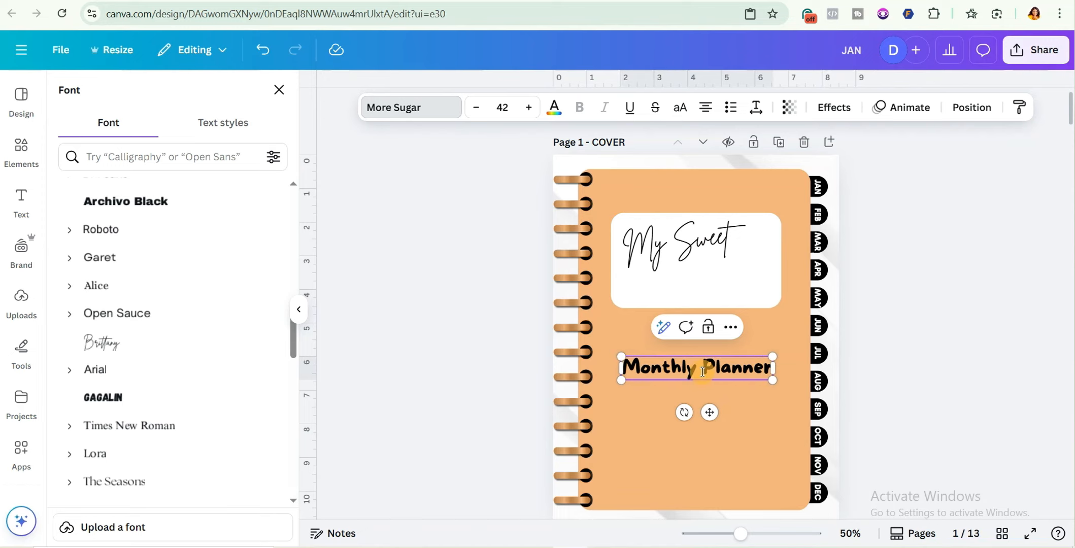
pyautogui.press('BackSpace')
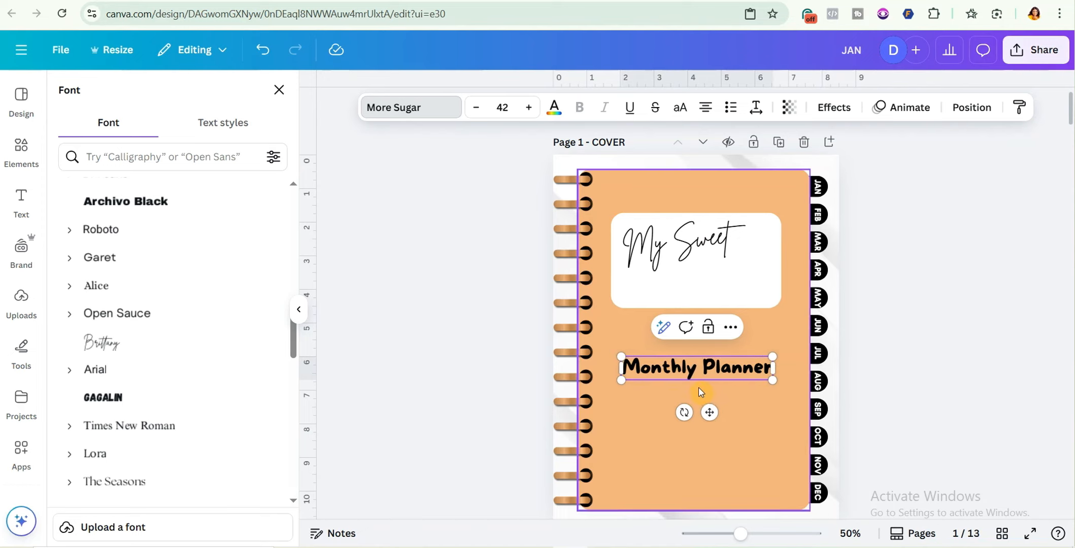
pyautogui.click(671, 396)
pyautogui.moveTo(715, 371); pyautogui.dragTo(715, 286)
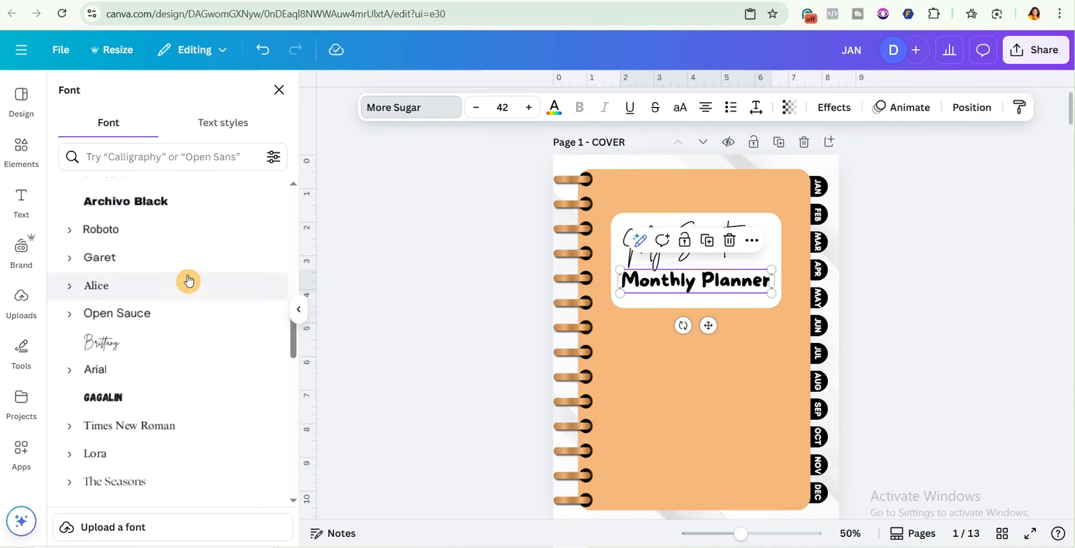
# Step: Set the "Monthly Planner" heading's font to Glacial Indifference Bold
pyautogui.scroll(-6, 188, 281)
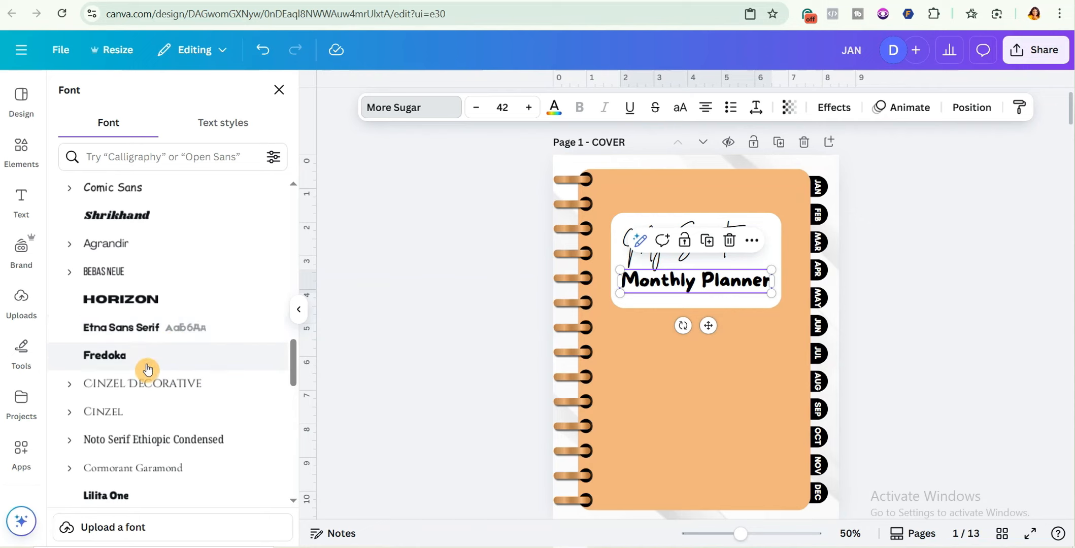
pyautogui.scroll(7, 162, 350)
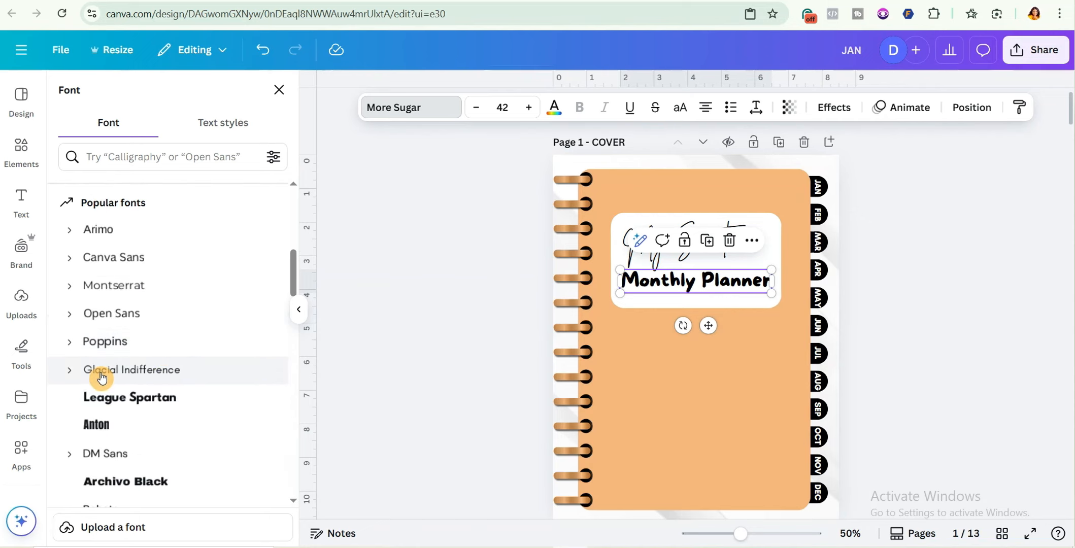
pyautogui.click(74, 375)
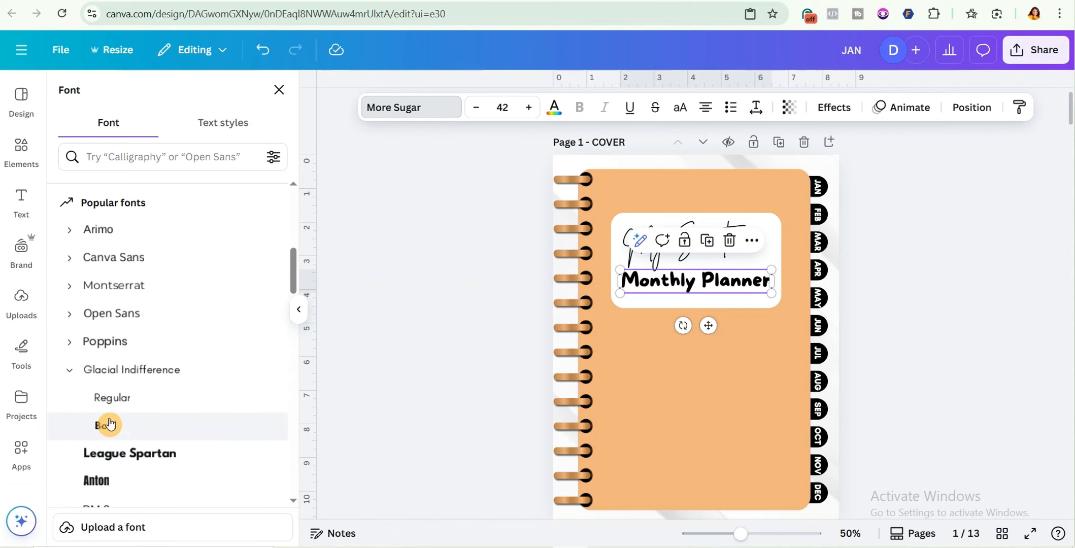
pyautogui.click(112, 433)
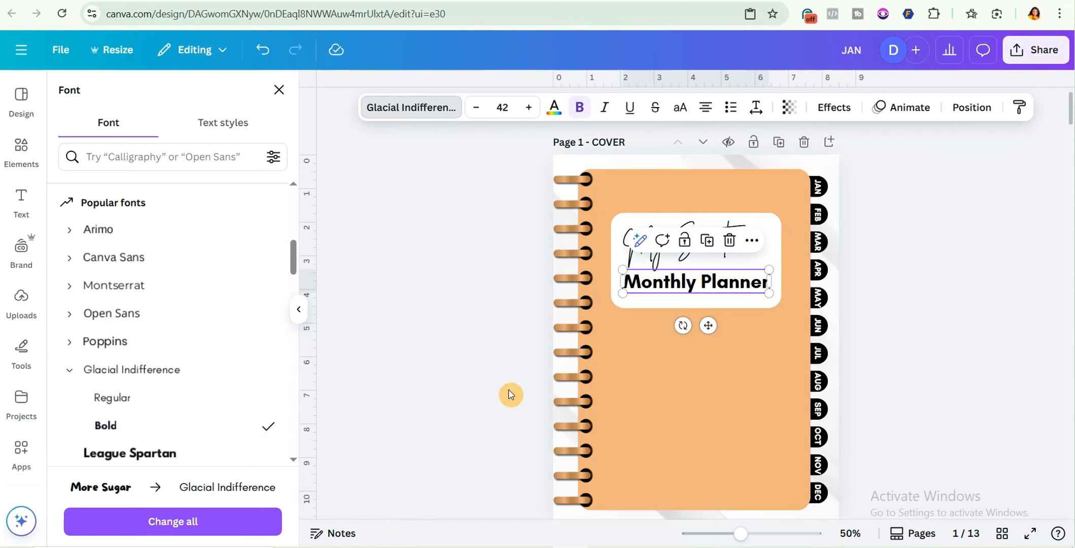
pyautogui.click(630, 396)
# Step: Try Poppins Bold as the font of the "Monthly Planner" heading
pyautogui.scroll(-4, 141, 391)
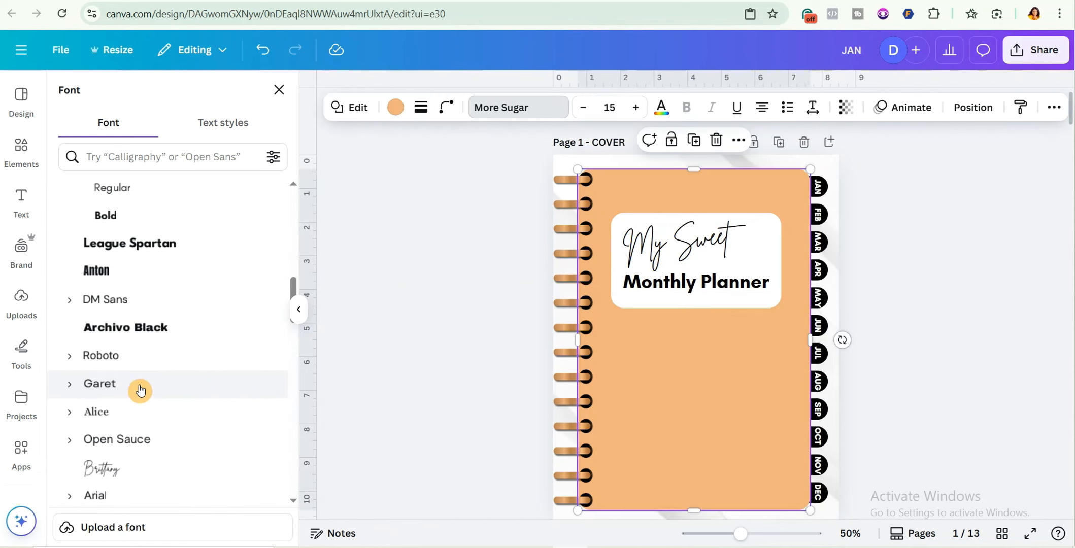
pyautogui.scroll(4, 101, 330)
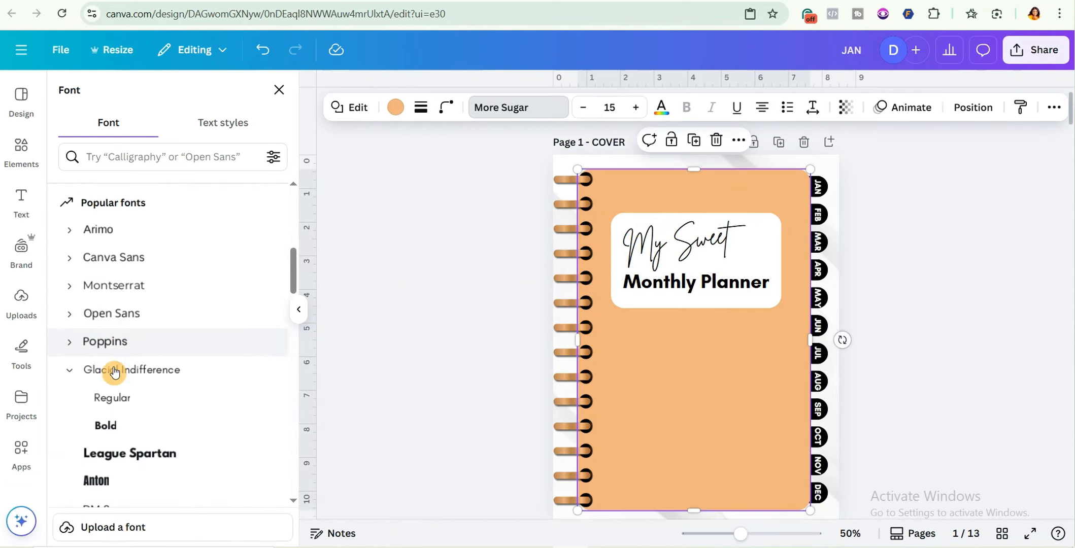
pyautogui.click(69, 344)
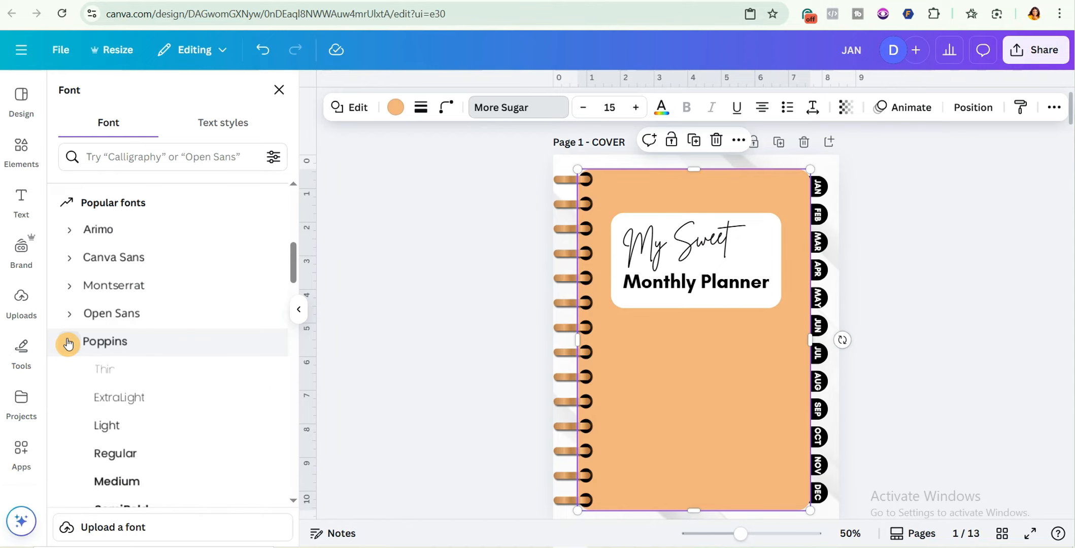
pyautogui.scroll(-2, 120, 440)
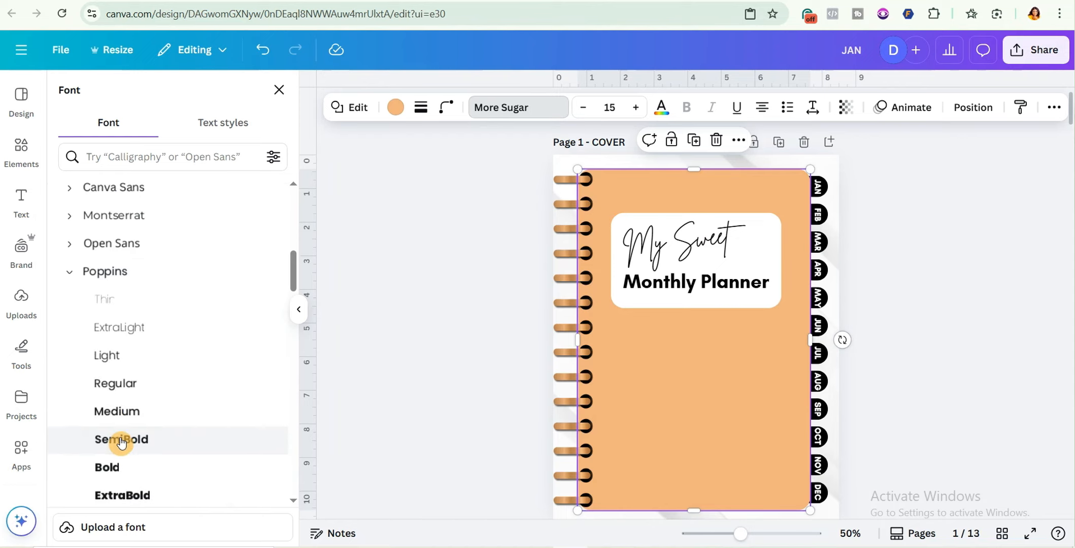
pyautogui.click(121, 440)
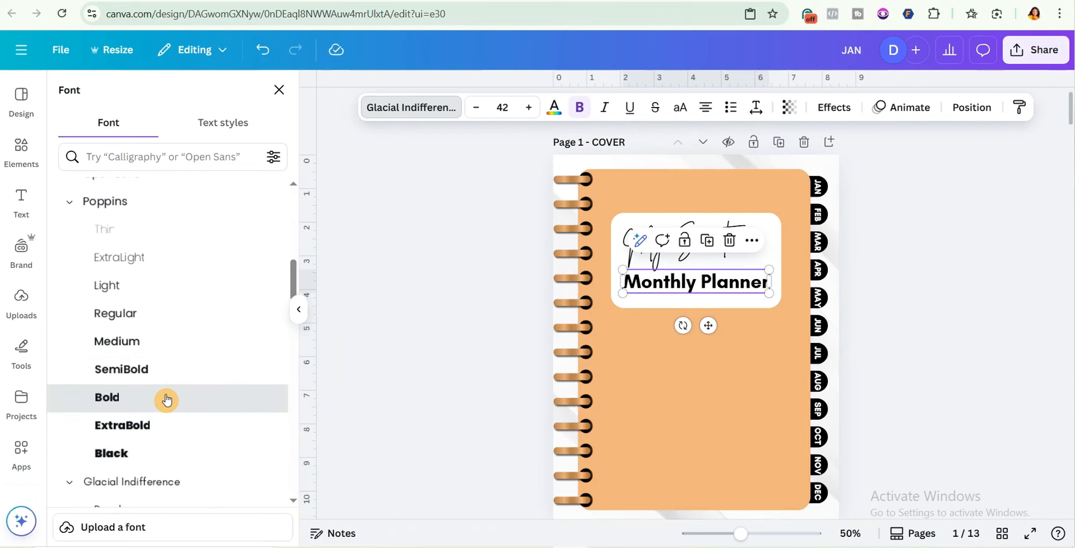
pyautogui.click(166, 397)
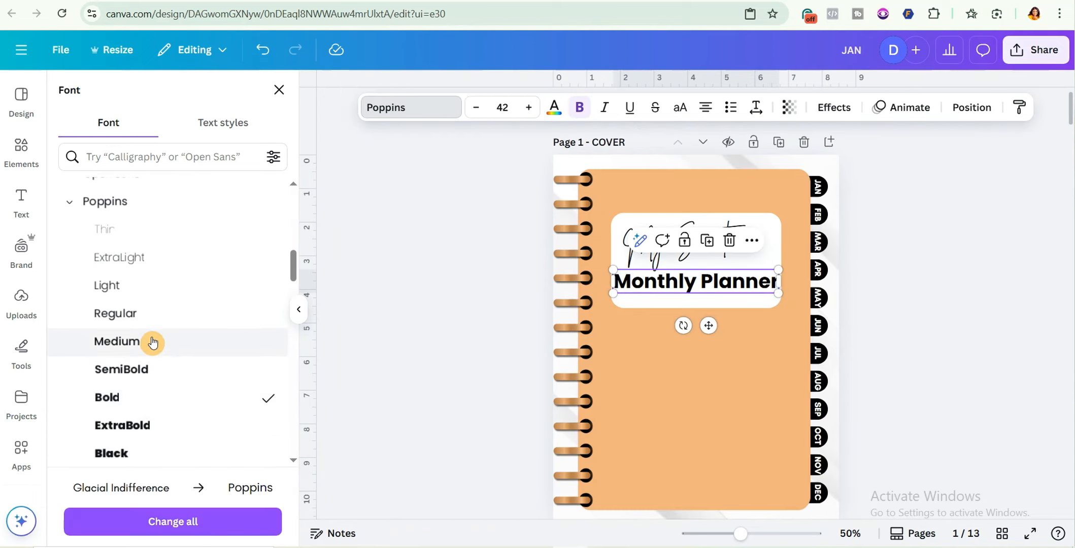
pyautogui.scroll(1, 147, 325)
pyautogui.scroll(-1, 147, 320)
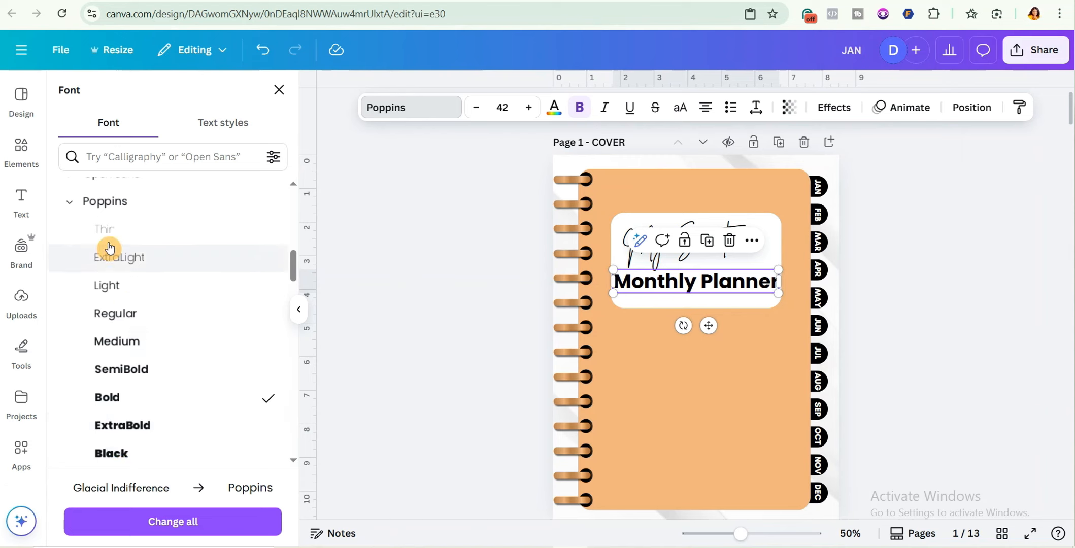
pyautogui.scroll(-1, 131, 337)
pyautogui.click(656, 376)
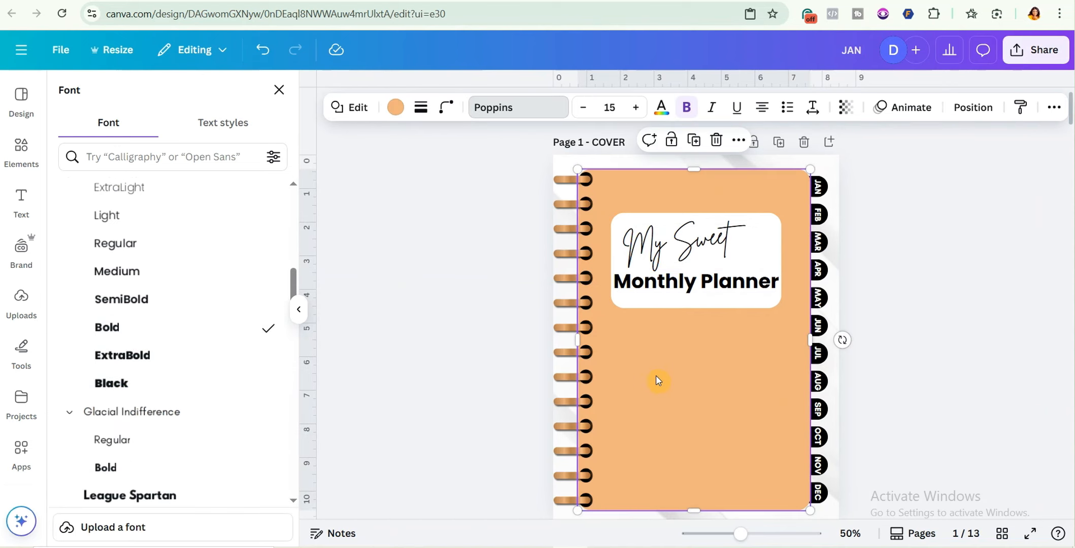
pyautogui.click(690, 277)
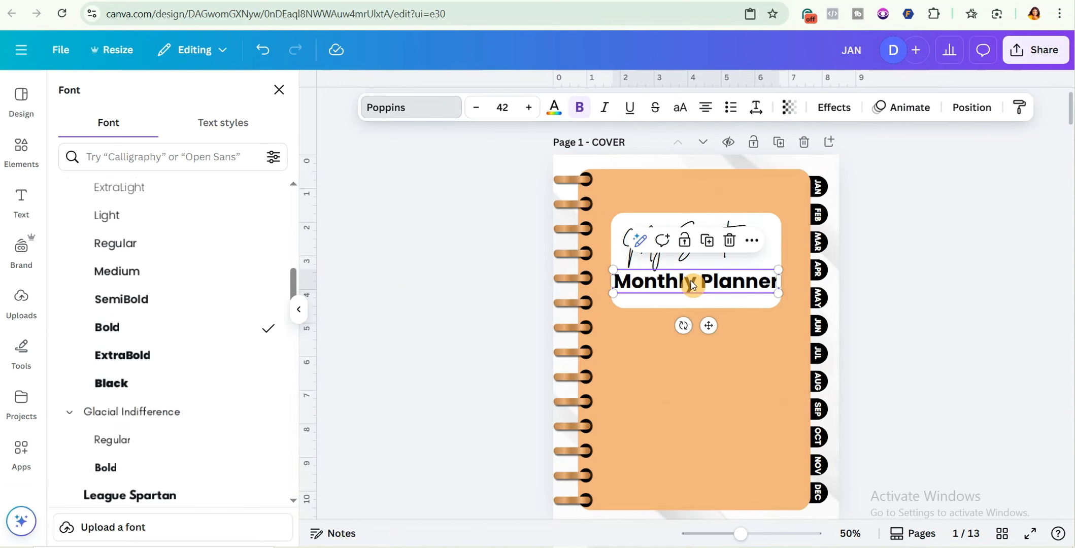
pyautogui.click(651, 337)
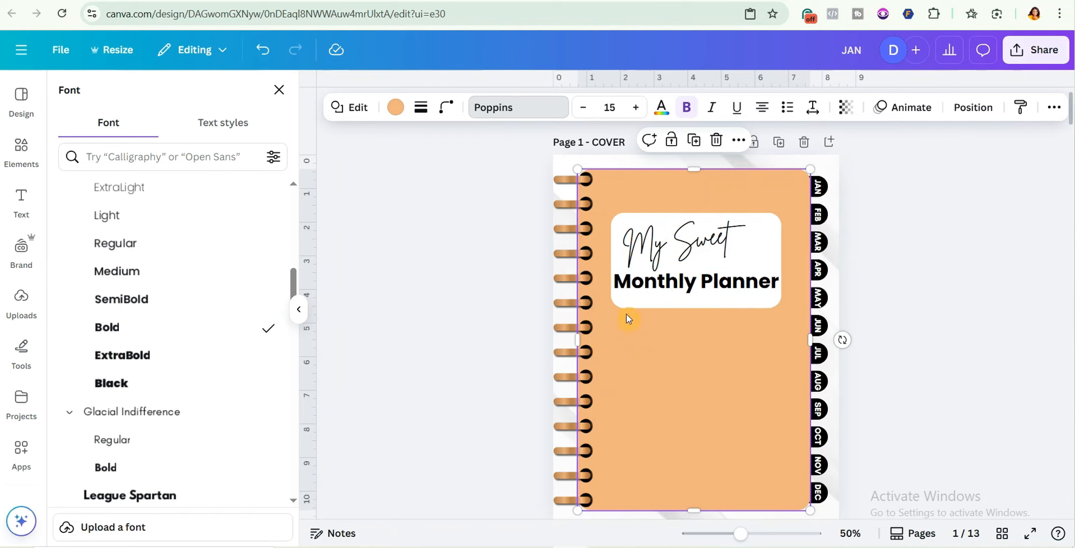
# Step: Replace the "My Sweet" script heading's text with "Monthly"
pyautogui.click(660, 246)
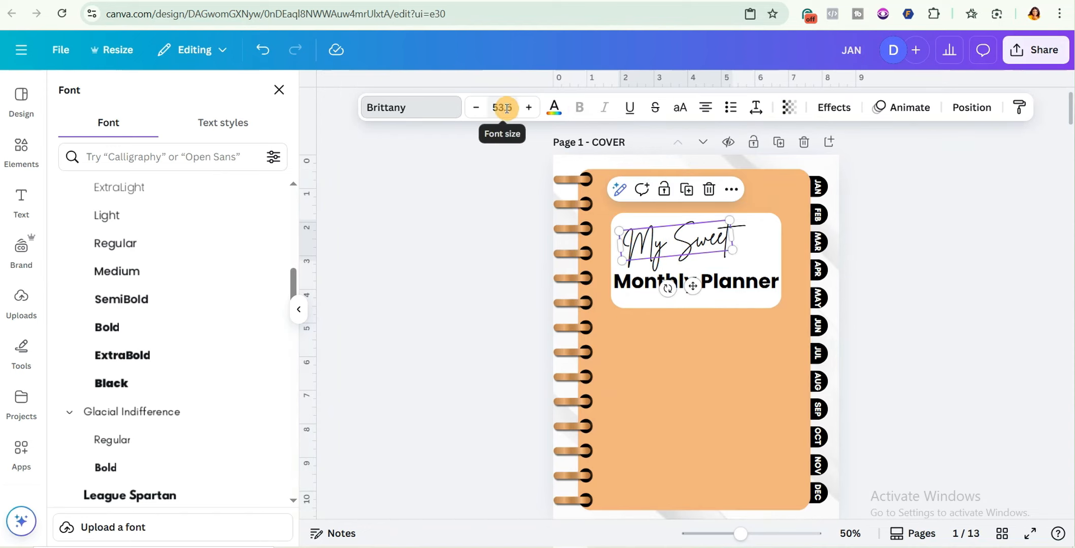
pyautogui.click(729, 289)
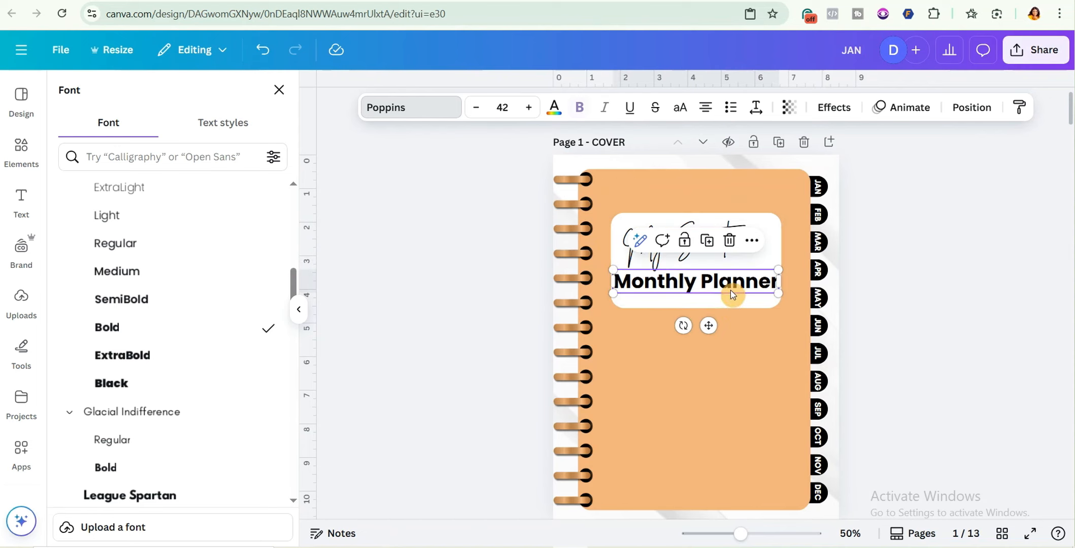
pyautogui.click(696, 297)
pyautogui.click(702, 244)
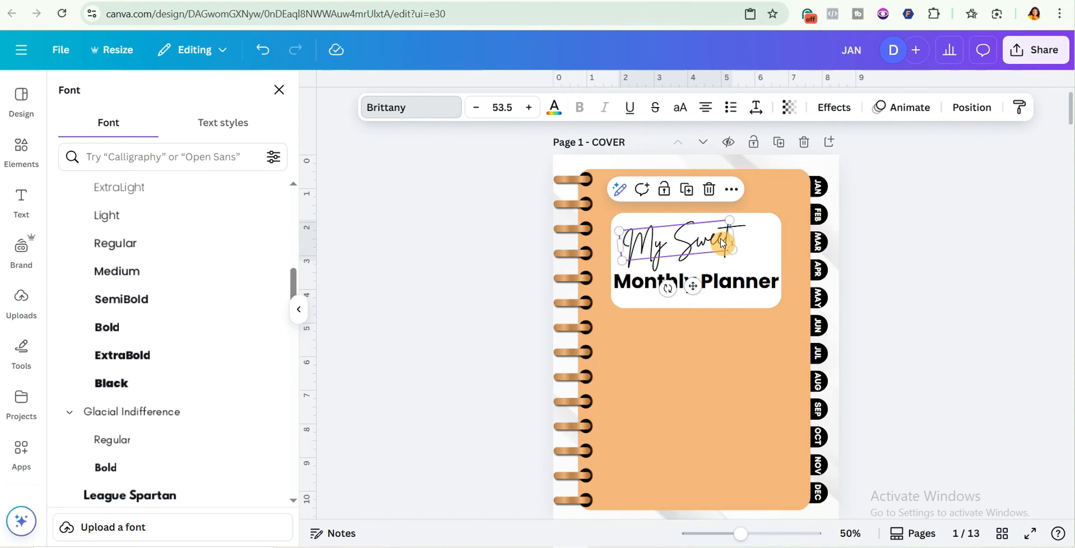
pyautogui.moveTo(723, 243); pyautogui.dragTo(634, 249)
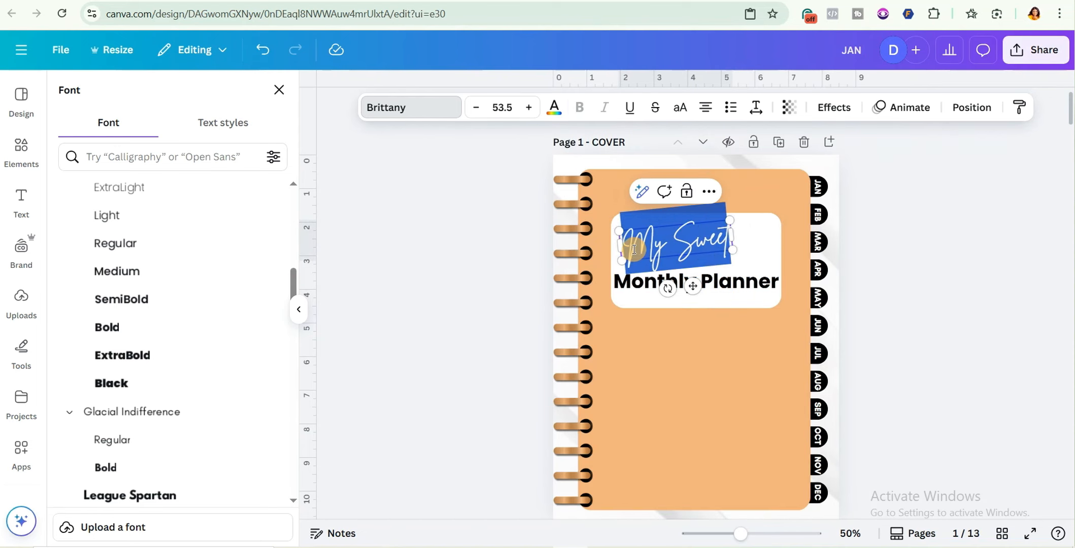
pyautogui.write('Monthly')
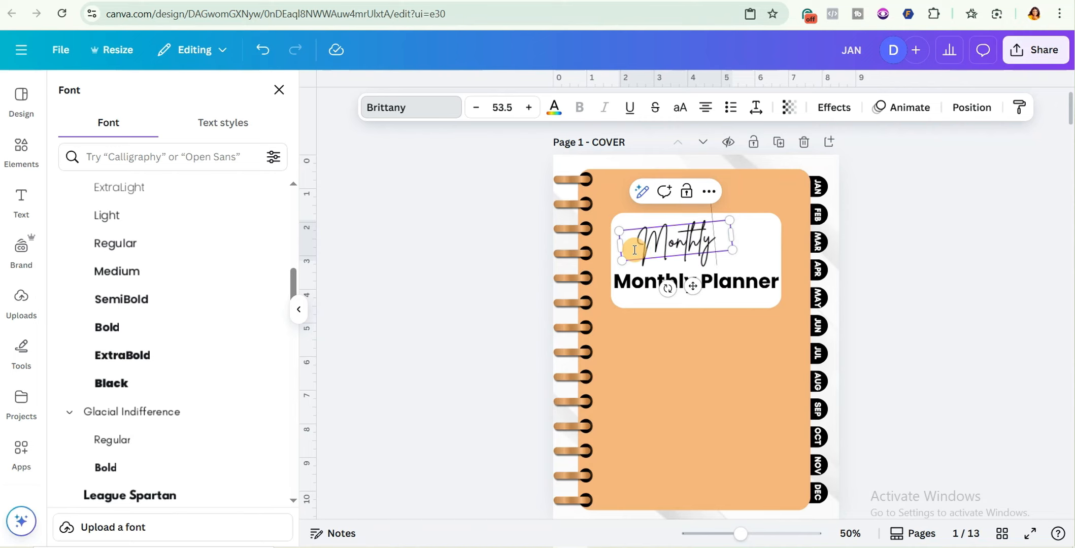
# Step: Delete the word "Monthly" from the bold "Monthly Planner" heading, leaving only "Planner"
pyautogui.click(723, 278)
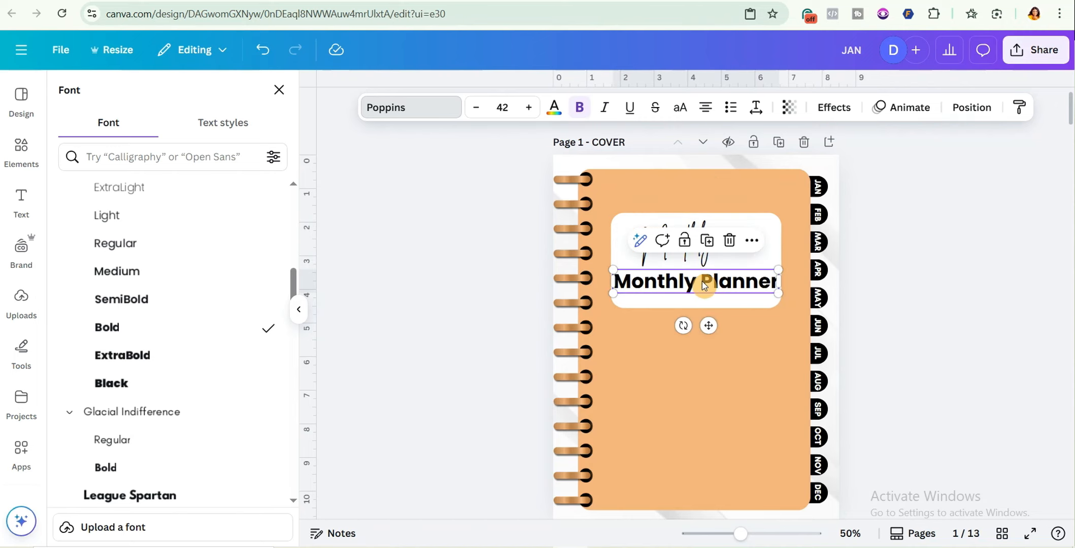
pyautogui.click(703, 284)
pyautogui.press('BackSpace')
pyautogui.press('BackSpace')
pyautogui.press('BackSpace')
pyautogui.press('BackSpace')
pyautogui.press('BackSpace')
pyautogui.press('BackSpace')
pyautogui.press('BackSpace')
pyautogui.press('BackSpace')
pyautogui.click(685, 311)
pyautogui.click(683, 276)
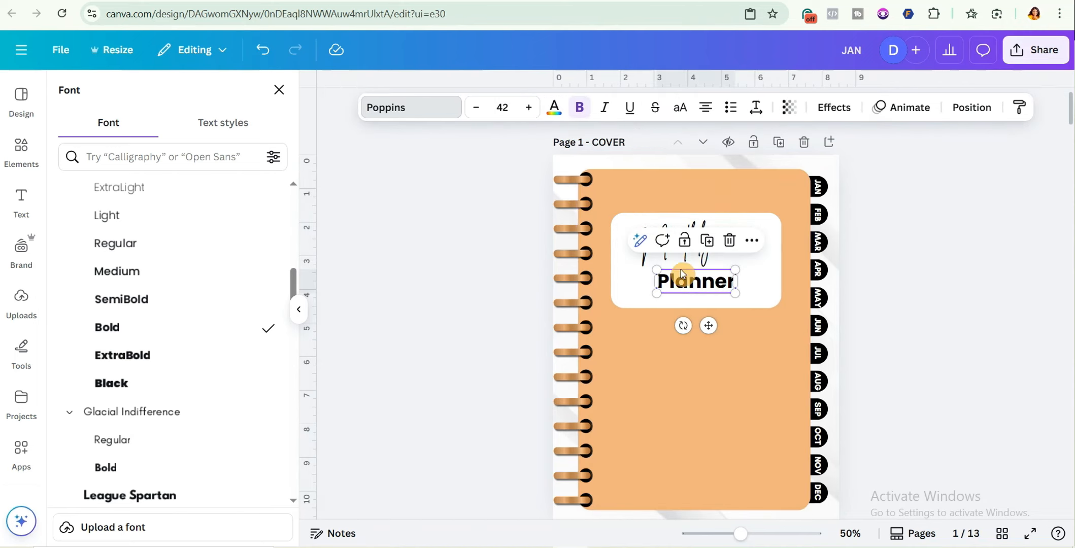
# Step: Enlarge the "Planner" heading to size 73 and set its font to Glacial Indifference Bold
pyautogui.click(505, 109)
pyautogui.scroll(-3, 500, 365)
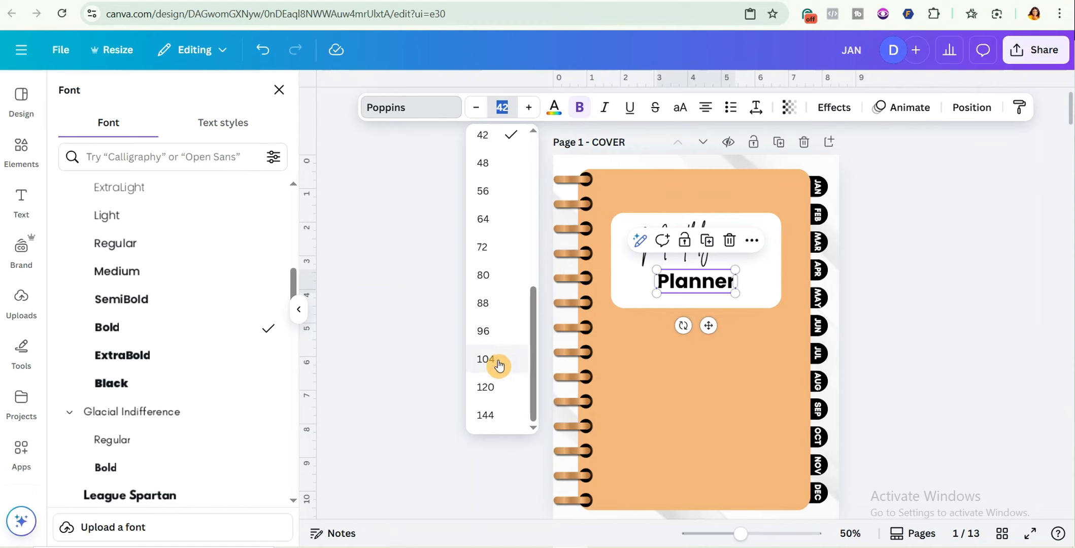
pyautogui.click(504, 304)
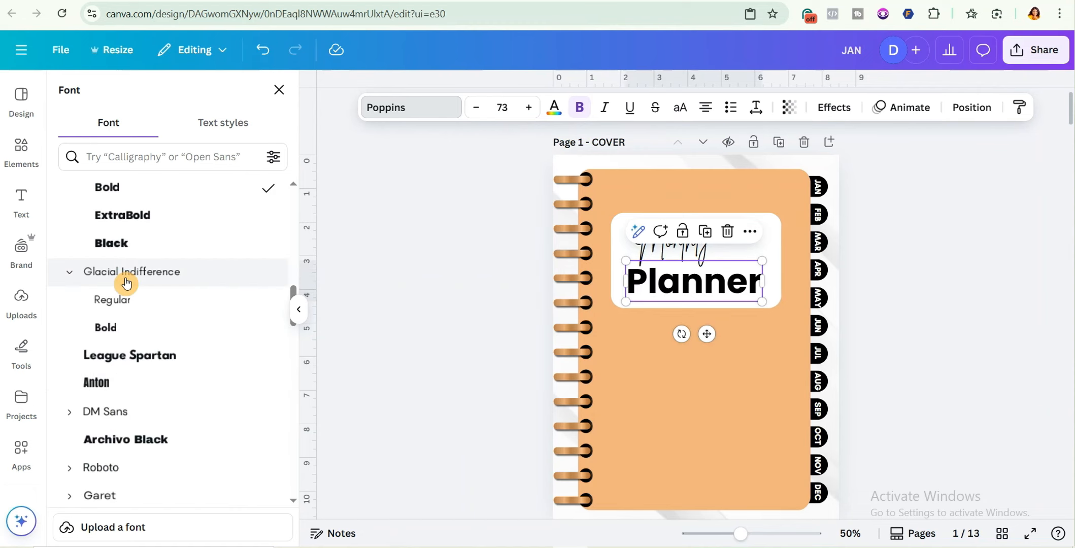
pyautogui.click(108, 329)
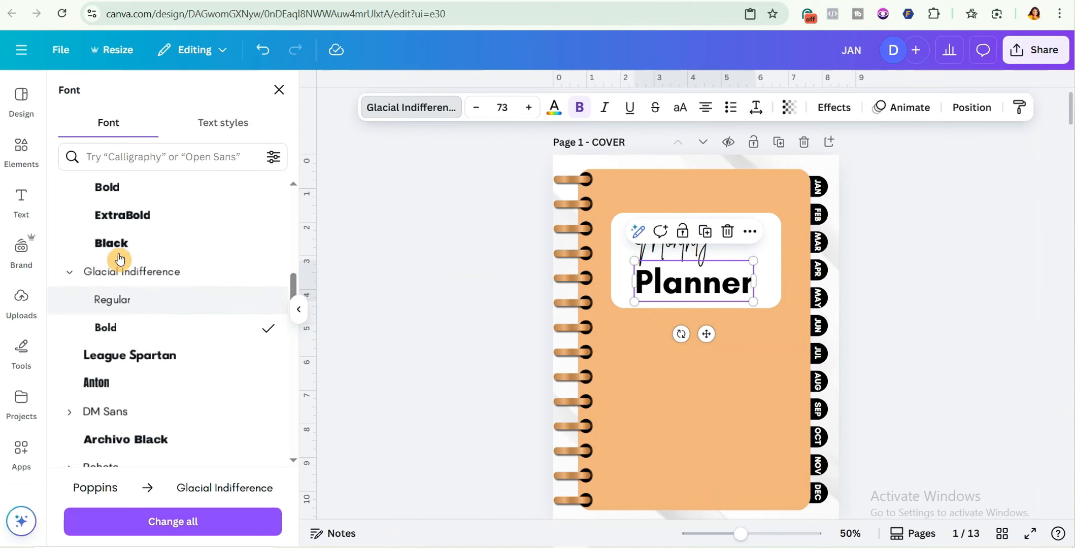
pyautogui.click(717, 385)
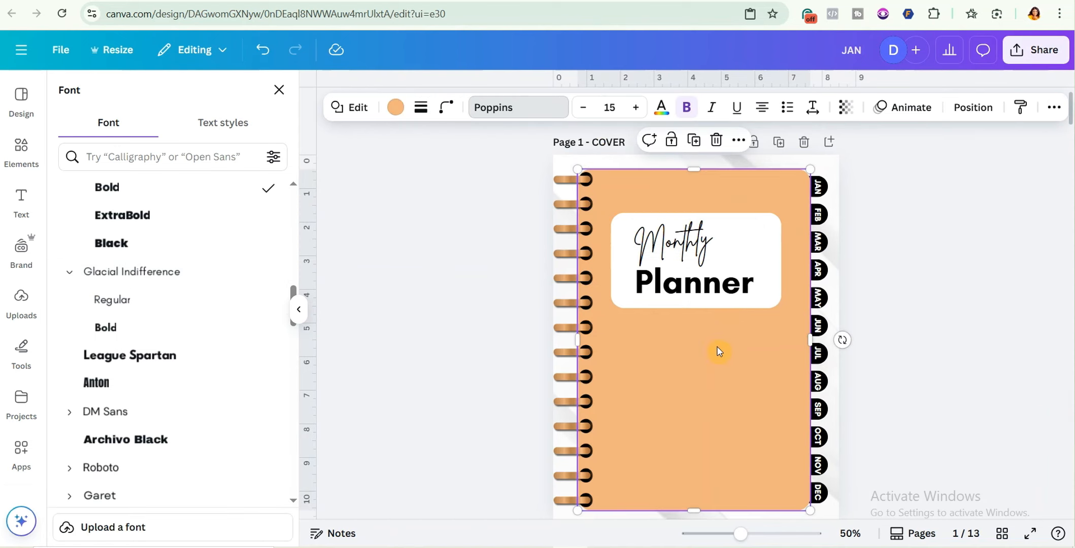
# Step: Enlarge the "Planner" heading to about size 81.8 and adjust its and the "Monthly" heading's positions inside the white label box
pyautogui.click(716, 288)
pyautogui.moveTo(754, 302); pyautogui.dragTo(769, 306)
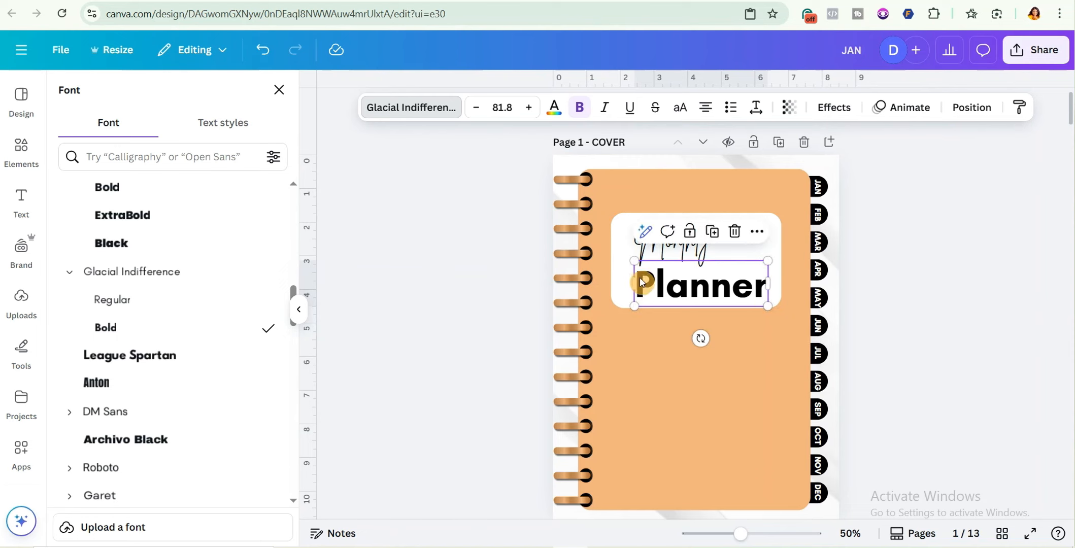
pyautogui.click(716, 368)
pyautogui.click(704, 241)
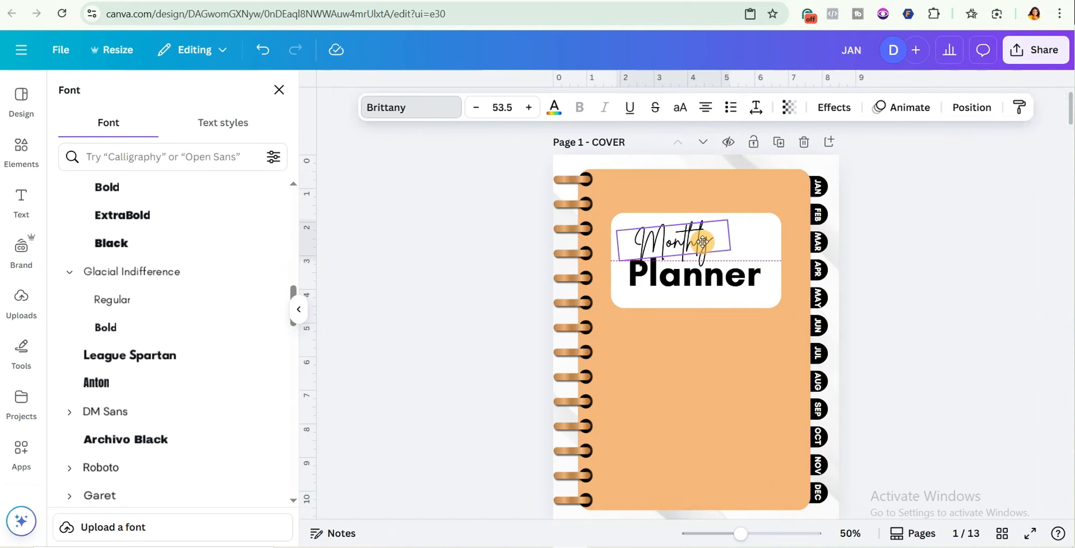
pyautogui.moveTo(703, 241); pyautogui.dragTo(697, 238)
pyautogui.click(741, 337)
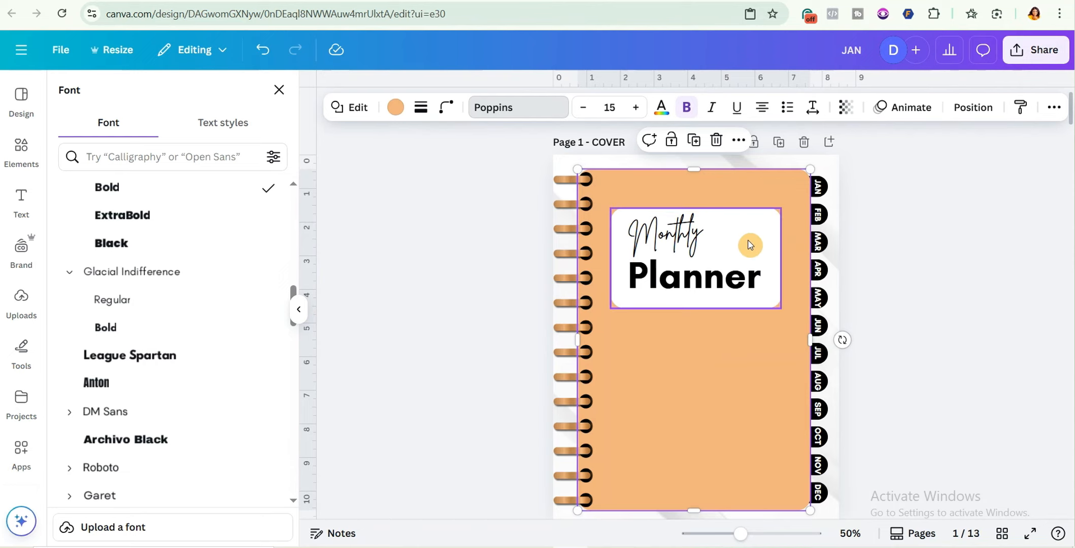
# Step: Search the graphics for "flower" and place a black outline daisy beside the "Monthly" heading in the cover's white label box
pyautogui.click(22, 149)
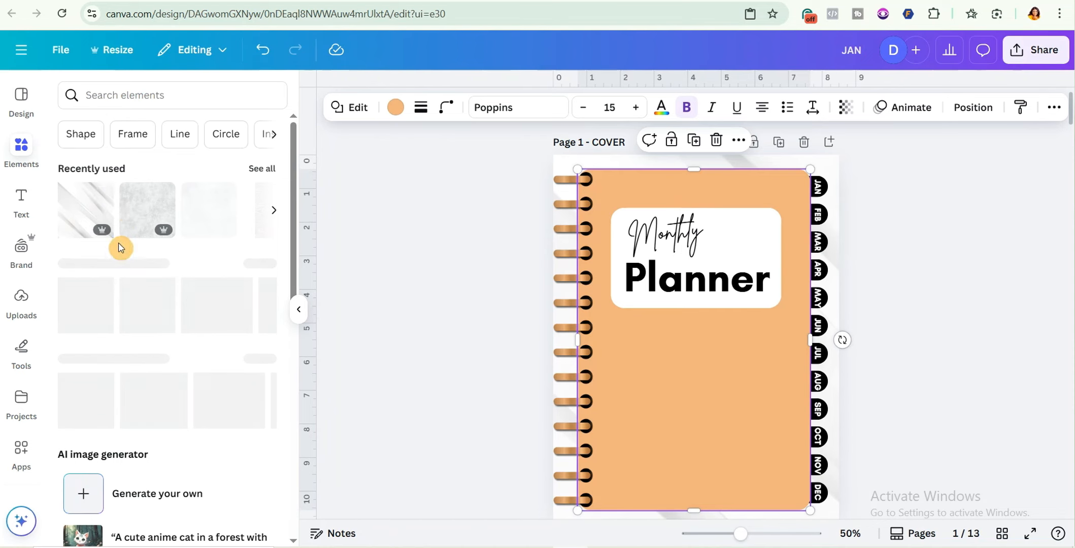
pyautogui.click(125, 95)
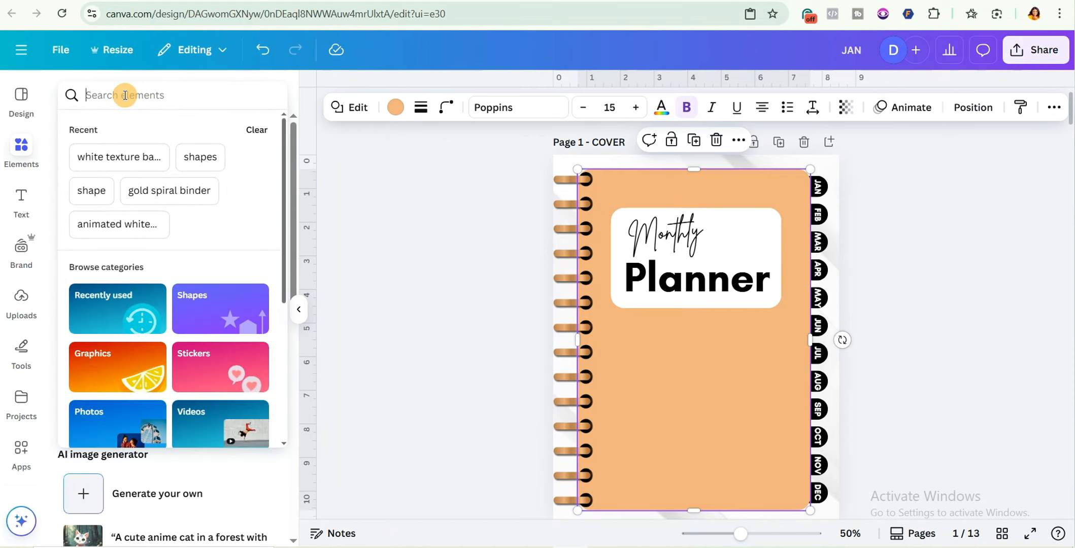
pyautogui.write('flower')
pyautogui.press('Return')
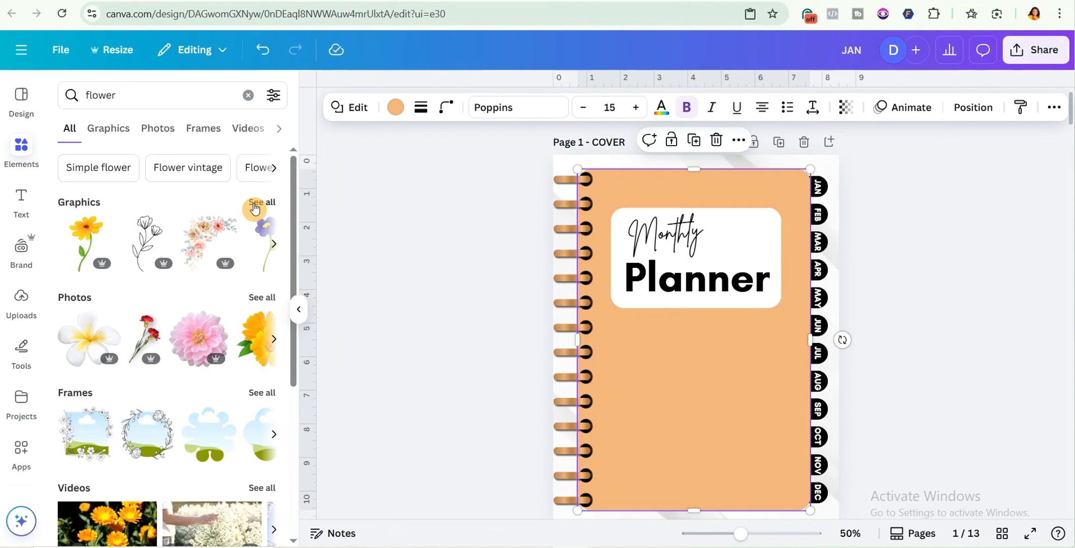
pyautogui.click(254, 208)
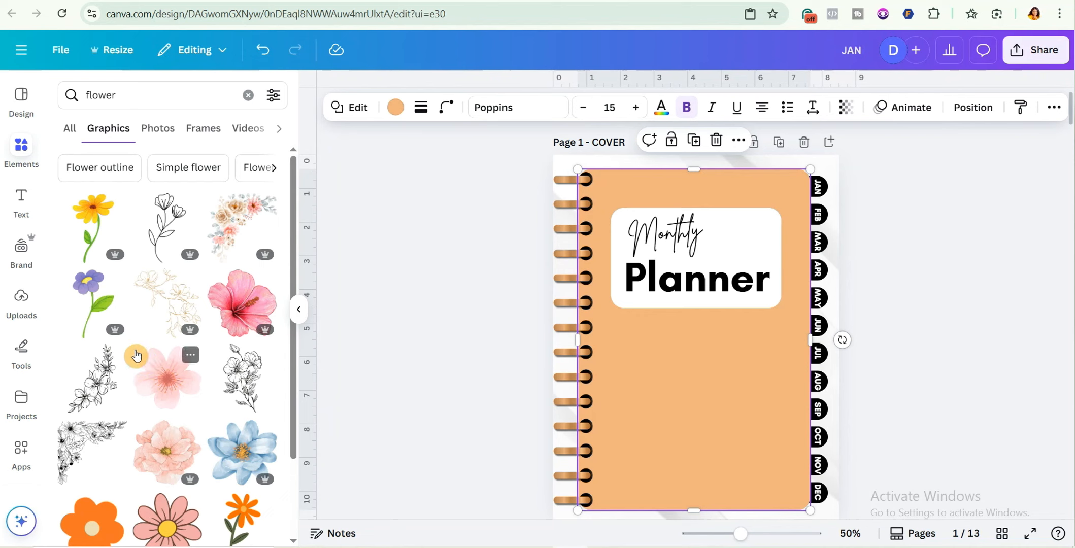
pyautogui.scroll(-5, 136, 356)
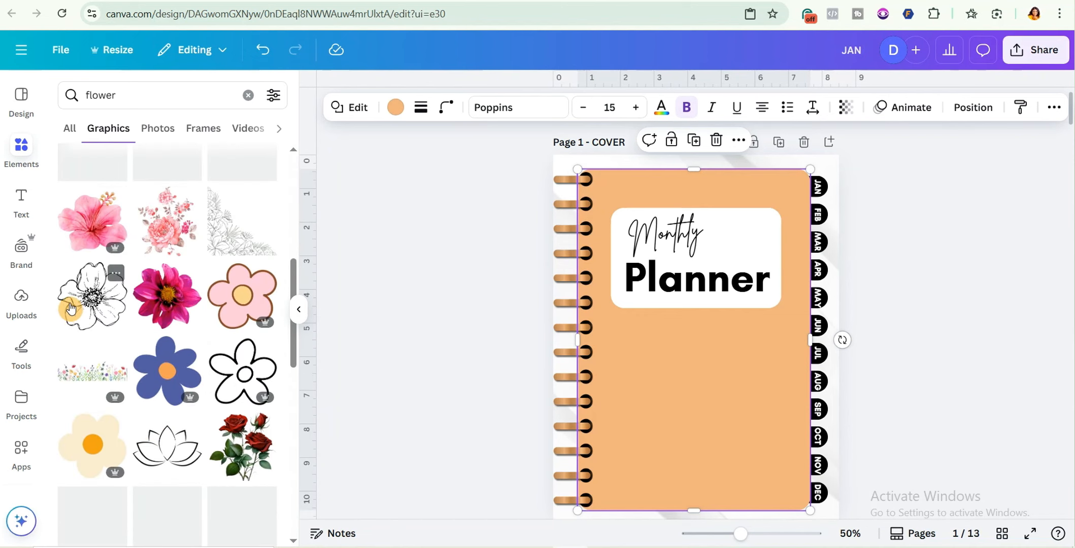
pyautogui.moveTo(70, 309); pyautogui.dragTo(729, 286)
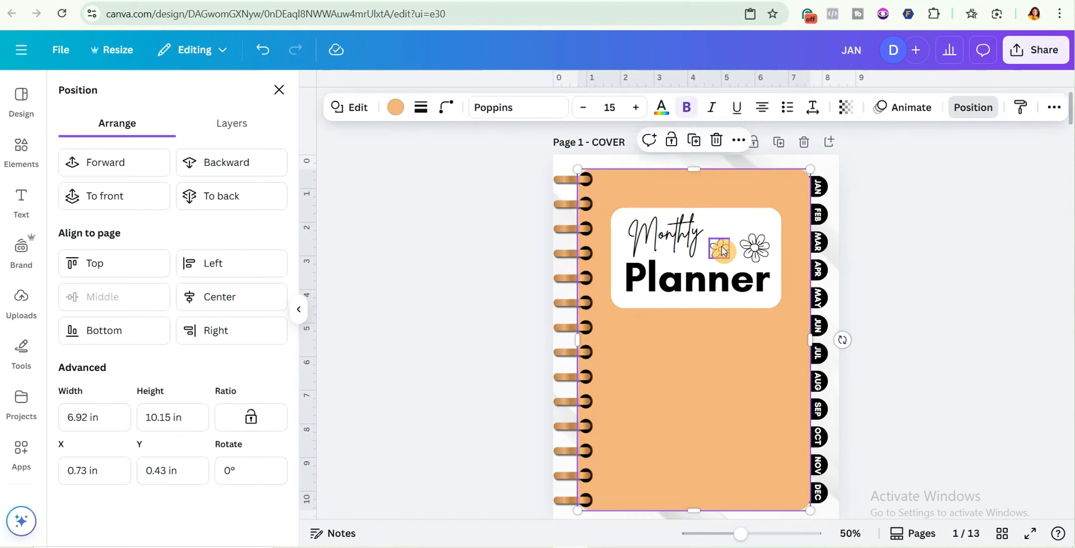
# Step: Delete the smaller extra flower from the label box, then enlarge and reposition the "Monthly" heading above "Planner"
pyautogui.click(721, 248)
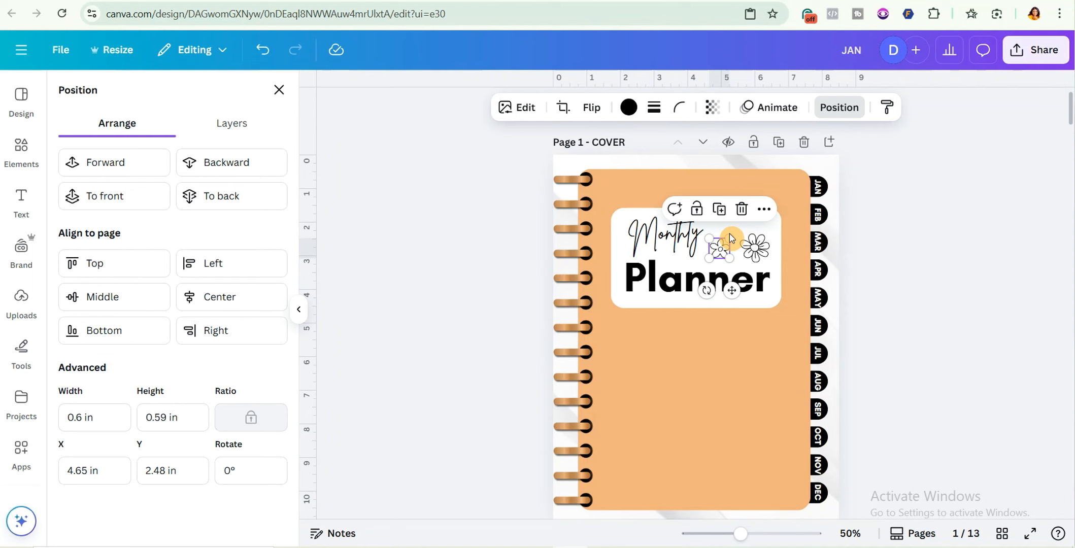
pyautogui.click(741, 209)
pyautogui.click(655, 234)
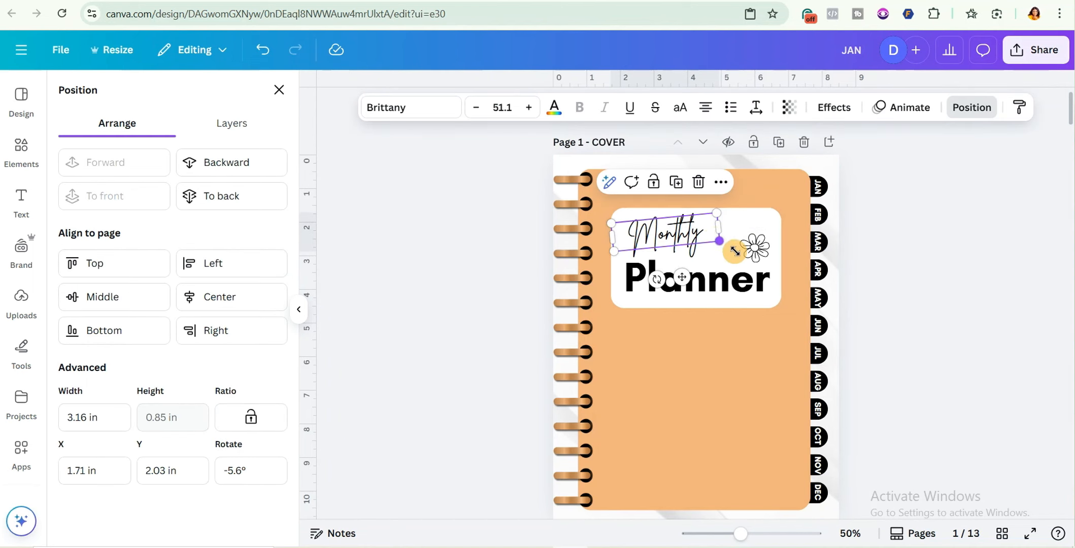
pyautogui.moveTo(739, 248); pyautogui.dragTo(752, 262)
pyautogui.click(760, 376)
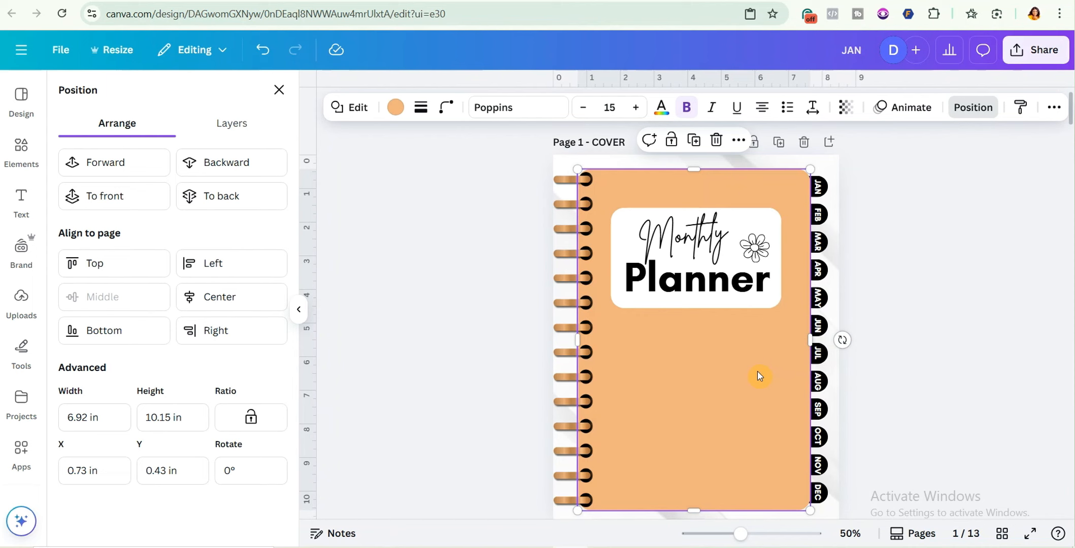
# Step: Search the graphics for "shadow effect" and place the rounded-rectangle shadow behind the cover's white label box
pyautogui.click(665, 304)
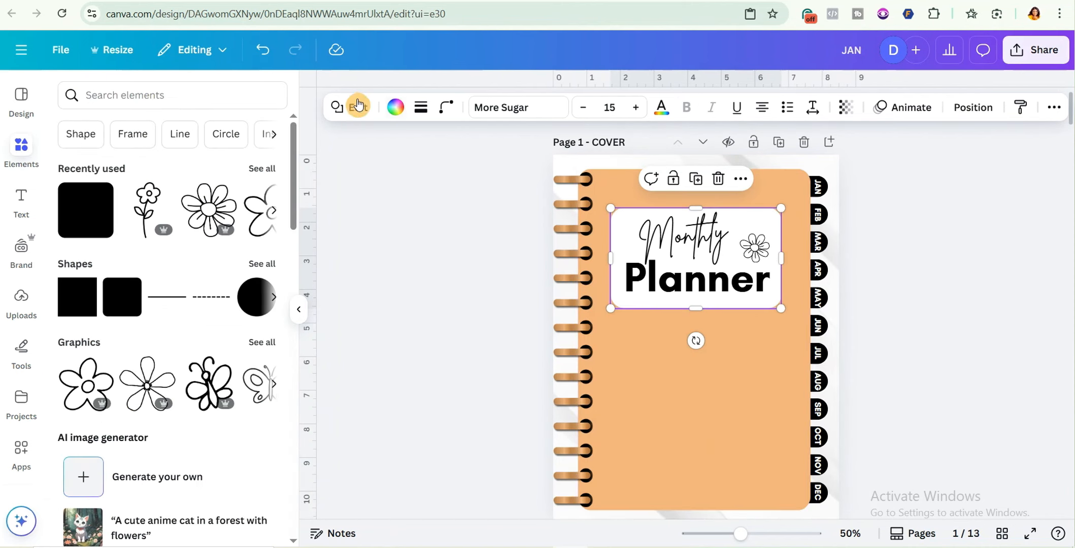
pyautogui.click(96, 96)
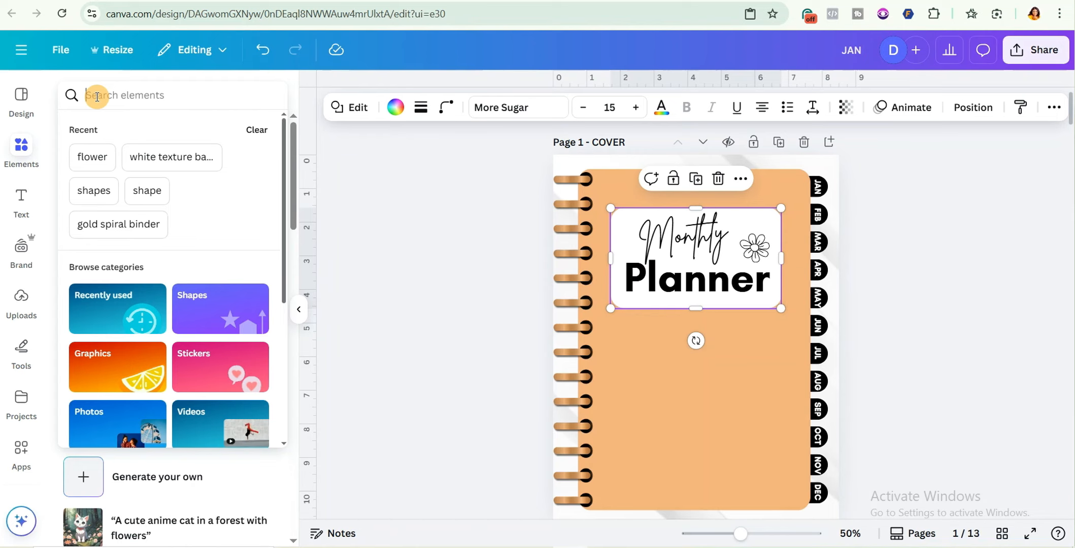
pyautogui.write('shadow effec')
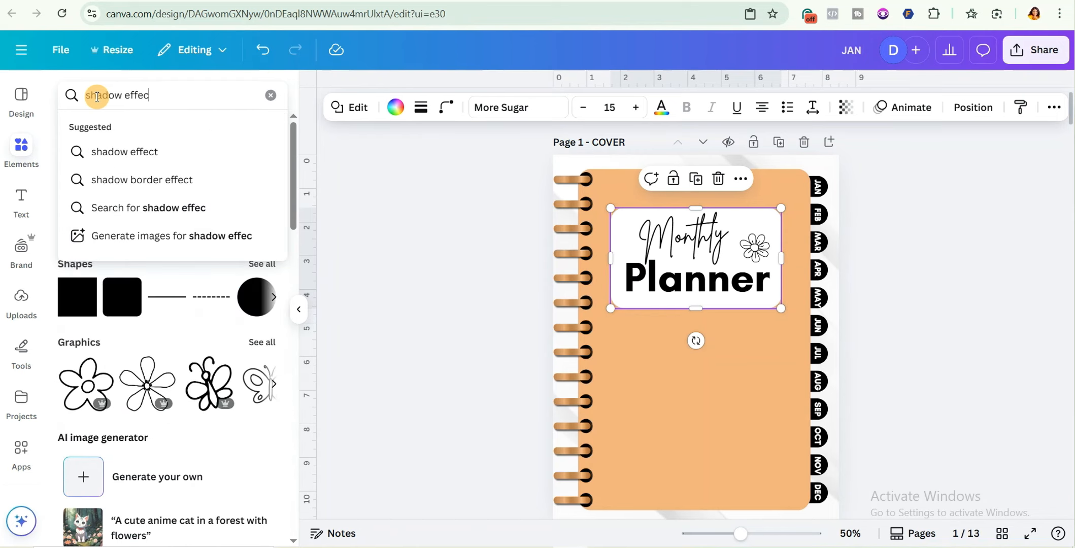
pyautogui.write('t')
pyautogui.press('Return')
pyautogui.click(92, 421)
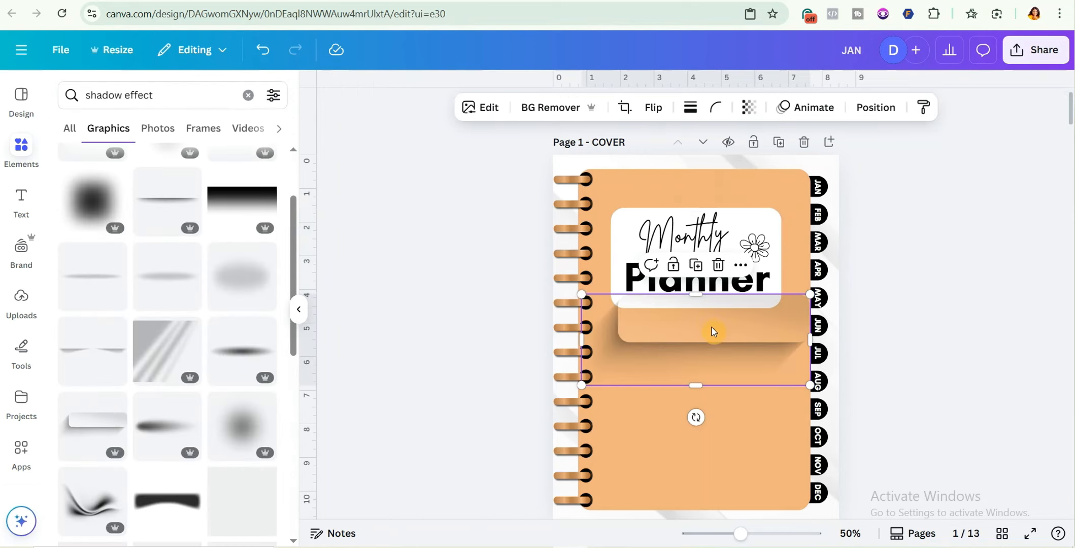
pyautogui.moveTo(700, 339); pyautogui.dragTo(692, 315)
pyautogui.click(741, 439)
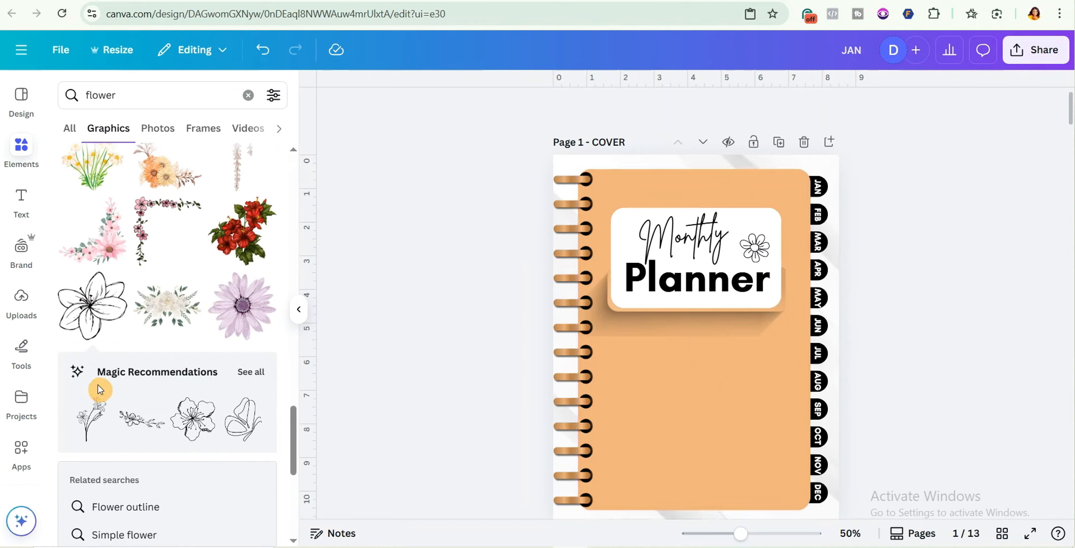
# Step: Add a blank page after page 13 and search the design templates for "monthly planner"
pyautogui.scroll(-4, 192, 433)
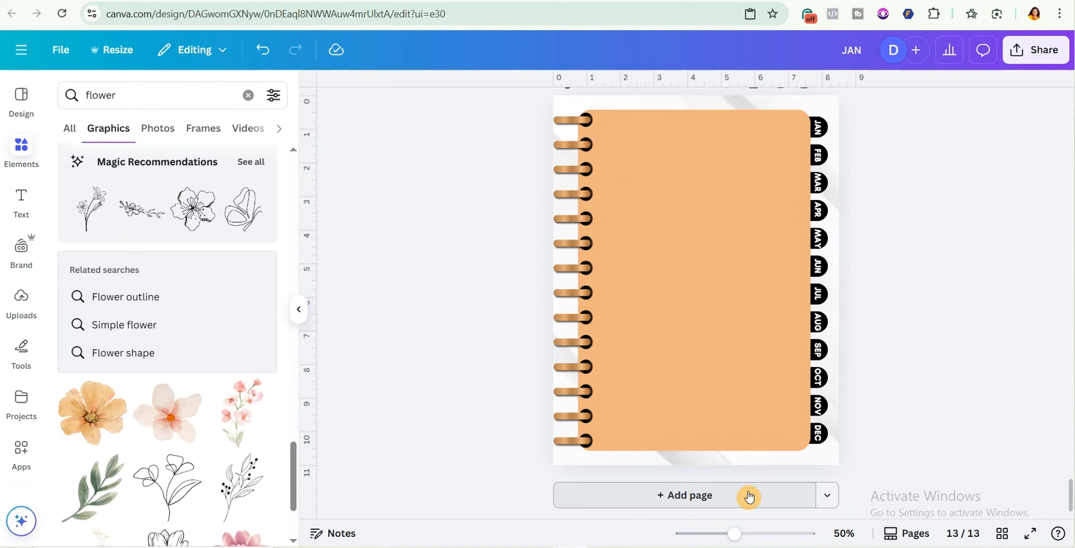
pyautogui.click(749, 496)
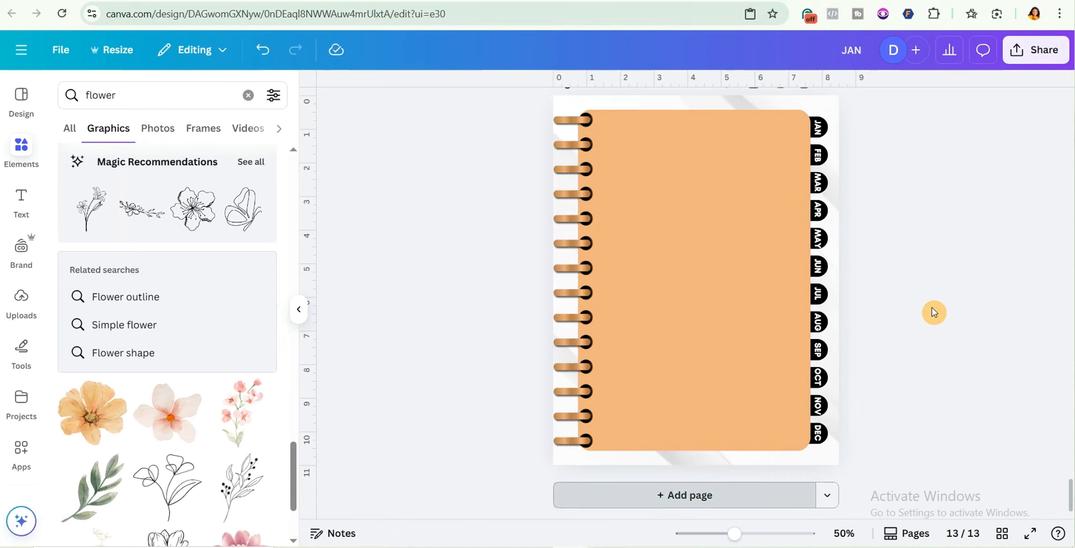
pyautogui.click(16, 150)
pyautogui.click(21, 104)
pyautogui.click(136, 91)
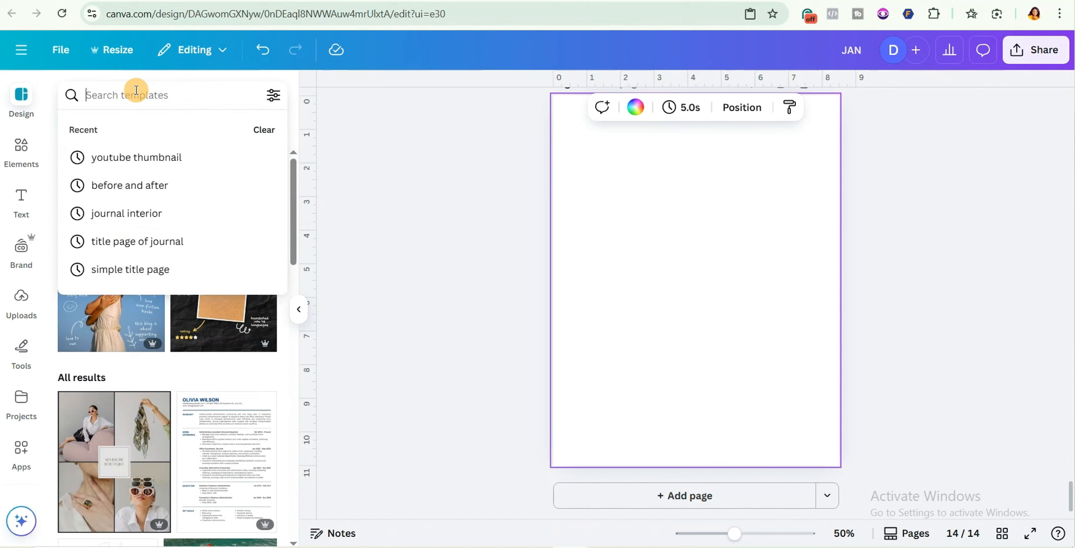
pyautogui.write('monthly planner')
pyautogui.press('Return')
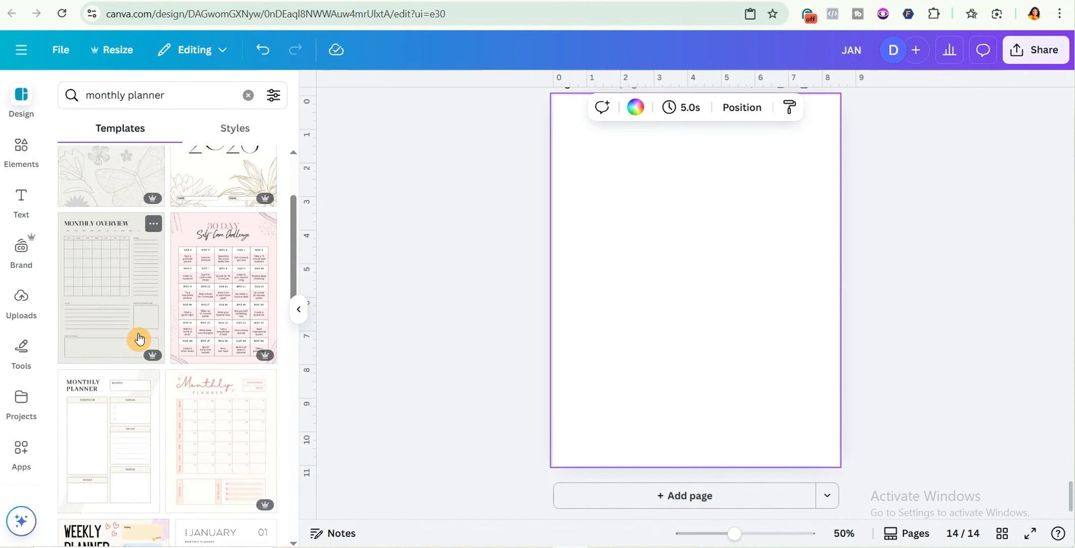
# Step: Apply the "Simple Modern Printable Monthly Planner" template with the "Monthly plan" title to page 14
pyautogui.scroll(-10, 219, 355)
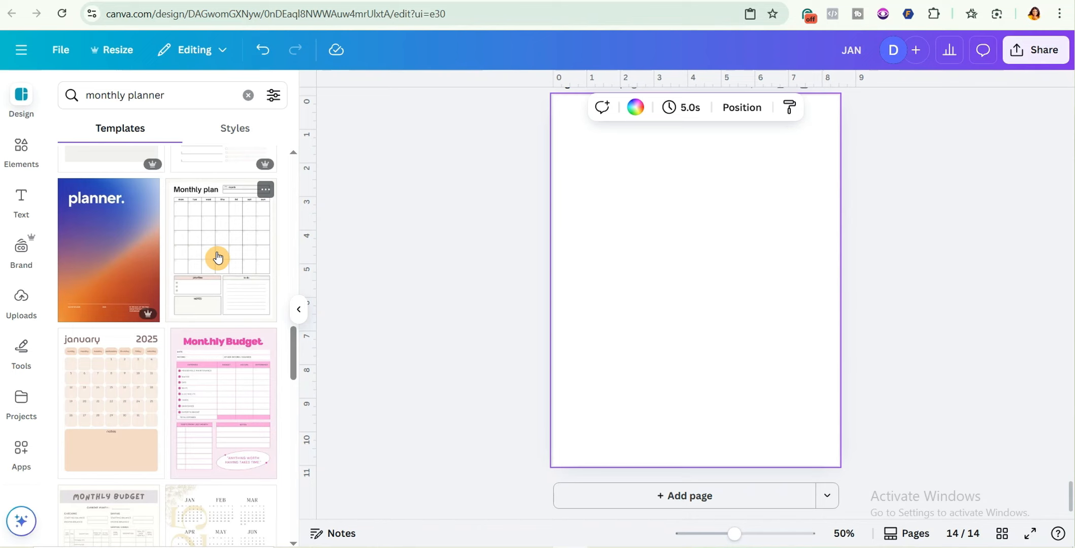
pyautogui.scroll(-10, 218, 258)
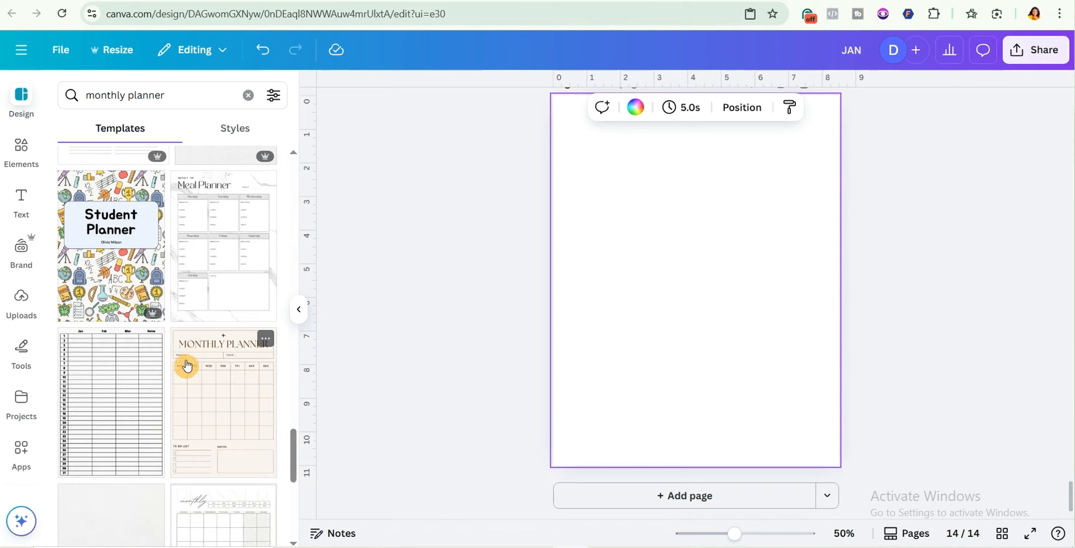
pyautogui.scroll(5, 192, 356)
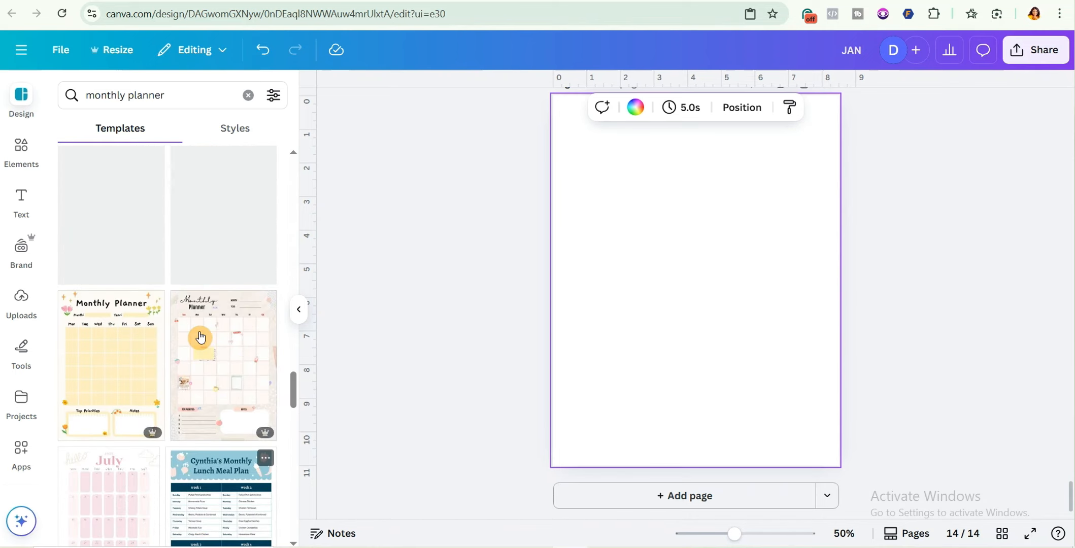
pyautogui.scroll(10, 201, 335)
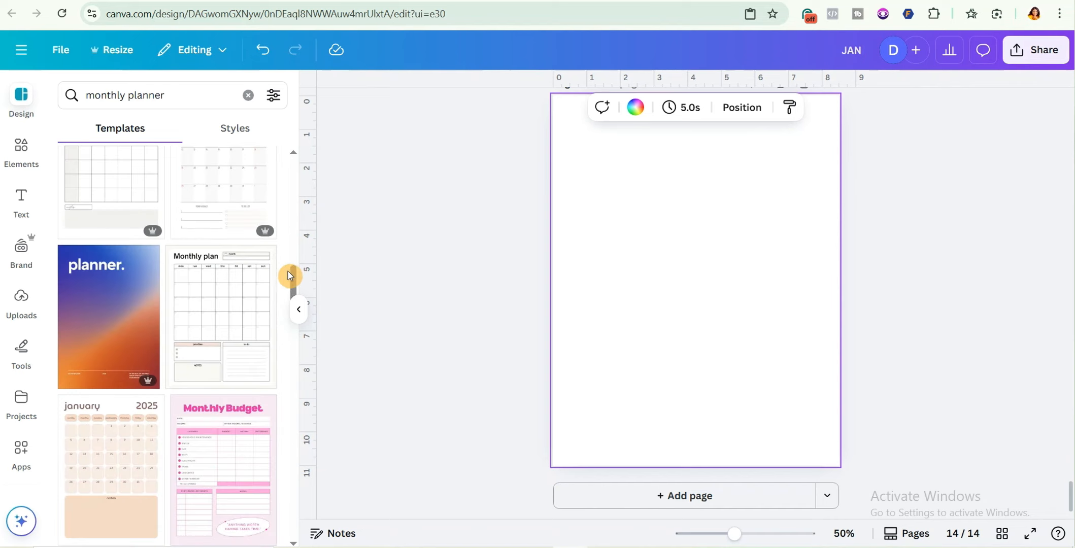
pyautogui.click(224, 312)
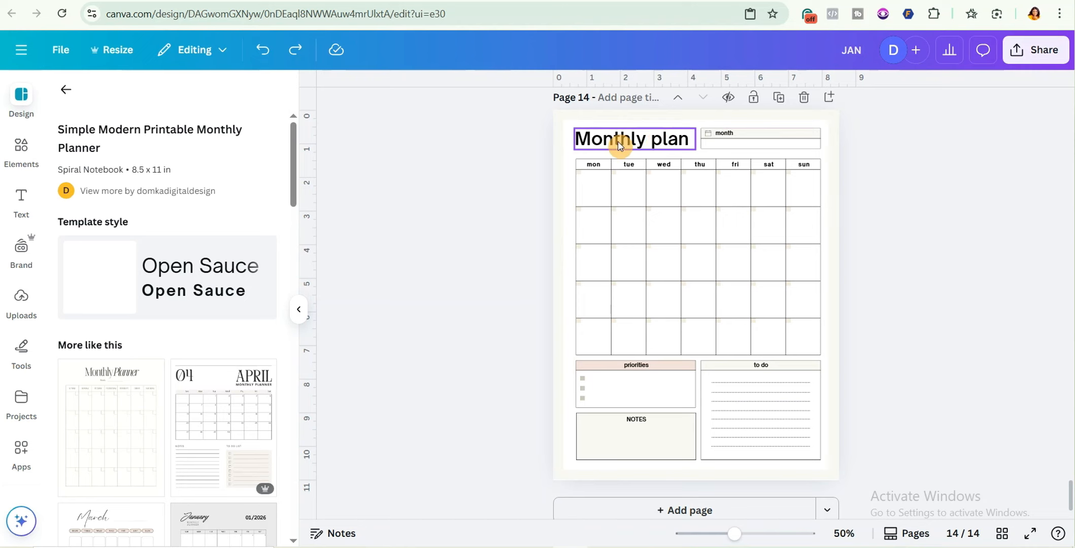
# Step: Replace the "Monthly plan" title on page 14 with "JAN"
pyautogui.click(672, 140)
pyautogui.click(673, 138)
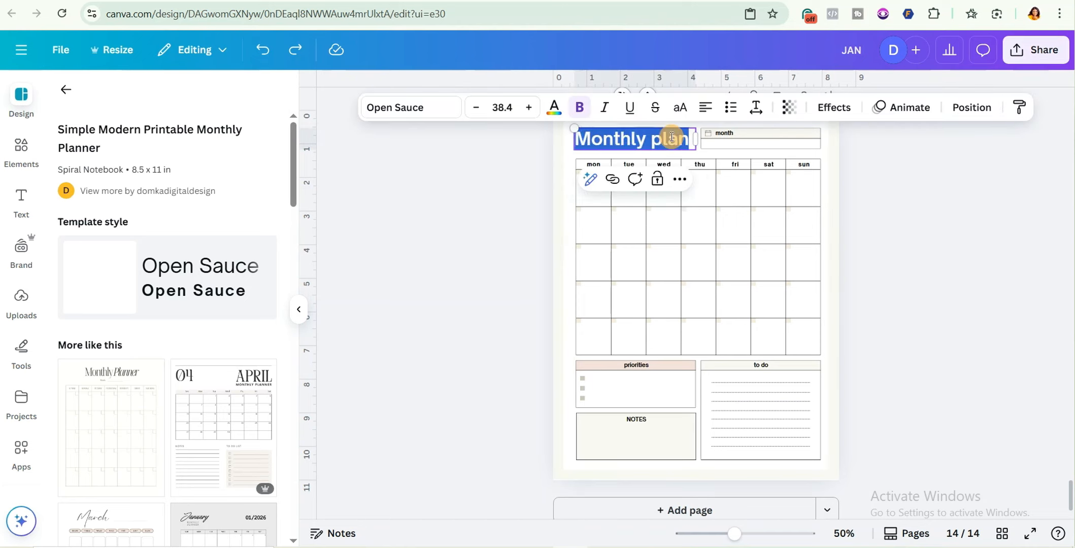
pyautogui.write('JAN')
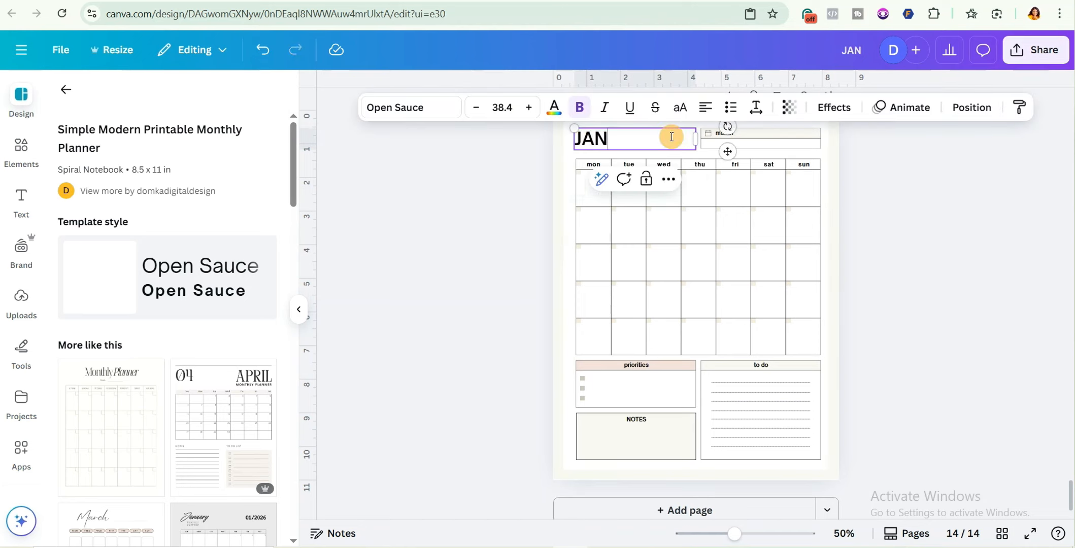
pyautogui.click(831, 149)
# Step: Replace the "month" label in the box beside the JAN title with "Year"
pyautogui.click(740, 135)
pyautogui.click(736, 134)
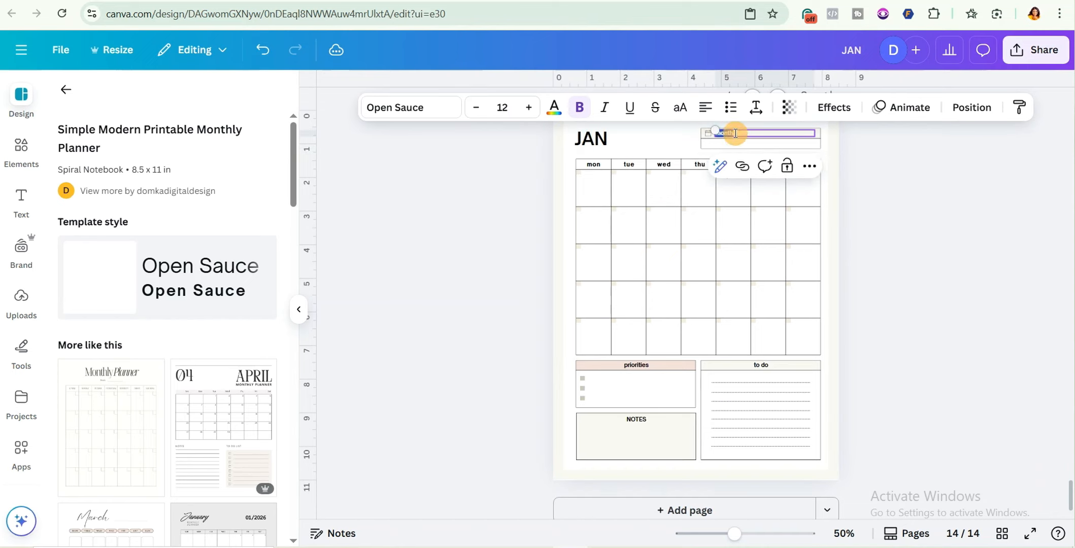
pyautogui.press('BackSpace')
pyautogui.write('Year')
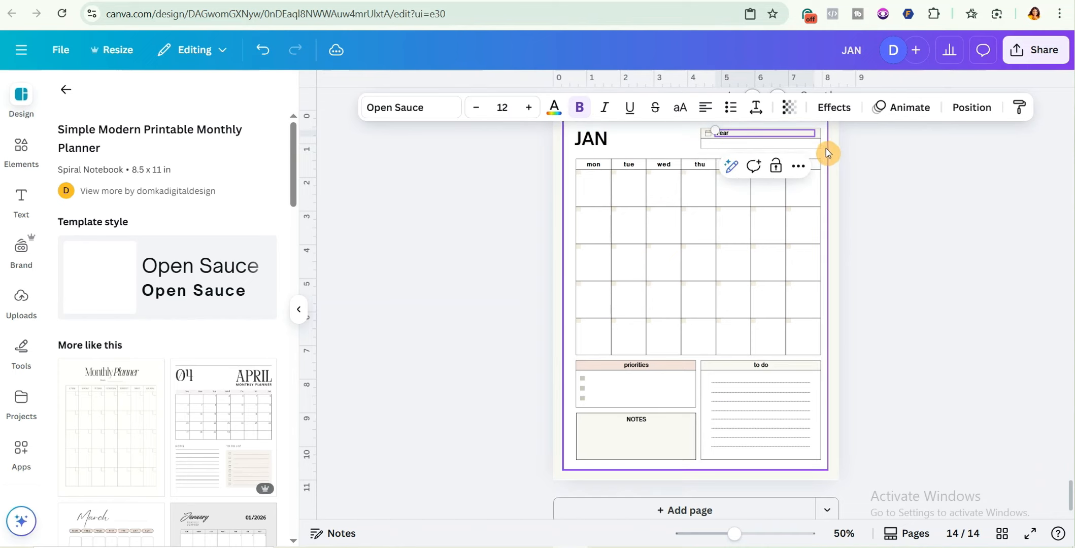
pyautogui.click(828, 148)
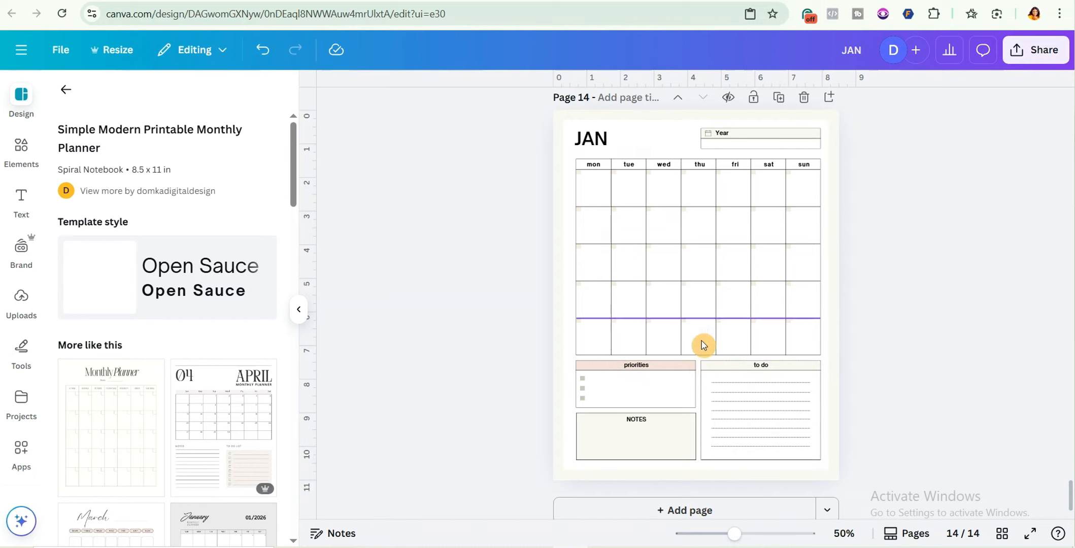
# Step: Set the font of the "JAN" title to Glacial Indifference Bold
pyautogui.click(642, 368)
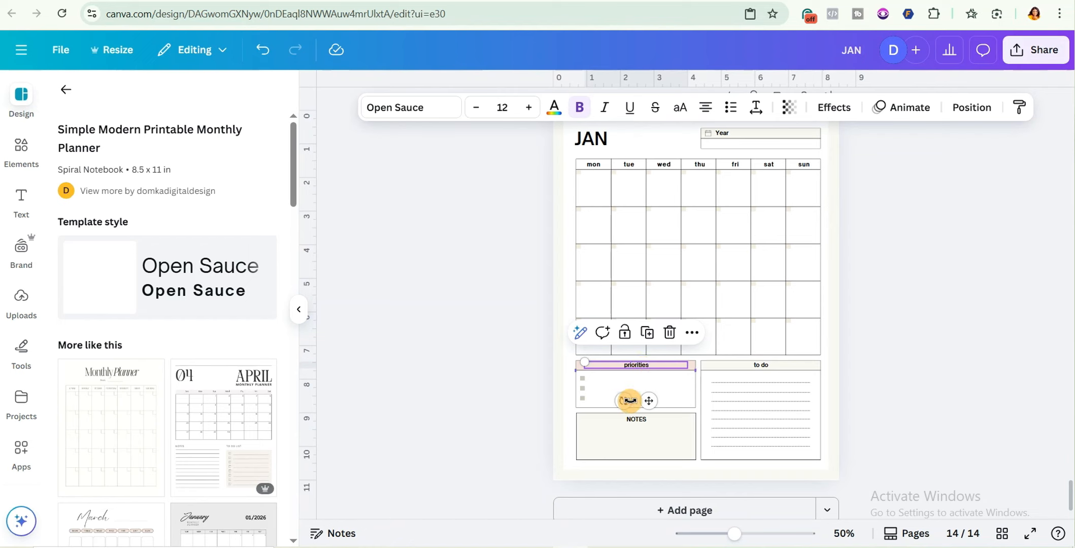
pyautogui.click(604, 147)
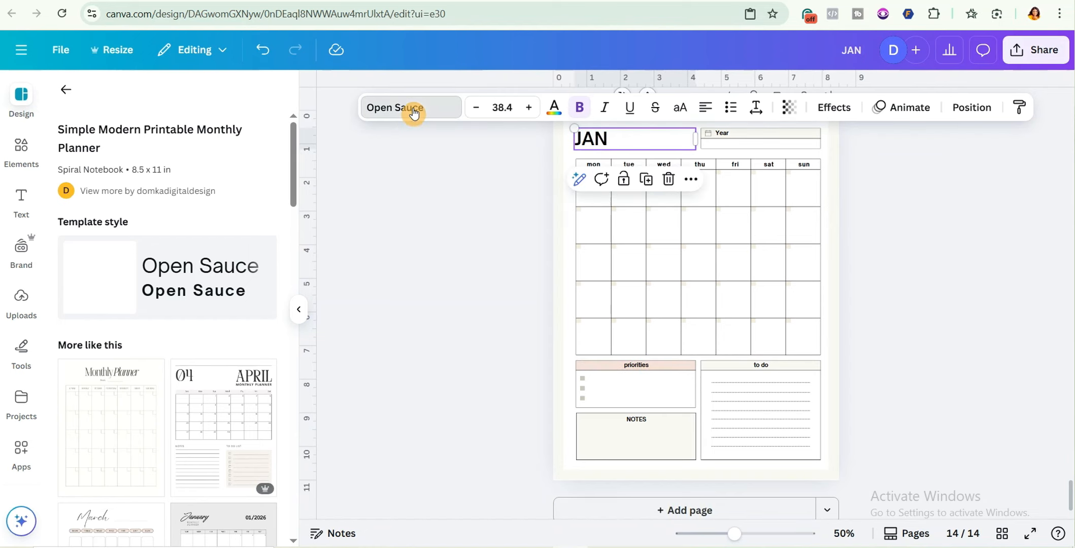
pyautogui.click(409, 108)
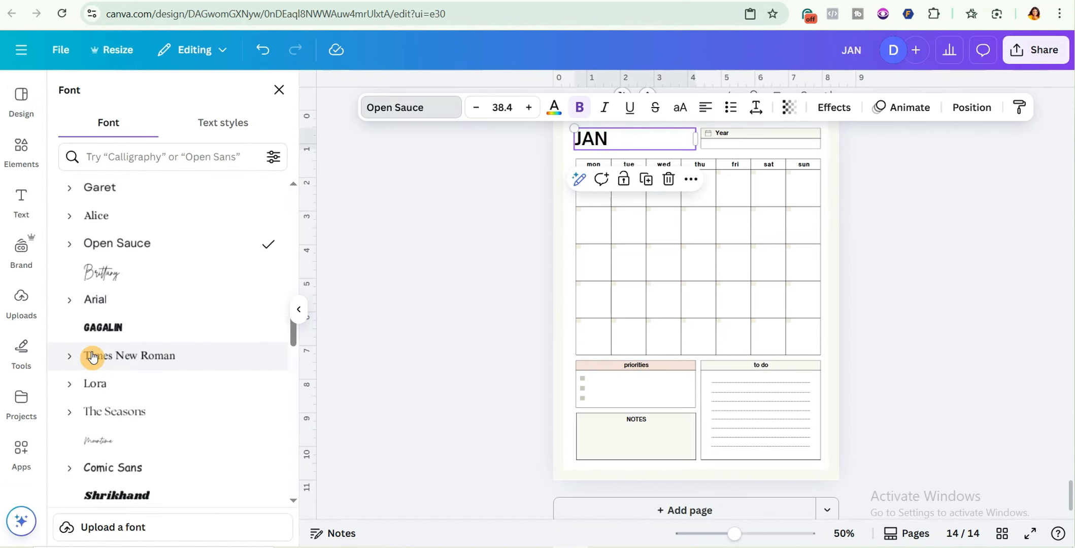
pyautogui.scroll(2, 169, 313)
pyautogui.scroll(3, 170, 314)
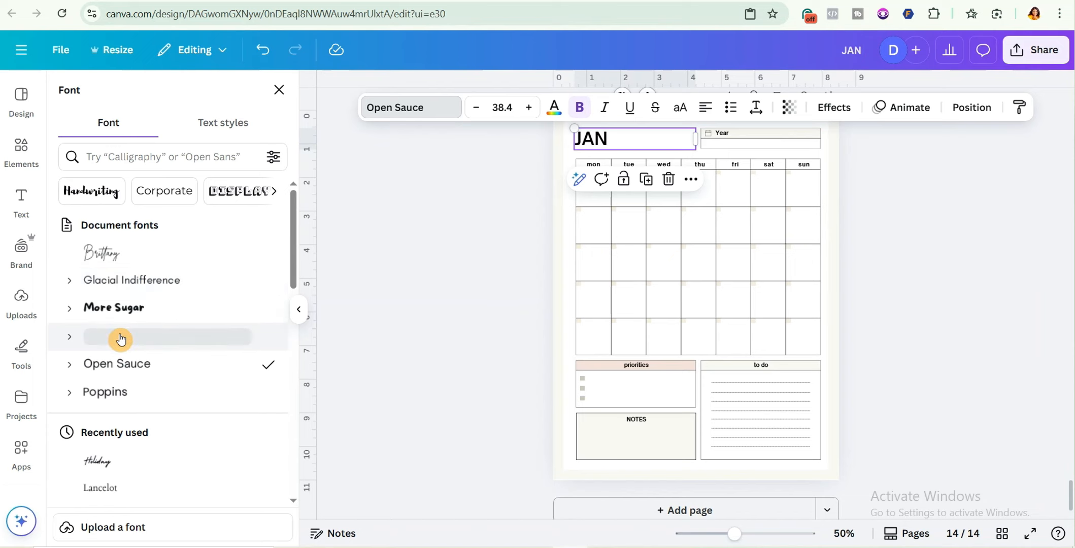
# Step: Set the "priorities" and "to do" headings below the calendar grid to Glacial Indifference Bold
pyautogui.click(609, 365)
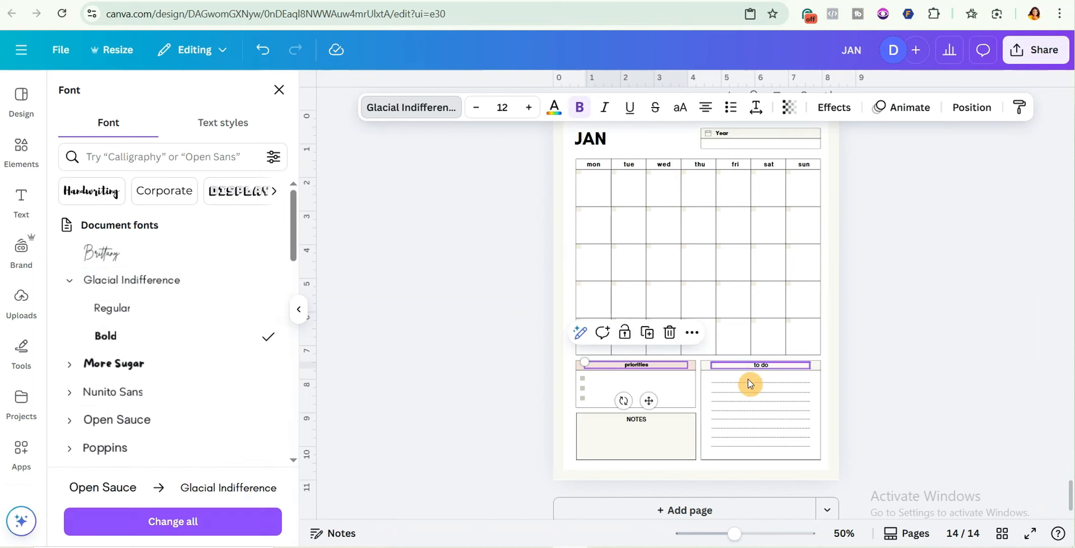
pyautogui.click(756, 366)
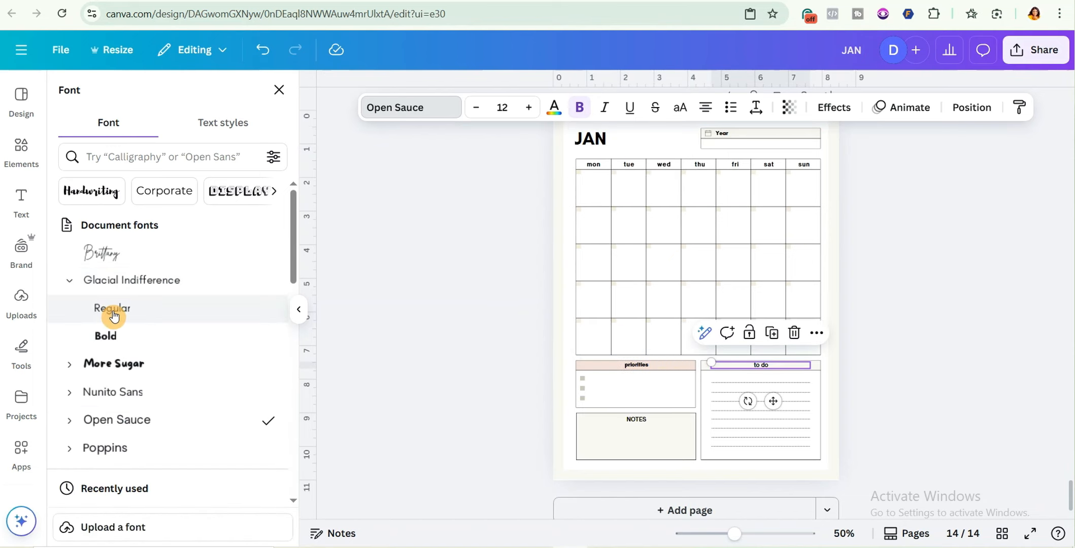
pyautogui.click(106, 335)
pyautogui.click(569, 254)
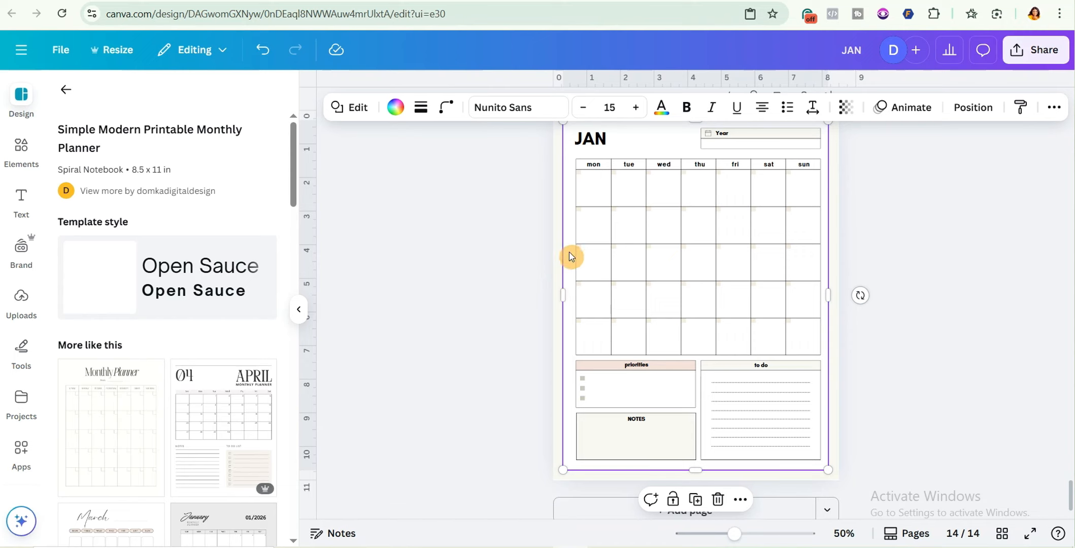
# Step: Delete the white background rectangle behind the JAN calendar layout on page 14
pyautogui.moveTo(570, 257)
pyautogui.mouseDown()
pyautogui.moveTo(537, 257)
pyautogui.moveTo(627, 265)
pyautogui.moveTo(567, 263)
pyautogui.mouseUp()
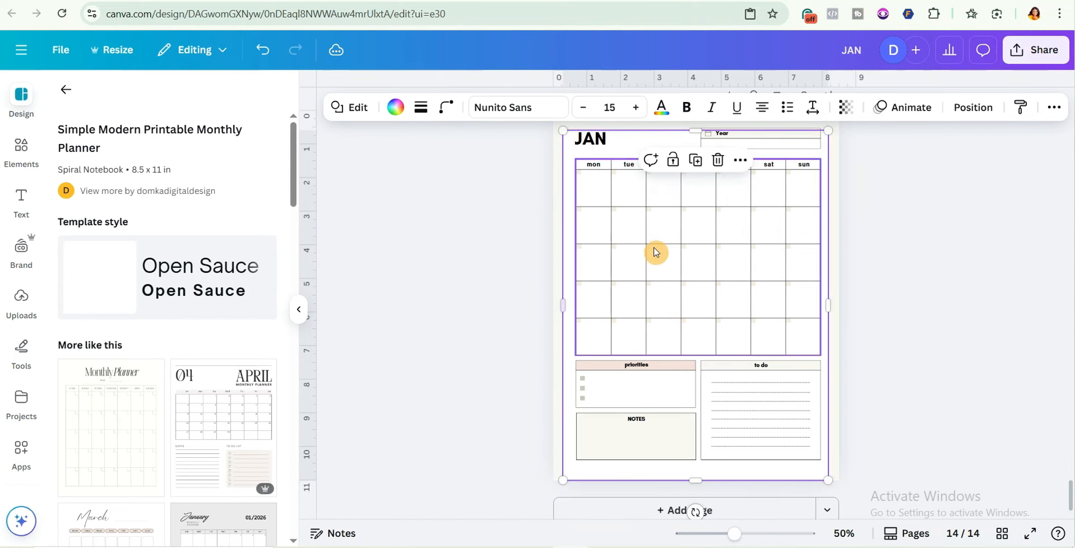
pyautogui.click(713, 163)
pyautogui.click(571, 121)
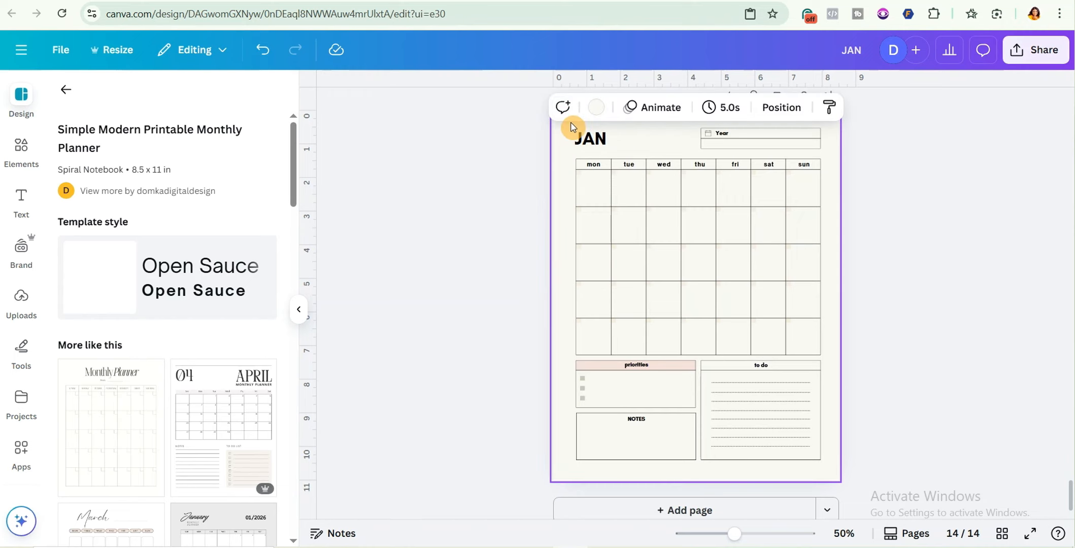
pyautogui.scroll(2, 881, 180)
pyautogui.scroll(-2, 881, 181)
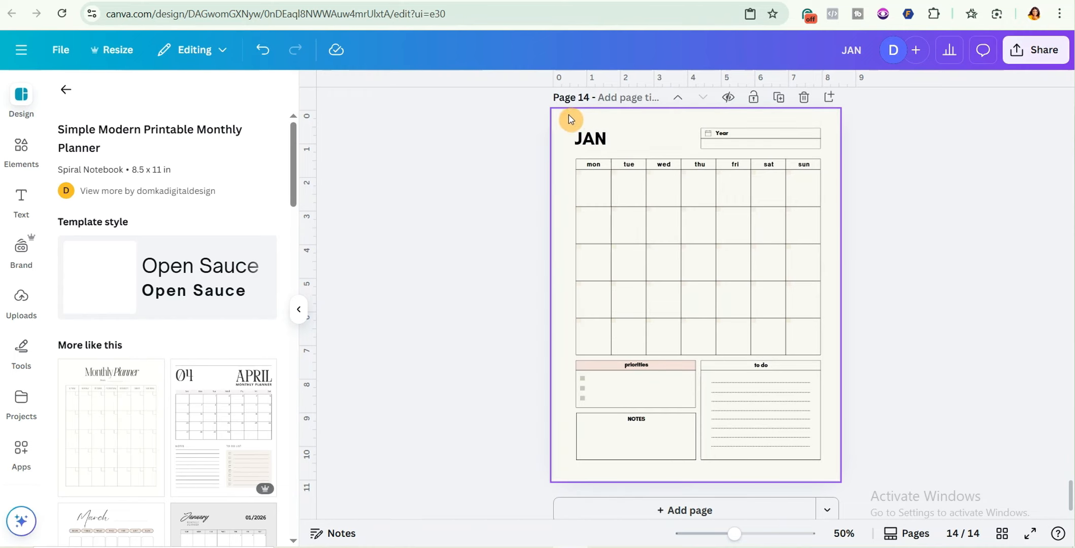
# Step: Copy all the calendar layout elements on page 14 for use on page 2, the JAN notebook page
pyautogui.moveTo(561, 117); pyautogui.dragTo(847, 476)
pyautogui.scroll(15, 933, 400)
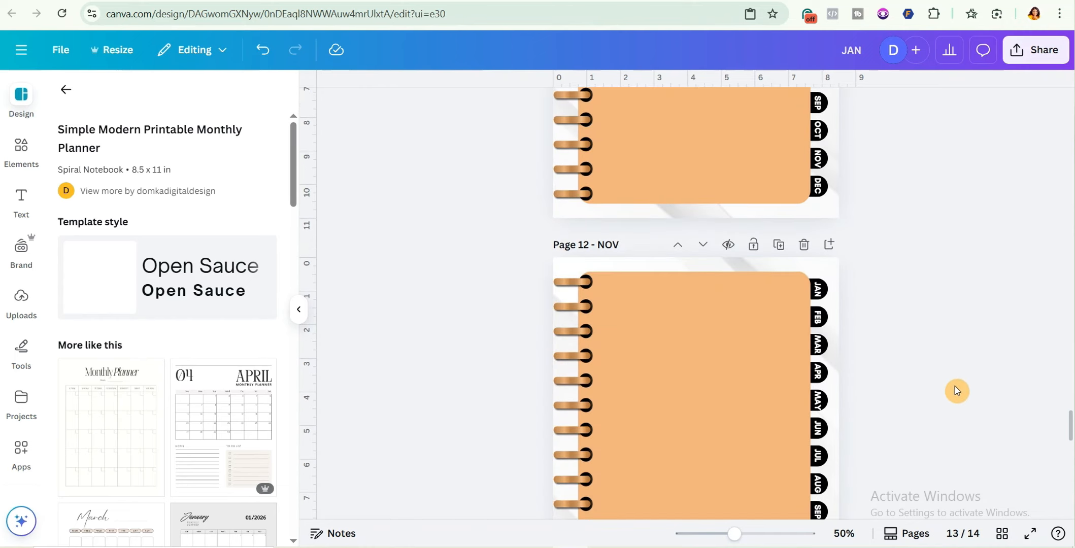
pyautogui.moveTo(1070, 432); pyautogui.dragTo(1071, 152)
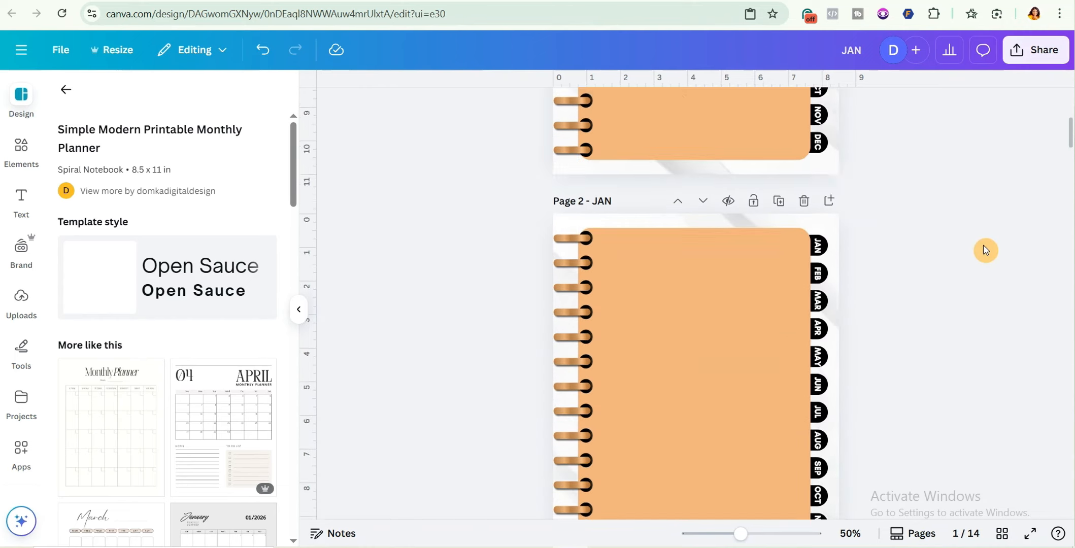
pyautogui.scroll(2, 768, 194)
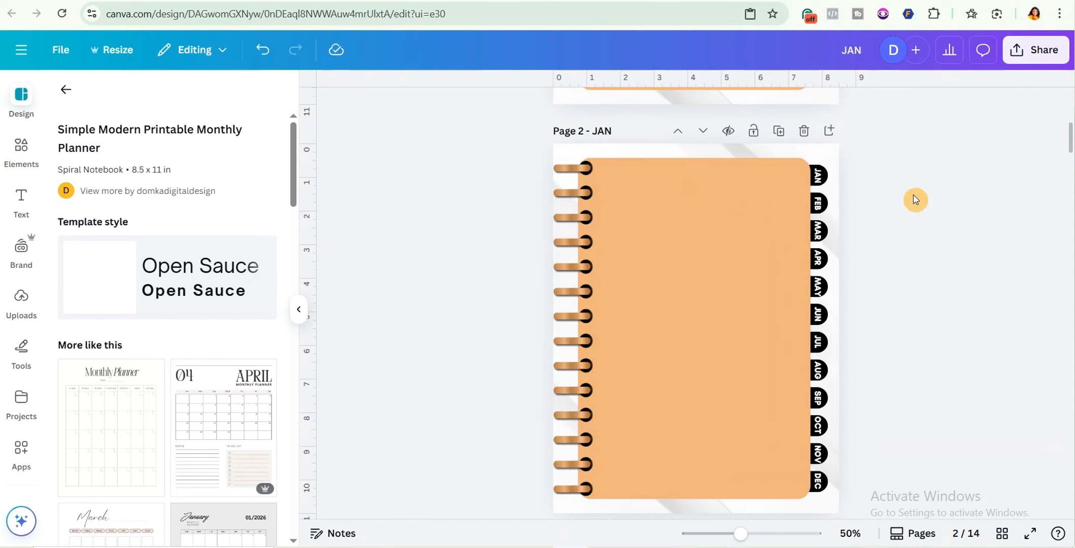
# Step: Change the orange notebook page shape on page 2 to white
pyautogui.click(677, 184)
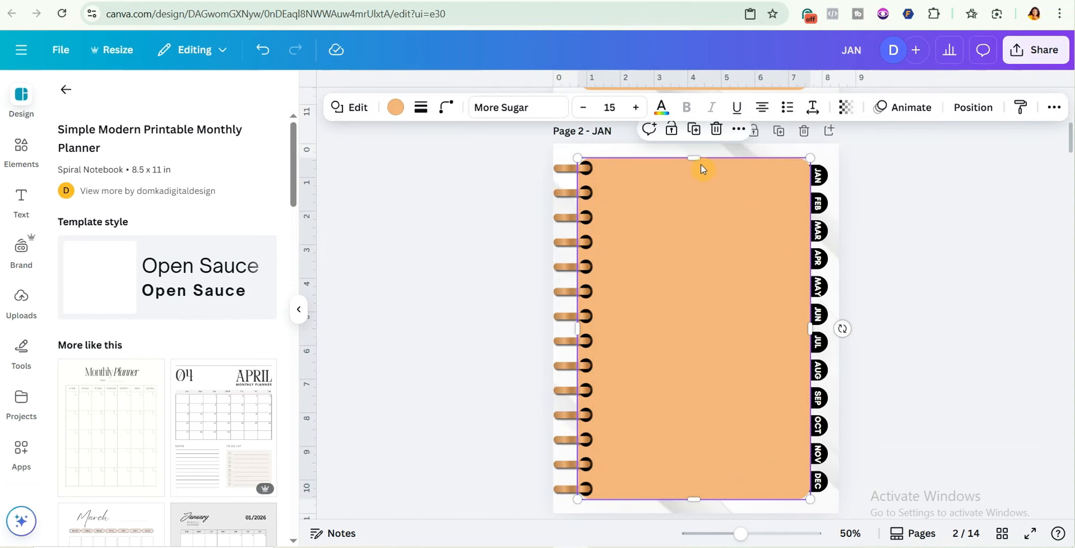
pyautogui.click(919, 245)
pyautogui.click(716, 236)
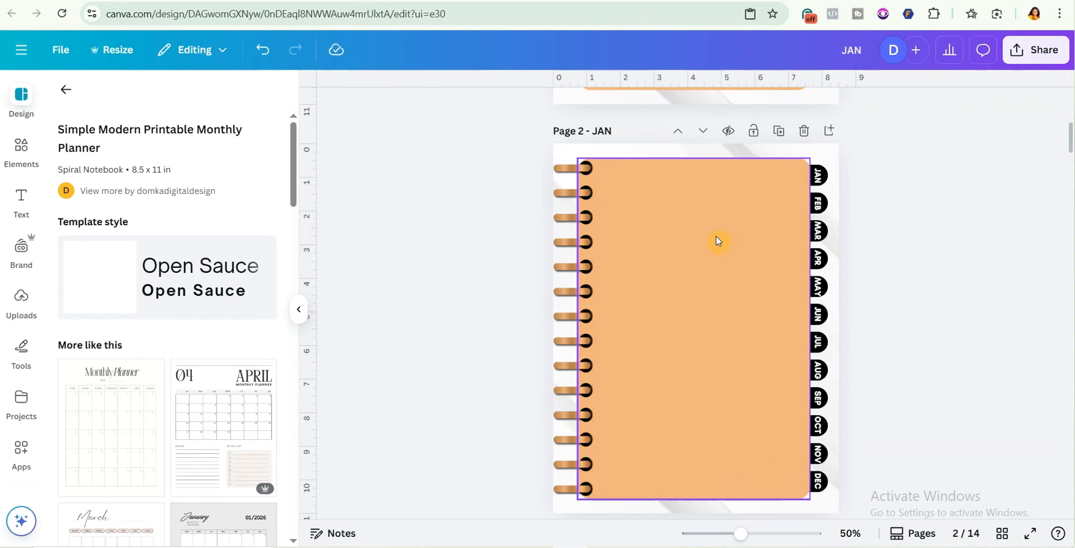
pyautogui.click(953, 235)
pyautogui.click(737, 266)
pyautogui.click(397, 109)
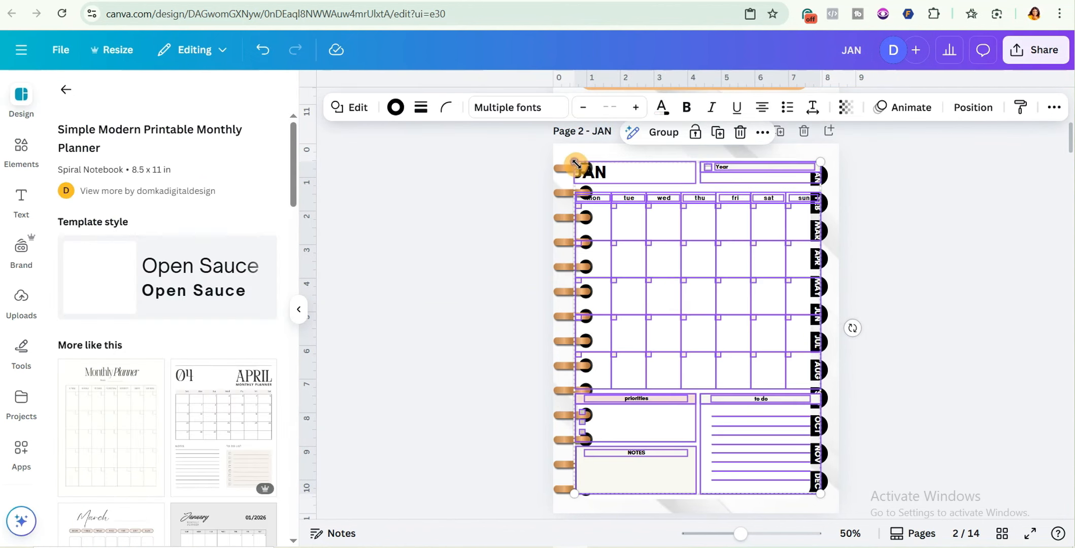
# Step: Paste the calendar layout on page 2, scaled to fit between the spiral rings and month tabs, and group its elements
pyautogui.moveTo(574, 163); pyautogui.dragTo(622, 196)
pyautogui.moveTo(684, 262); pyautogui.dragTo(674, 234)
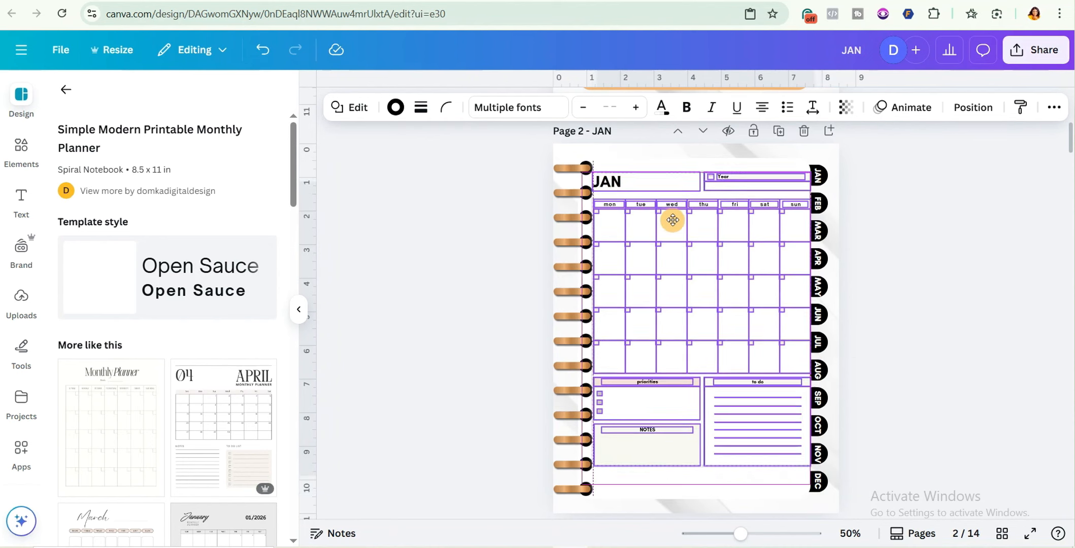
pyautogui.moveTo(598, 175); pyautogui.dragTo(599, 186)
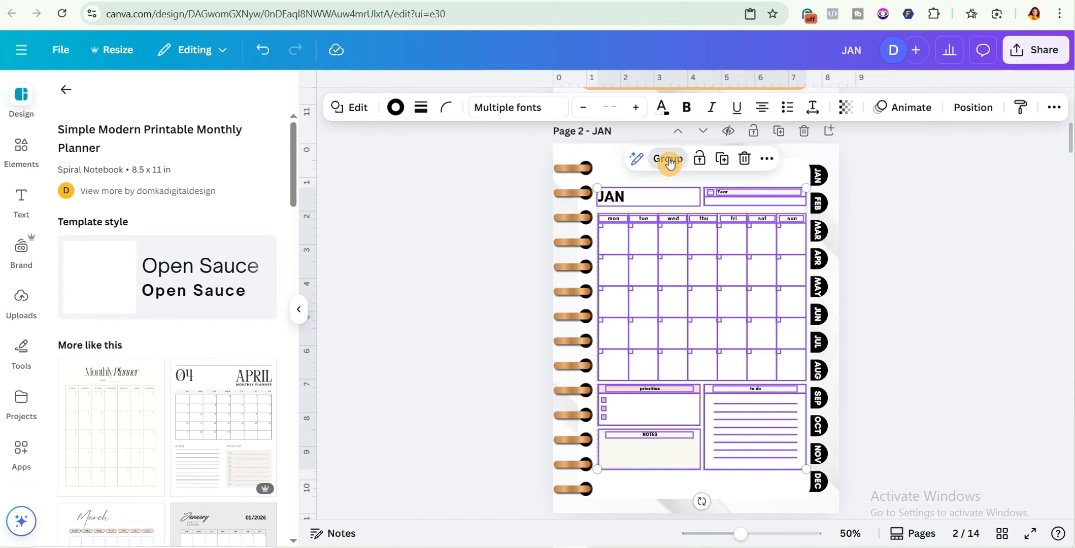
pyautogui.click(677, 279)
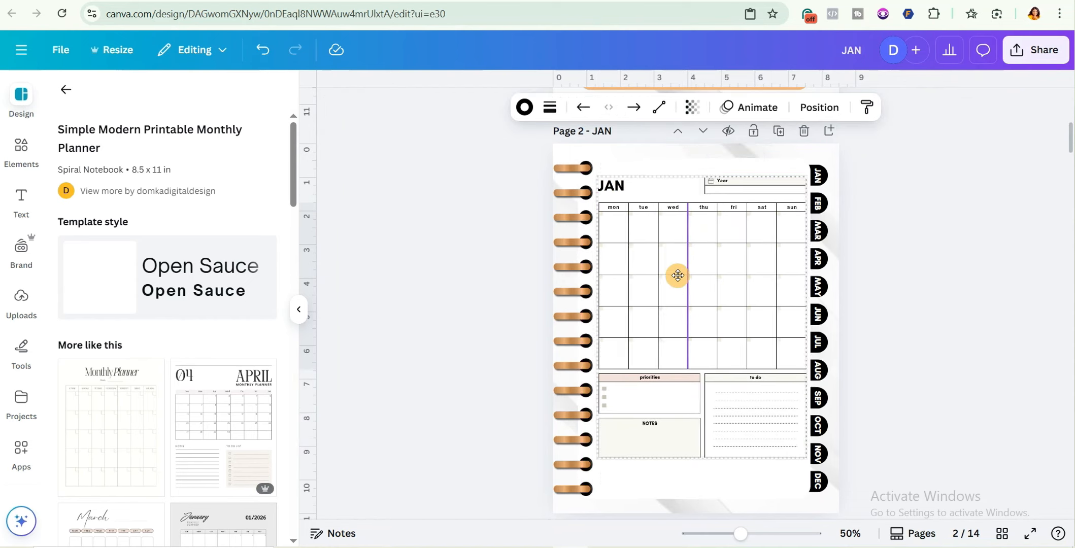
pyautogui.click(868, 269)
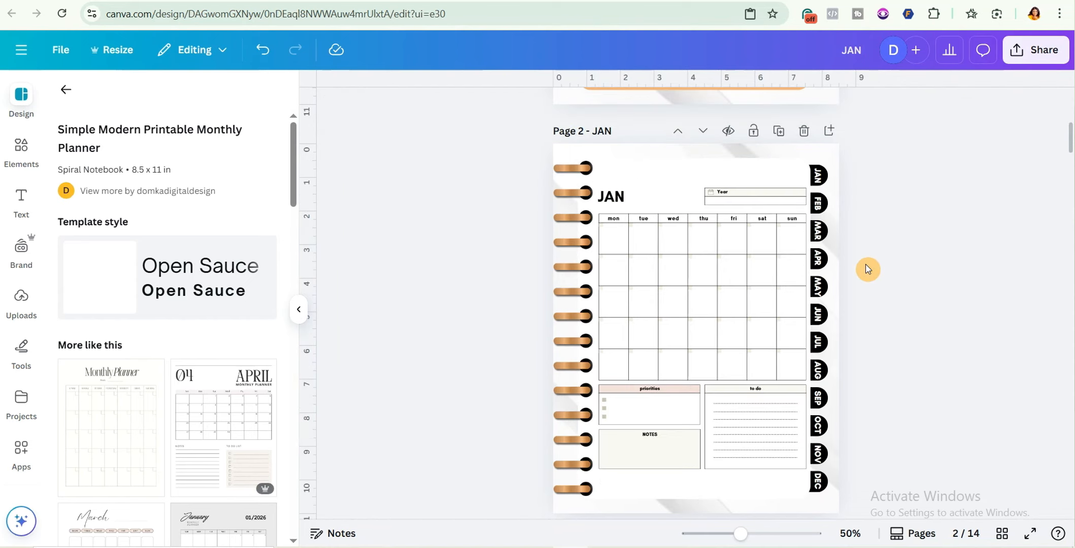
pyautogui.click(687, 269)
pyautogui.click(897, 261)
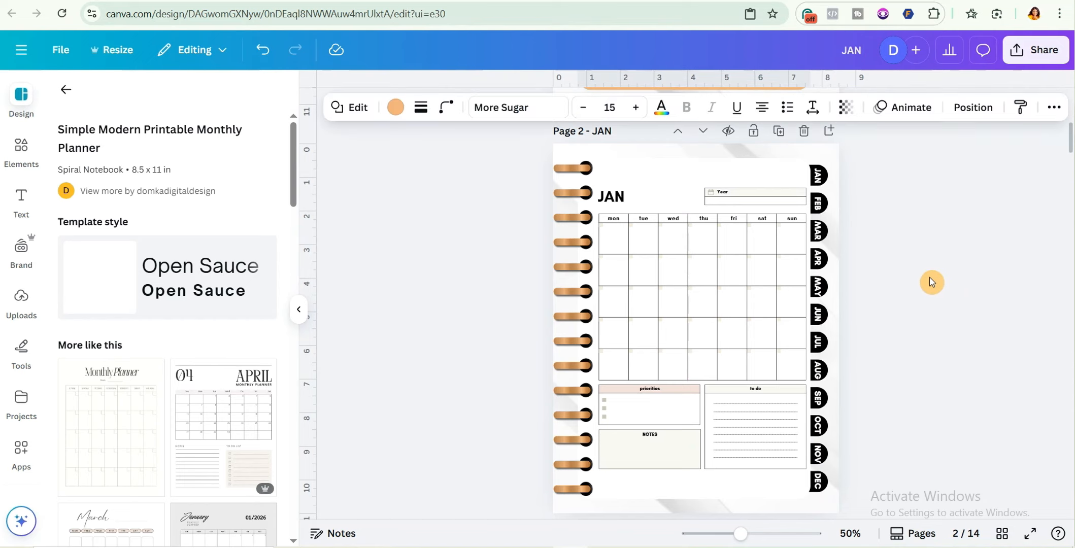
# Step: Recolor the orange notebook page on page 3 white and paste a copy of the grouped JAN calendar layout onto it
pyautogui.click(670, 314)
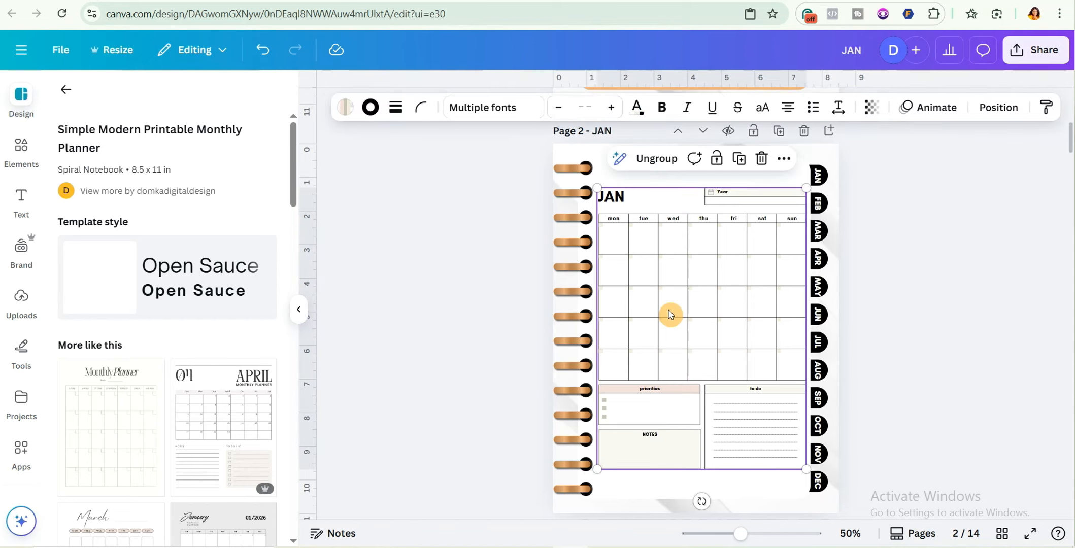
pyautogui.scroll(-3, 969, 354)
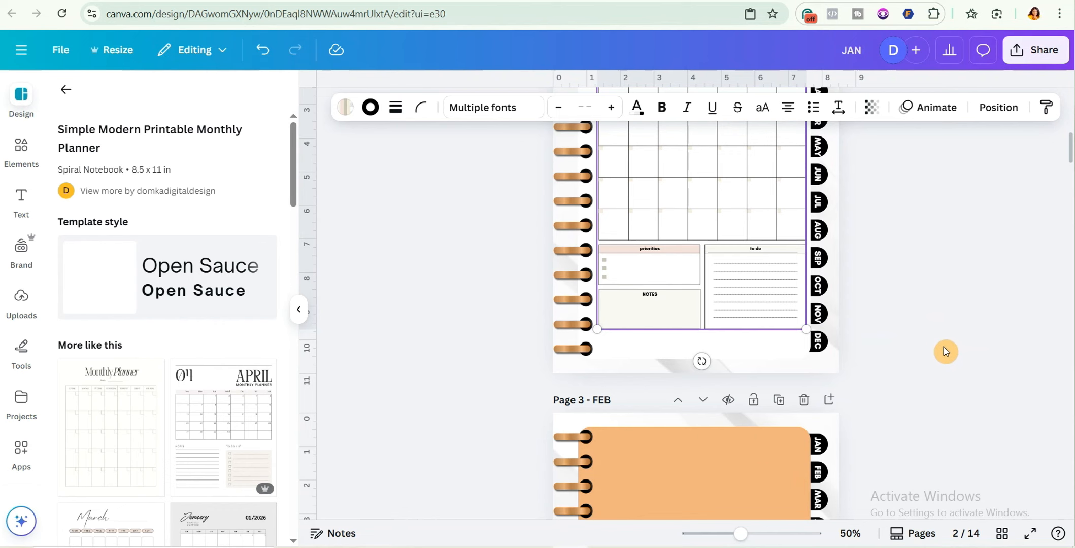
pyautogui.scroll(-5, 946, 351)
pyautogui.scroll(1, 770, 281)
pyautogui.click(752, 355)
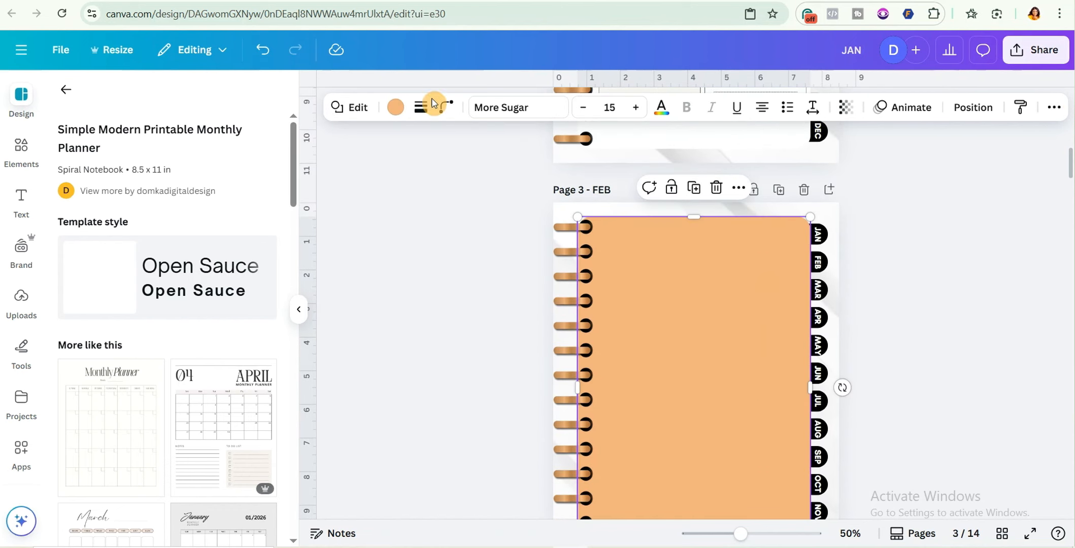
pyautogui.click(394, 107)
pyautogui.click(167, 225)
pyautogui.scroll(-1, 701, 250)
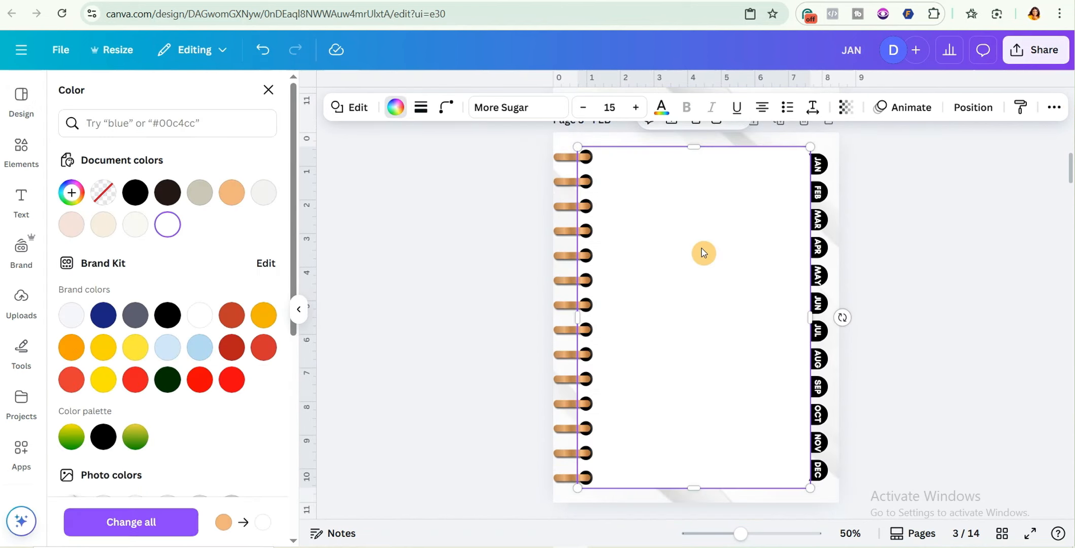
pyautogui.click(902, 242)
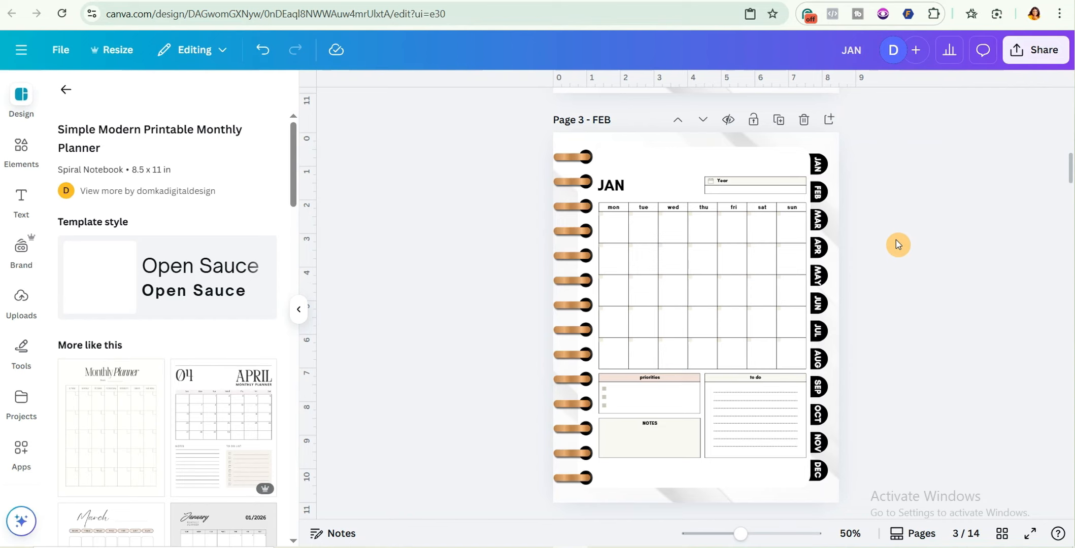
# Step: Retitle the pasted calendar layouts to match their pages, "FEB" on page 3 and "MAR" on page 4
pyautogui.scroll(-1, 898, 241)
pyautogui.hotkey('ctrl', 'z')
pyautogui.scroll(-10, 904, 278)
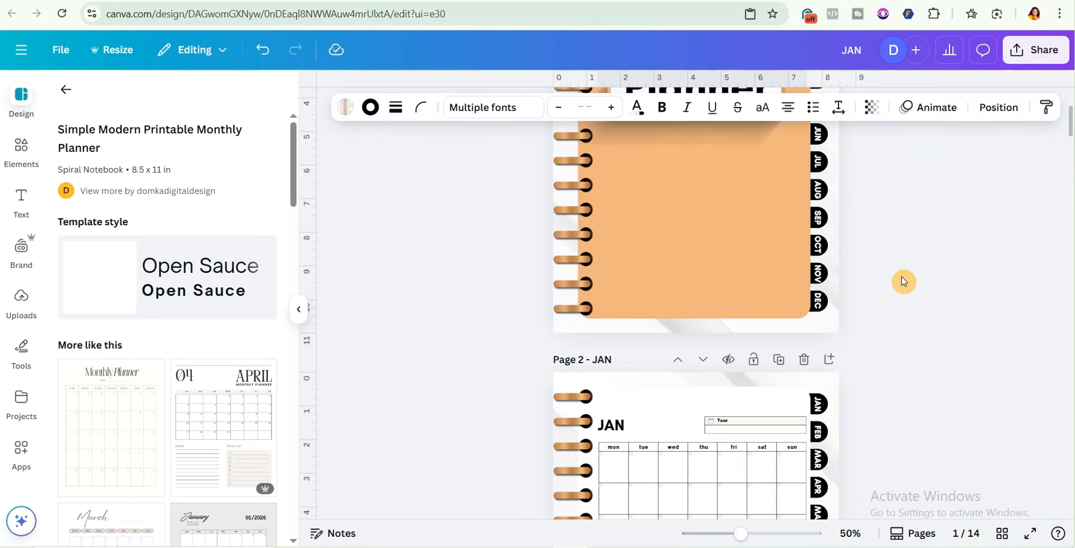
pyautogui.scroll(-4, 891, 284)
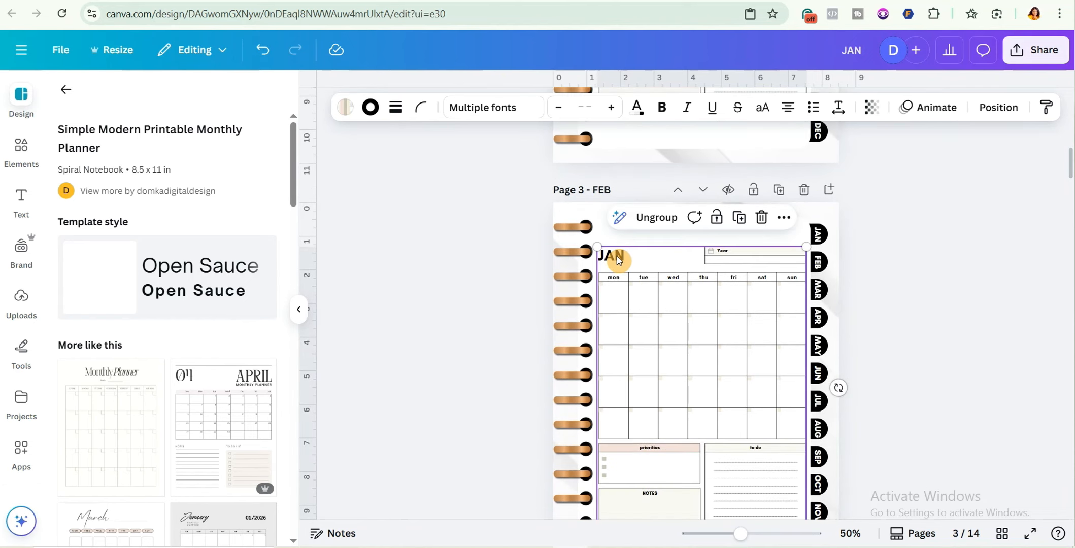
pyautogui.click(618, 259)
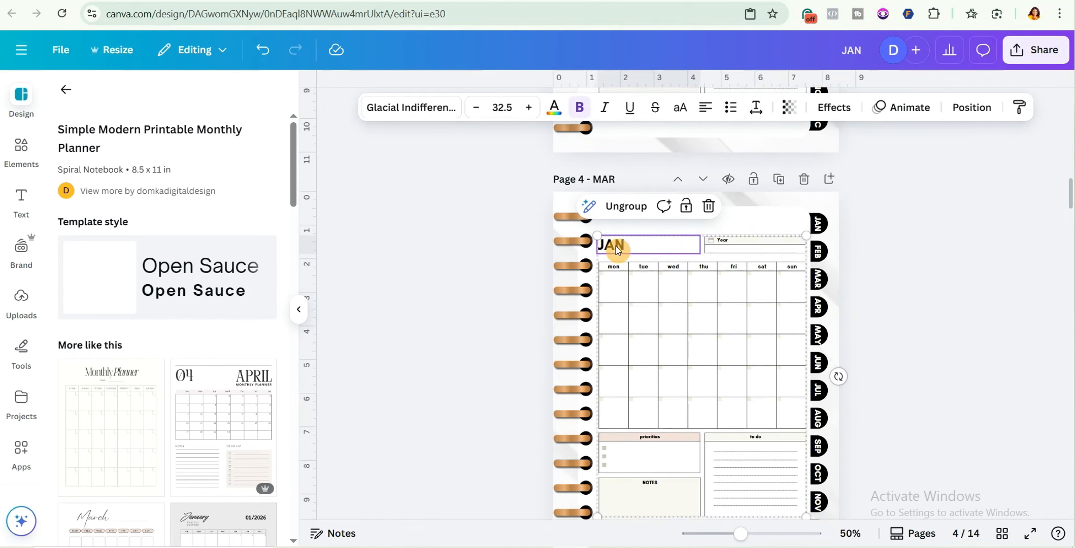
pyautogui.doubleClick(617, 248)
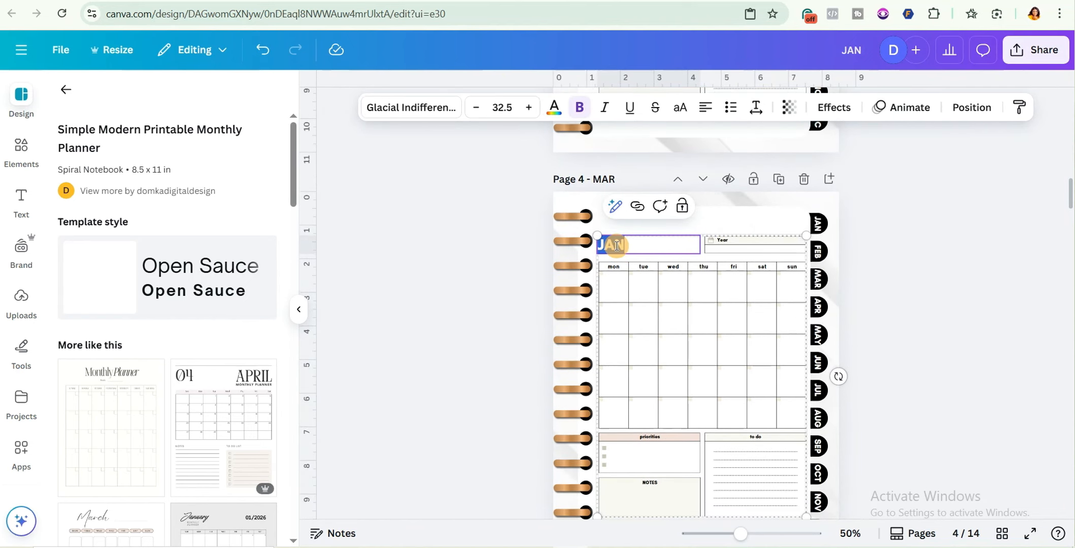
pyautogui.write('M')
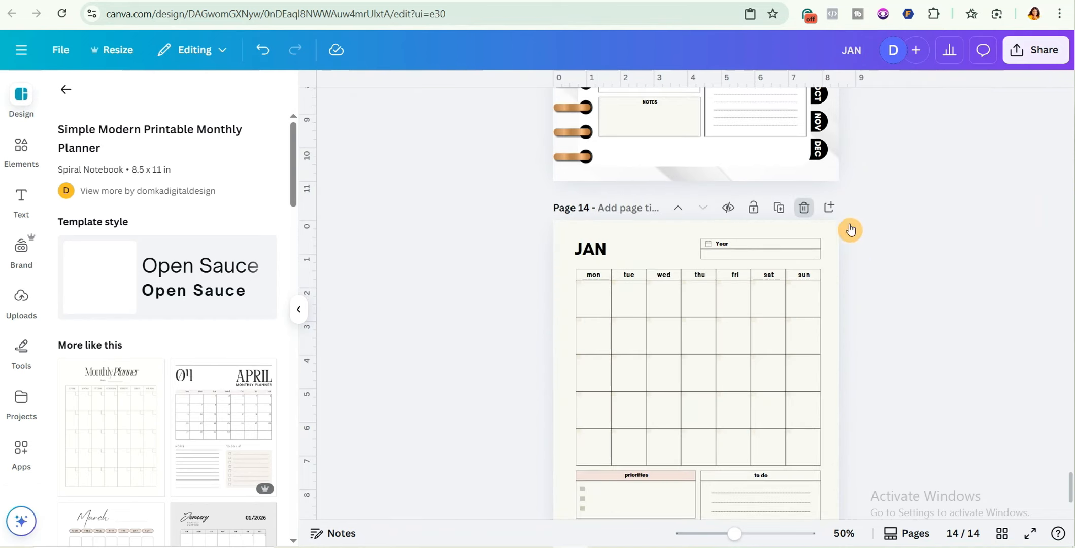
# Step: Delete page 14, which holds the leftover template calendar
pyautogui.click(804, 208)
pyautogui.scroll(1, 857, 259)
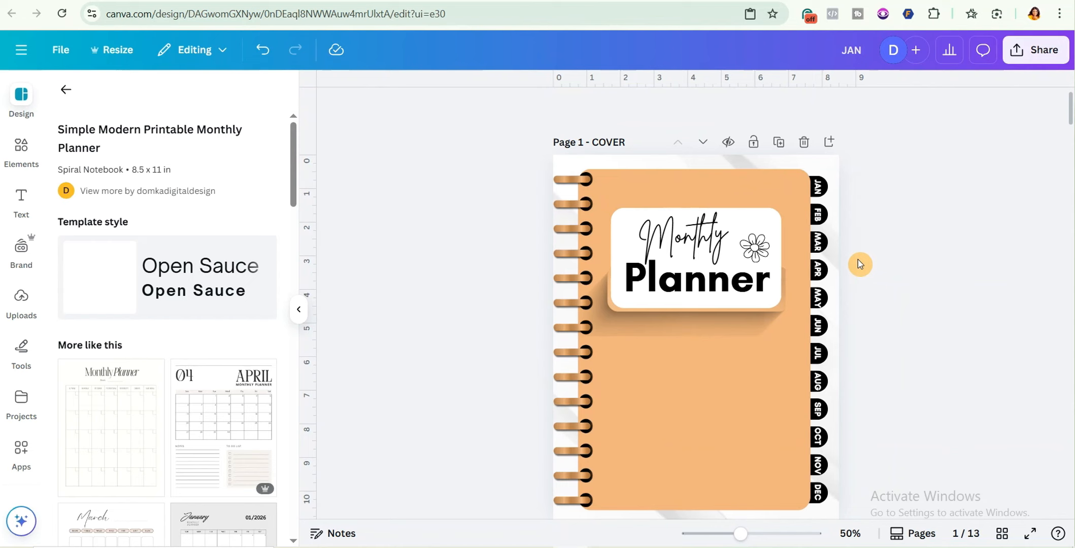
# Step: Review the monthly calendar pages for their layouts, titles and tabs
pyautogui.scroll(-6, 855, 300)
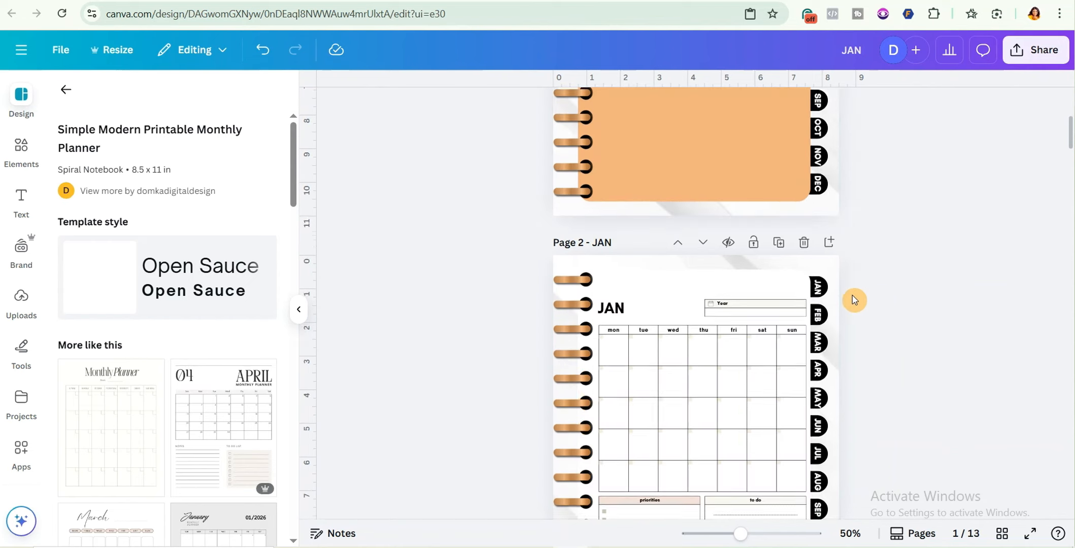
pyautogui.scroll(-9, 893, 331)
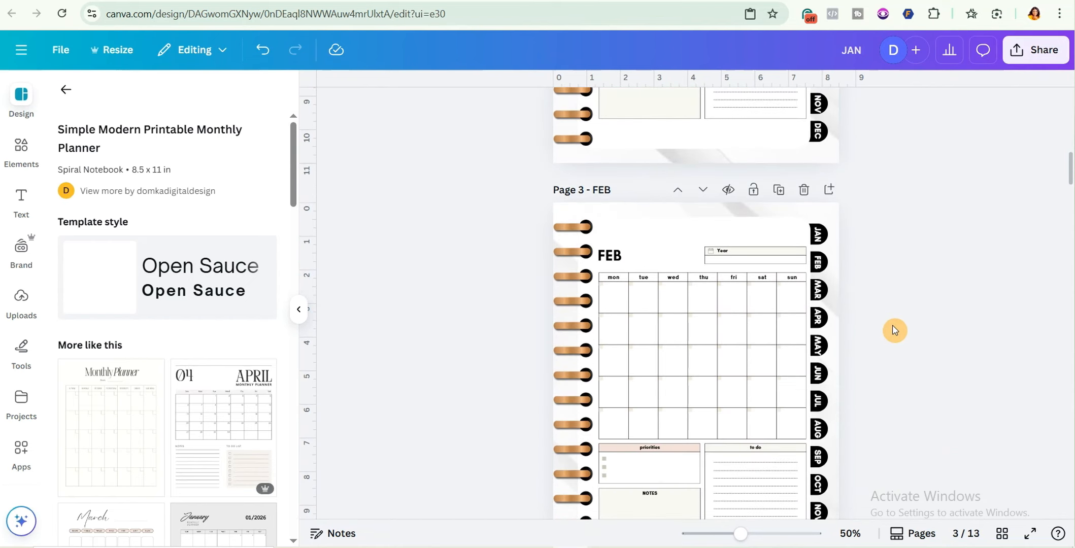
pyautogui.scroll(-20, 894, 330)
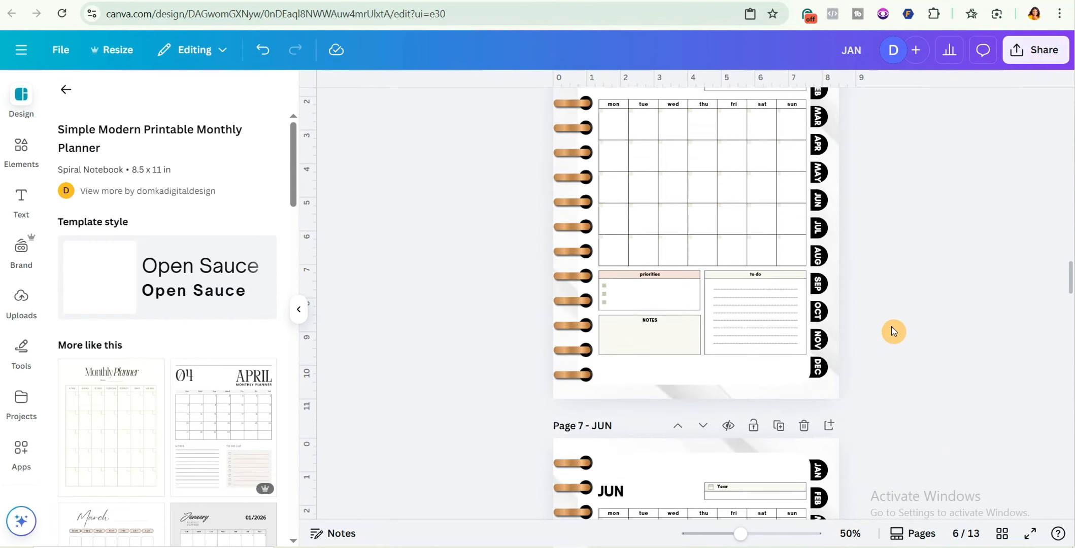
pyautogui.scroll(12, 893, 331)
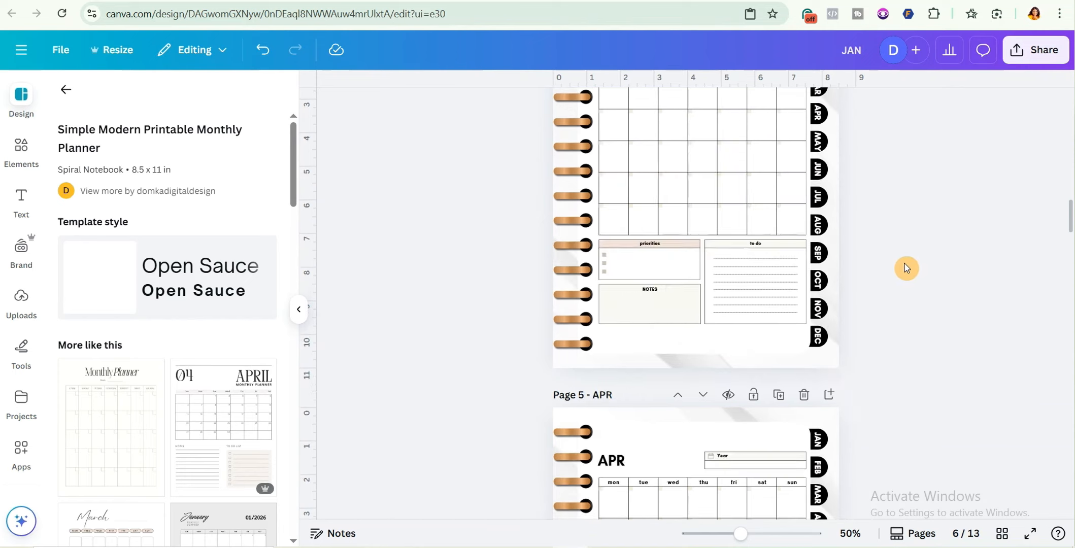
pyautogui.scroll(20, 907, 269)
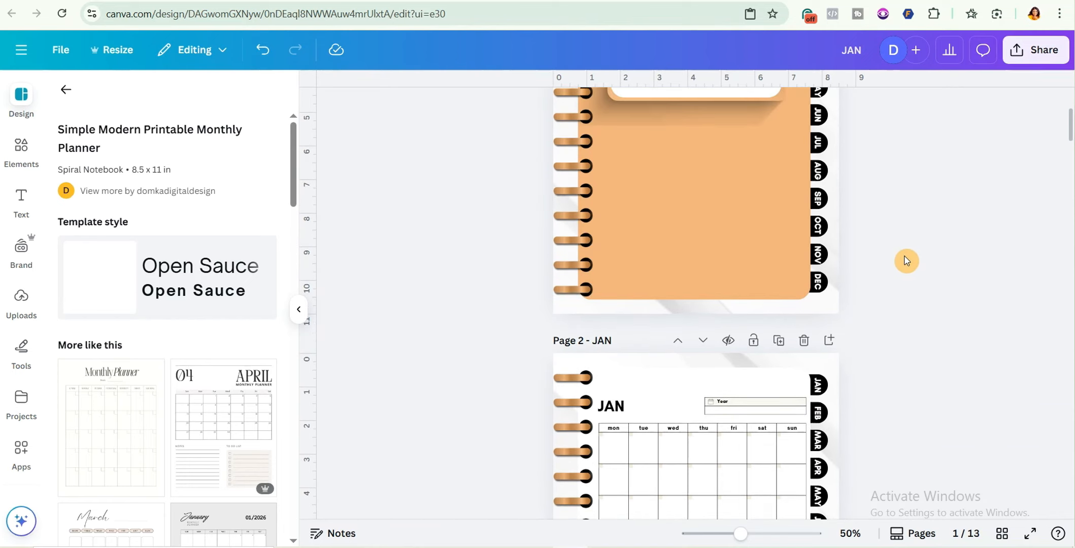
pyautogui.scroll(-3, 894, 269)
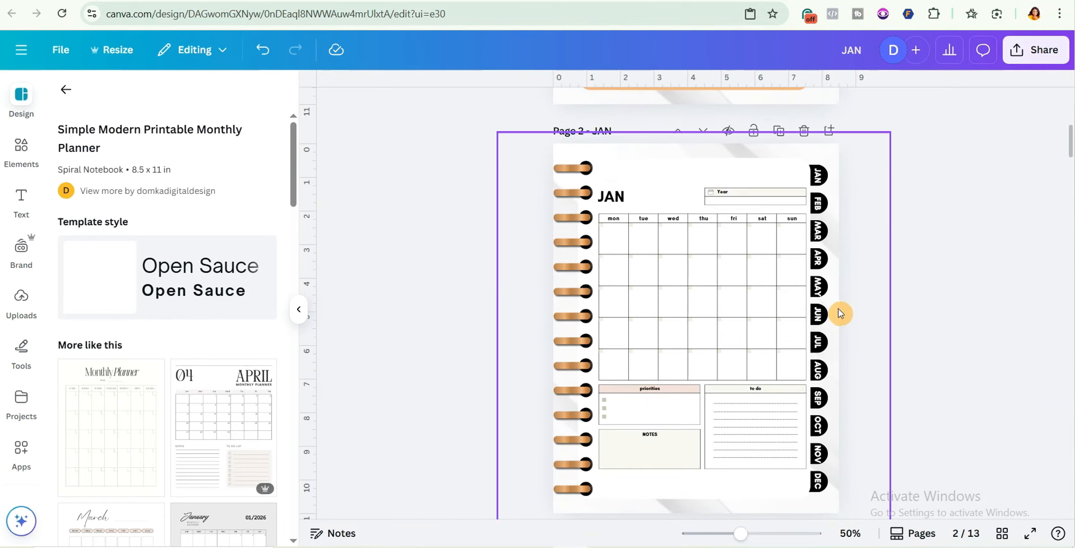
pyautogui.scroll(-4, 875, 283)
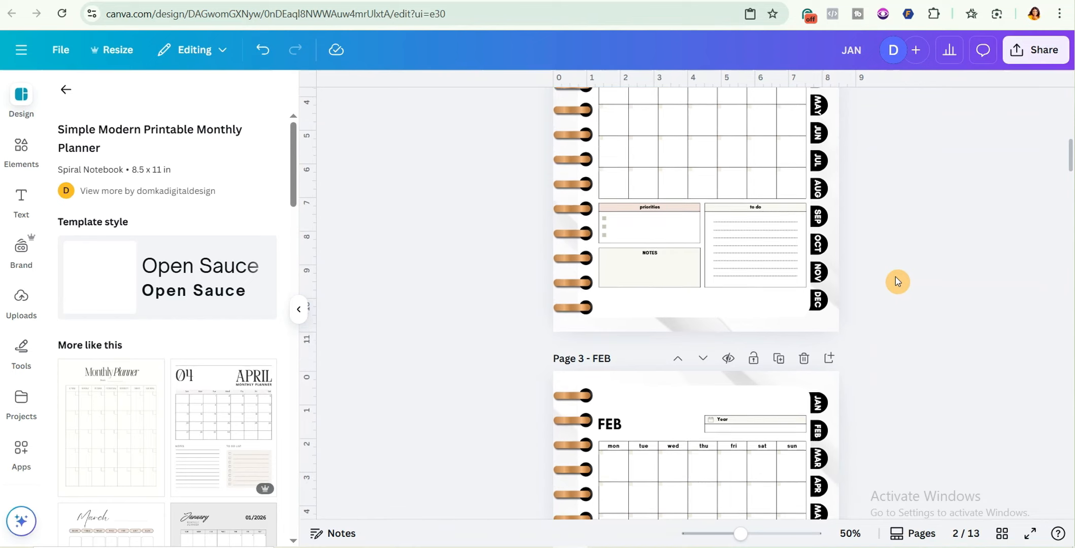
pyautogui.scroll(4, 897, 281)
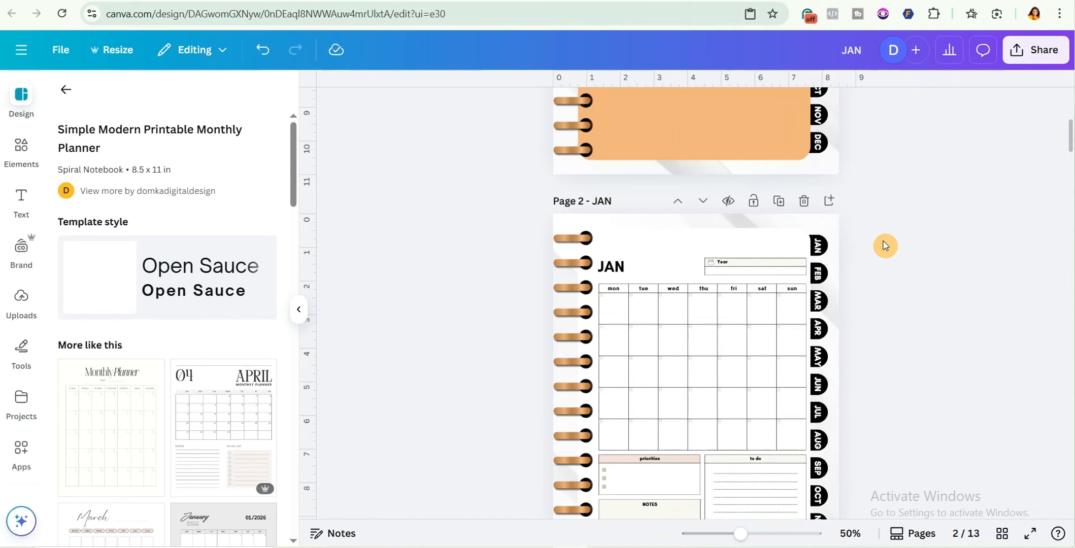
# Step: Add a blank page after the JAN page and search the design templates for "Notes"
pyautogui.click(830, 201)
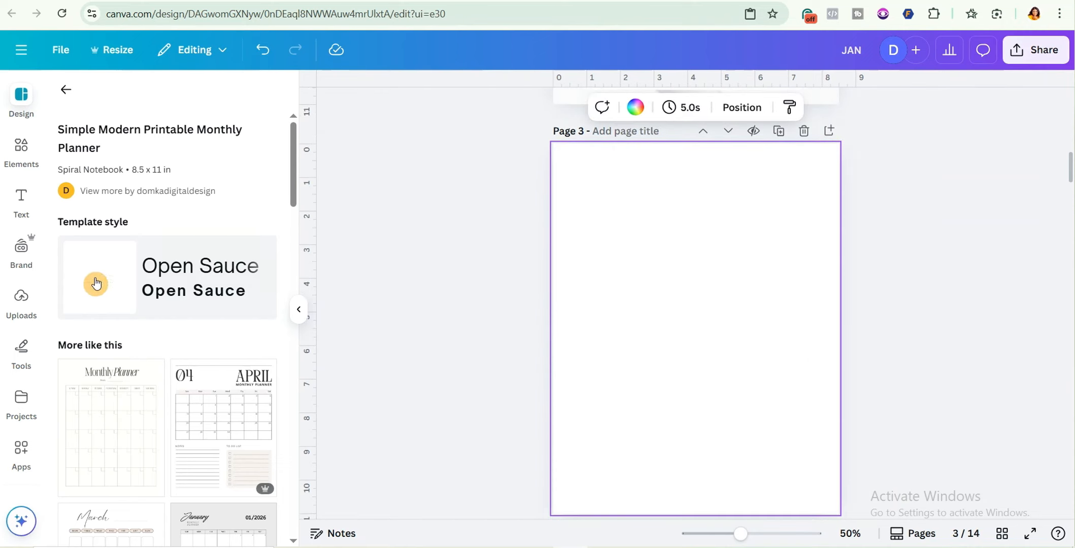
pyautogui.click(15, 103)
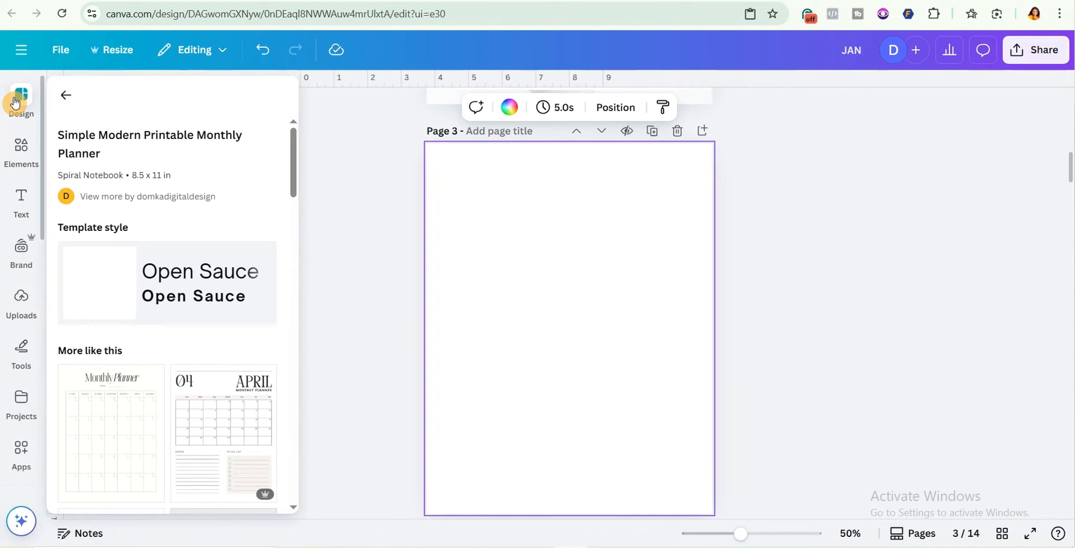
pyautogui.click(66, 96)
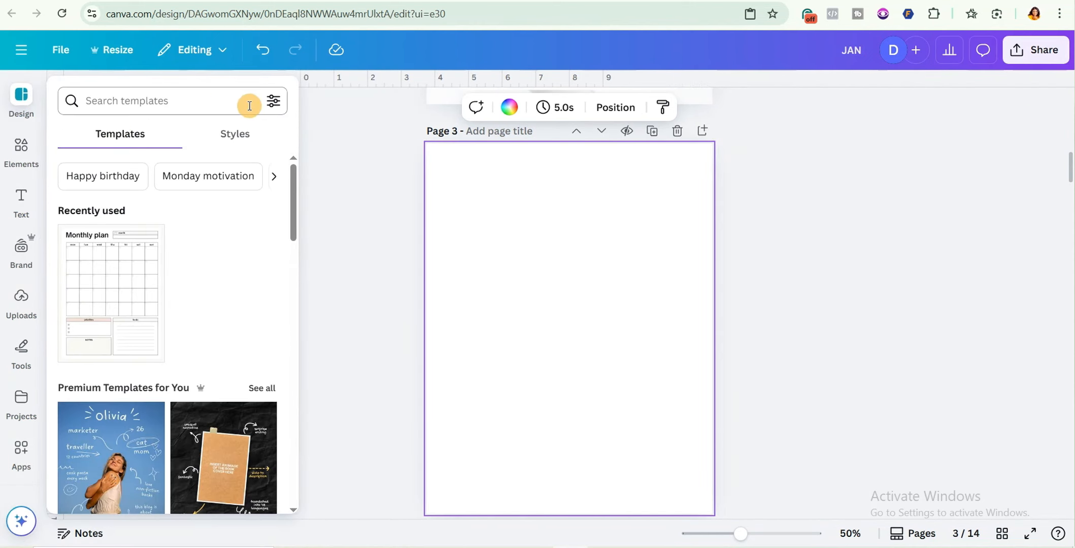
pyautogui.click(199, 99)
pyautogui.write('Notes')
pyautogui.press('Return')
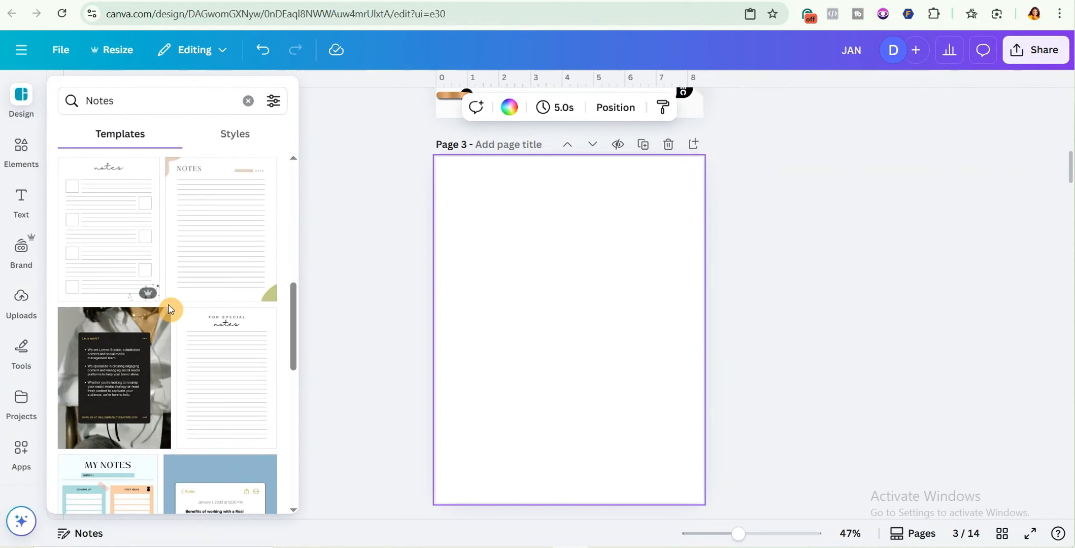
# Step: Apply the lined "For special notes" template to the blank page 3
pyautogui.scroll(-5, 200, 264)
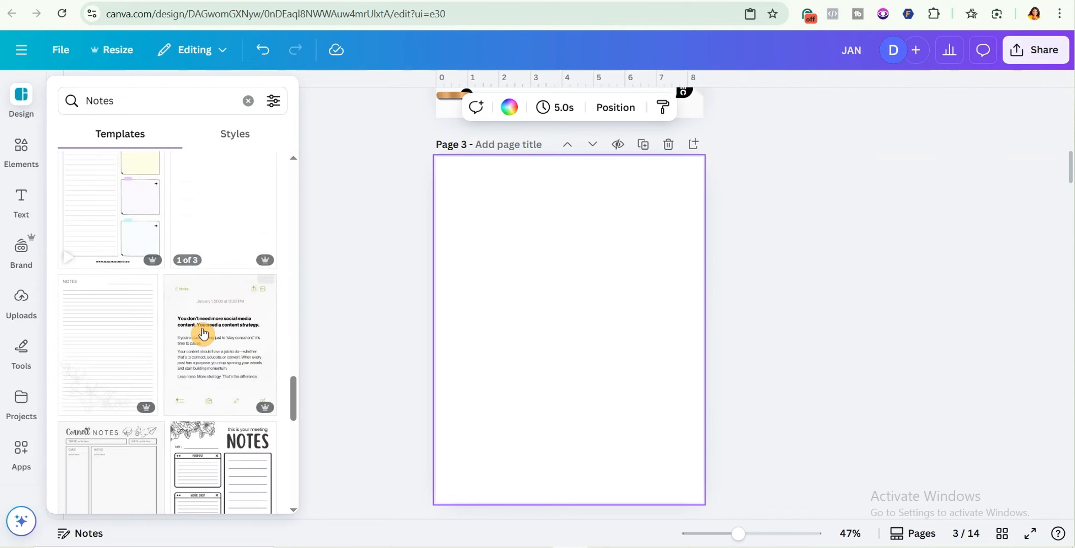
pyautogui.scroll(-5, 140, 393)
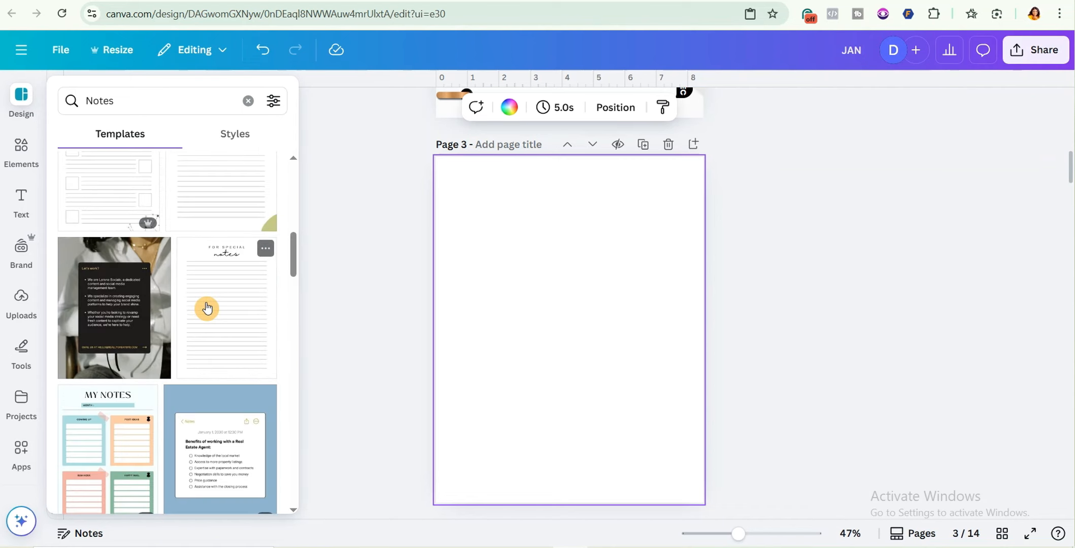
pyautogui.click(207, 309)
pyautogui.click(548, 170)
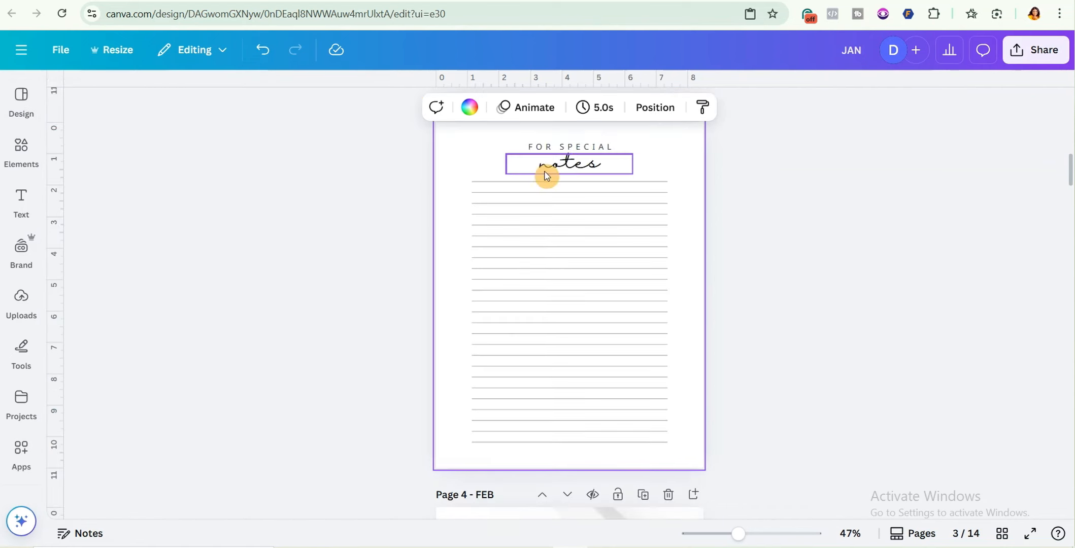
pyautogui.scroll(2, 675, 173)
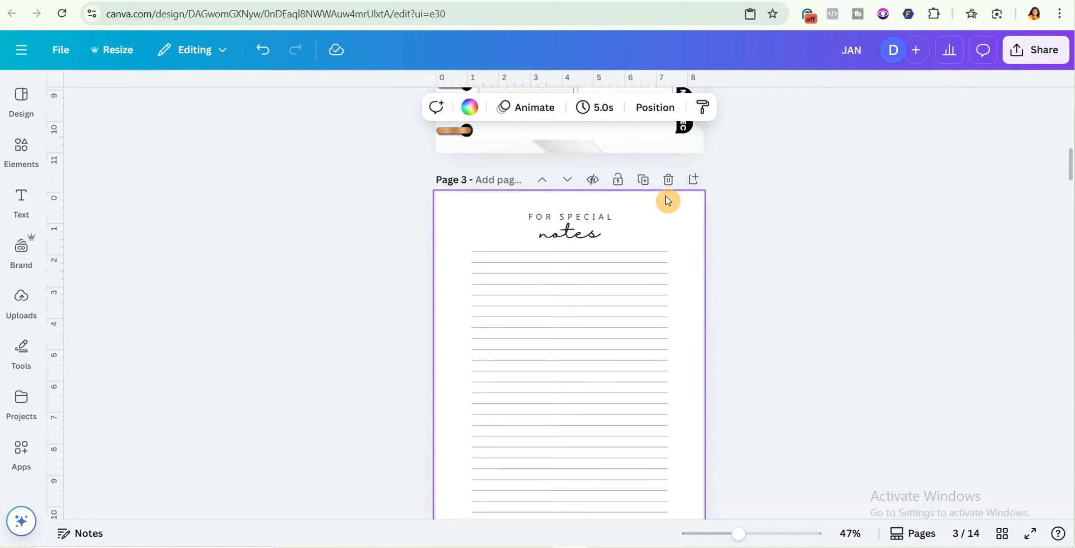
# Step: Change the page 3 heading fonts, using Glacial Indifference for "FOR SPECIAL" and Brittany for "notes"
pyautogui.click(577, 224)
pyautogui.click(284, 107)
pyautogui.click(108, 365)
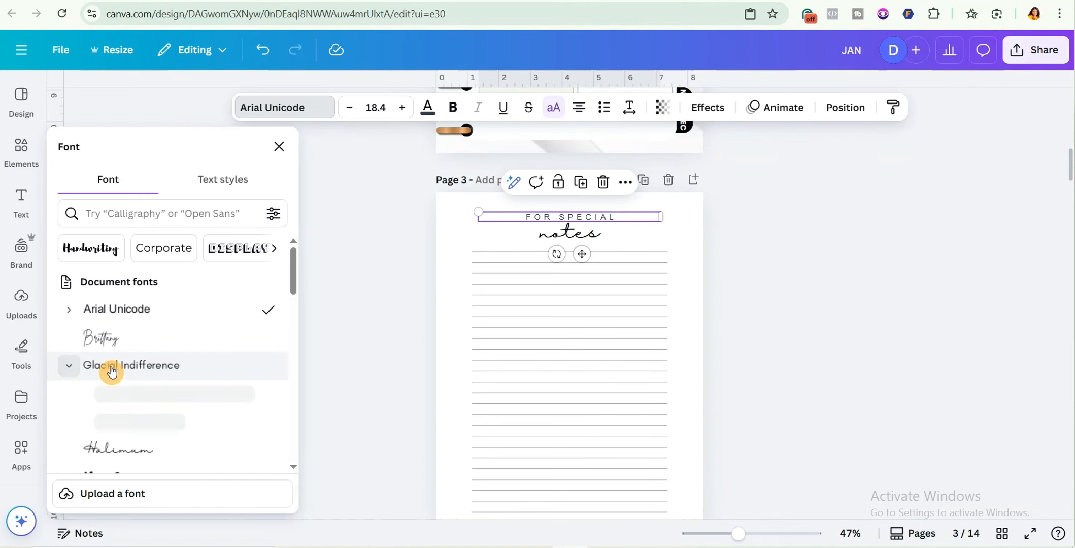
pyautogui.click(110, 400)
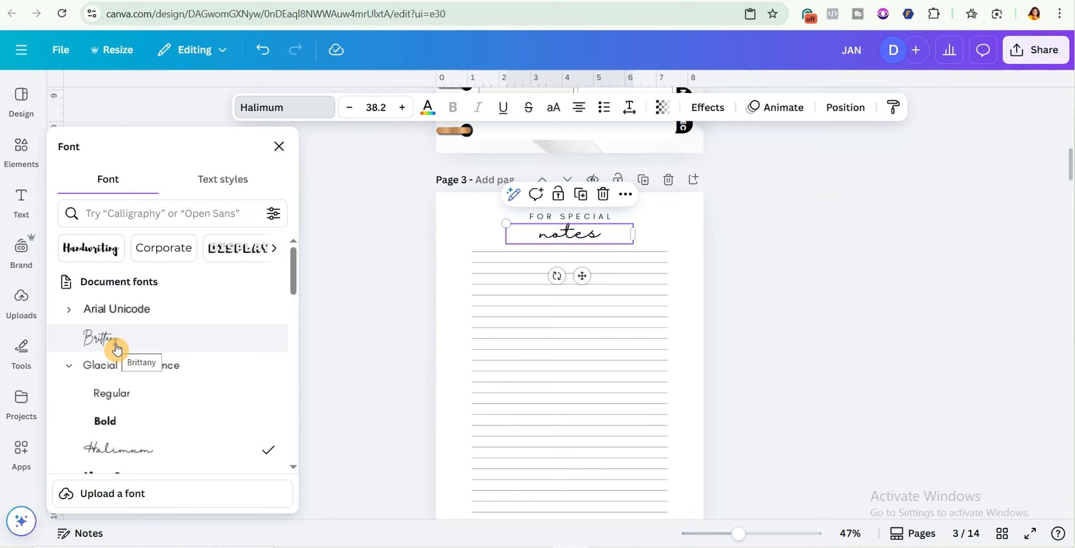
pyautogui.click(116, 339)
pyautogui.click(777, 252)
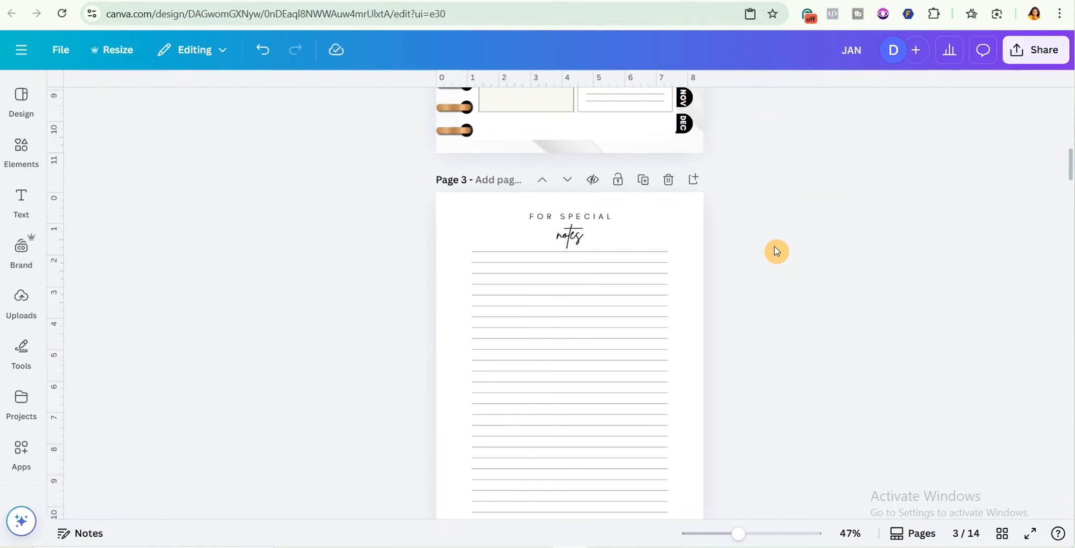
pyautogui.click(572, 217)
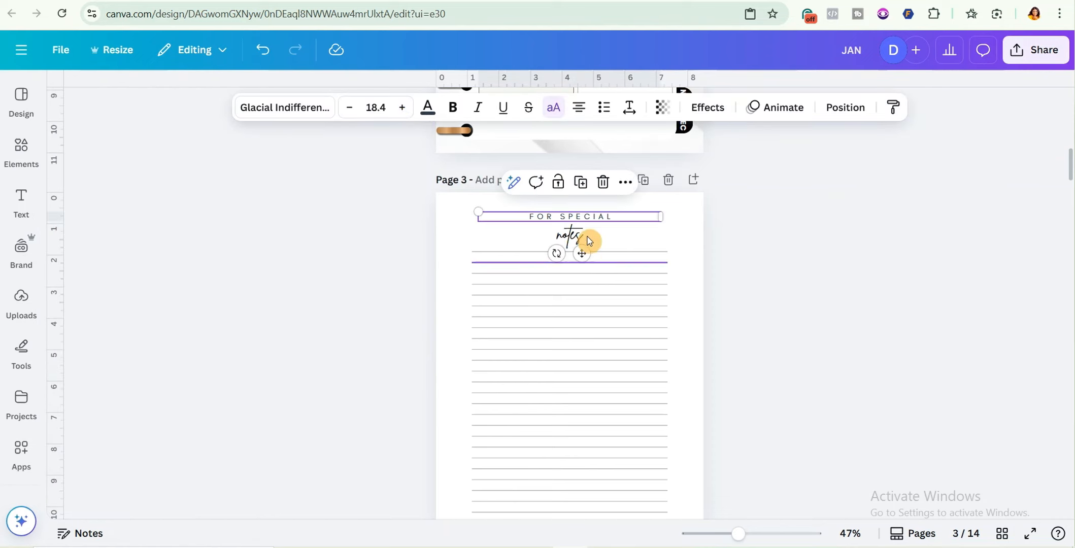
pyautogui.click(562, 242)
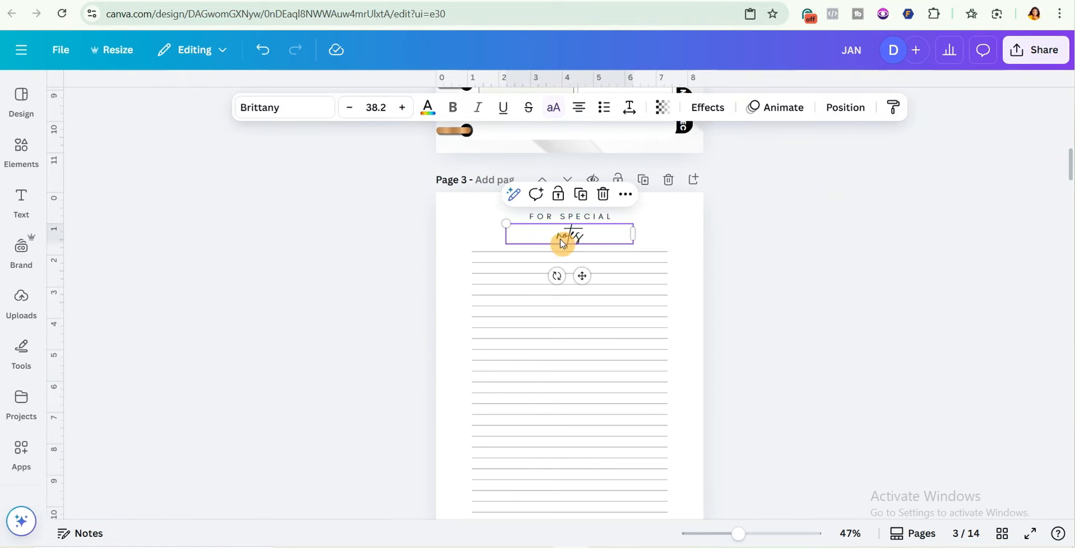
pyautogui.click(815, 302)
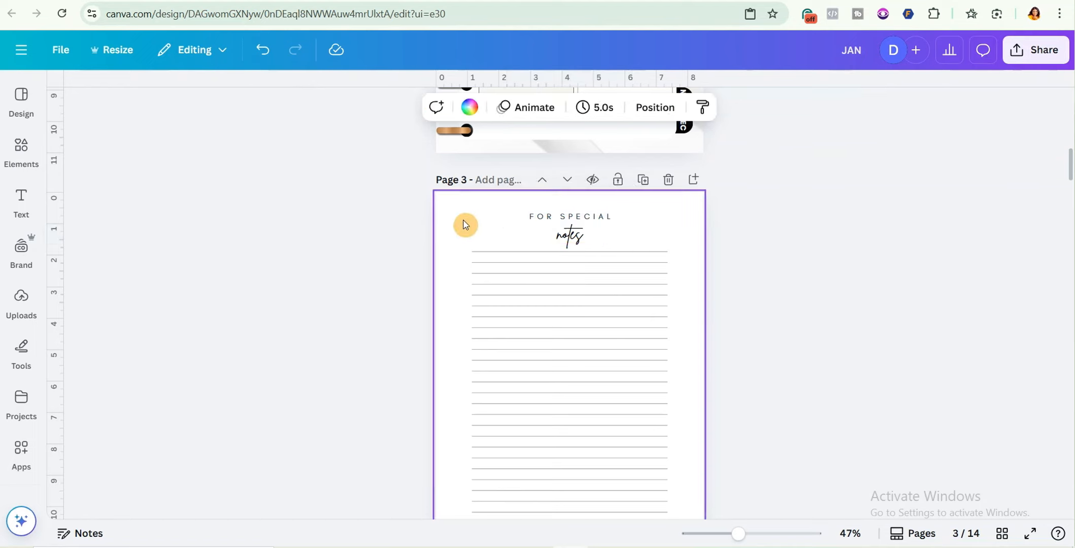
# Step: Select the heading texts and all the ruled lines on page 3 and copy them
pyautogui.moveTo(453, 205); pyautogui.dragTo(775, 333)
pyautogui.scroll(-3, 767, 335)
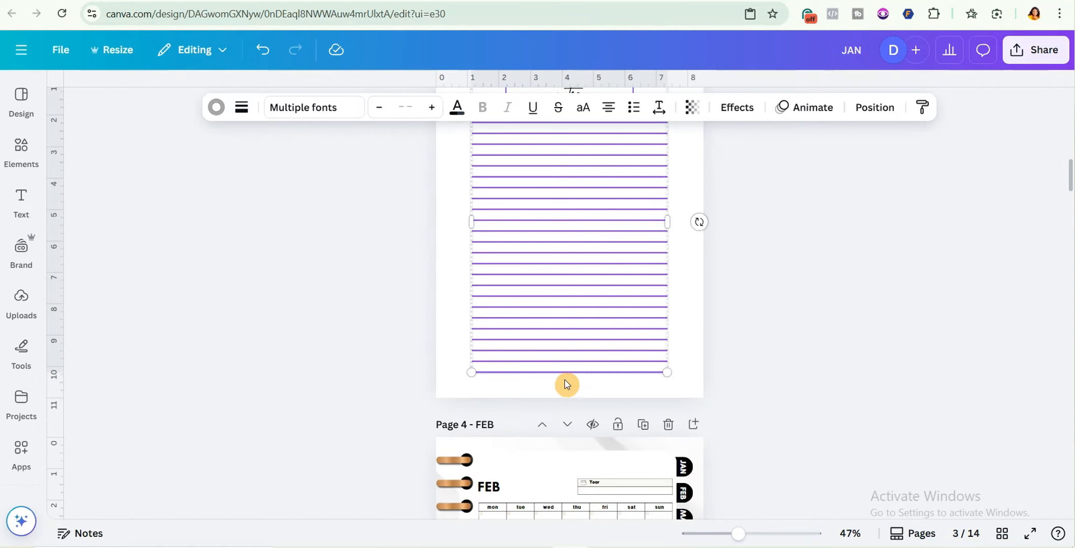
pyautogui.scroll(4, 782, 347)
pyautogui.click(761, 330)
# Step: Add a blank page after the FEB page and paste the copied notes layout onto it
pyautogui.scroll(-3, 749, 318)
pyautogui.scroll(-6, 749, 318)
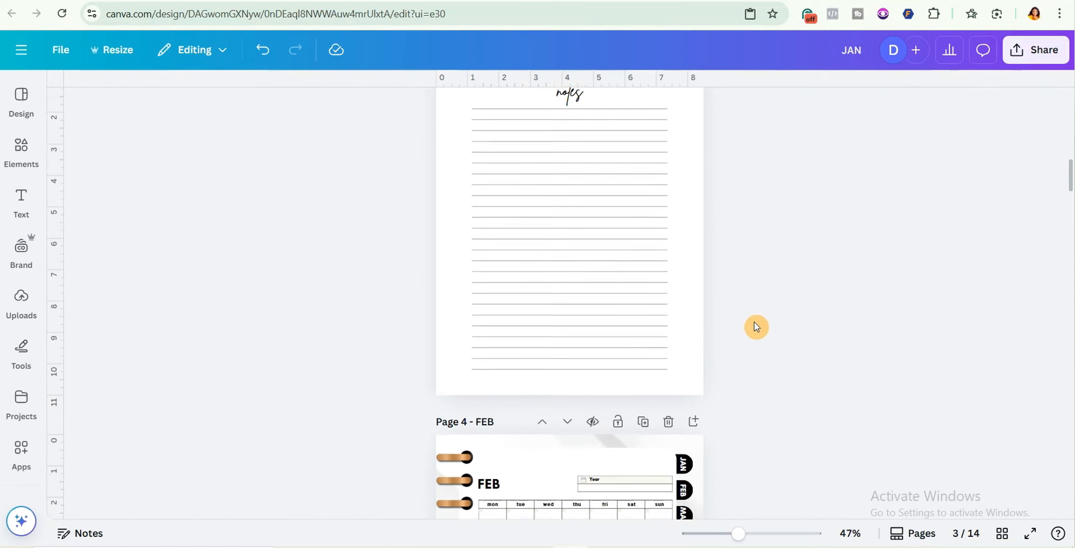
pyautogui.scroll(2, 757, 323)
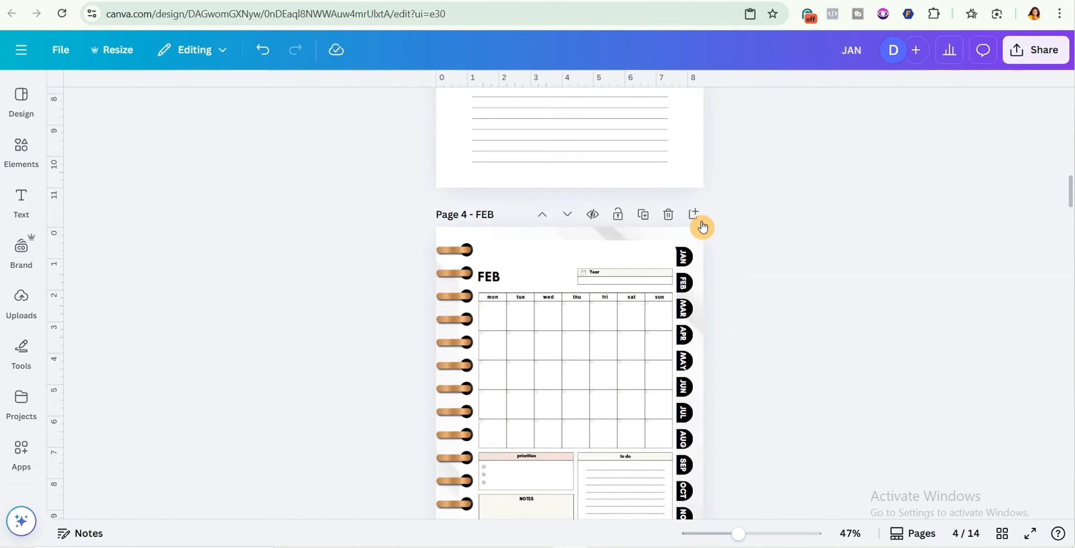
pyautogui.click(695, 213)
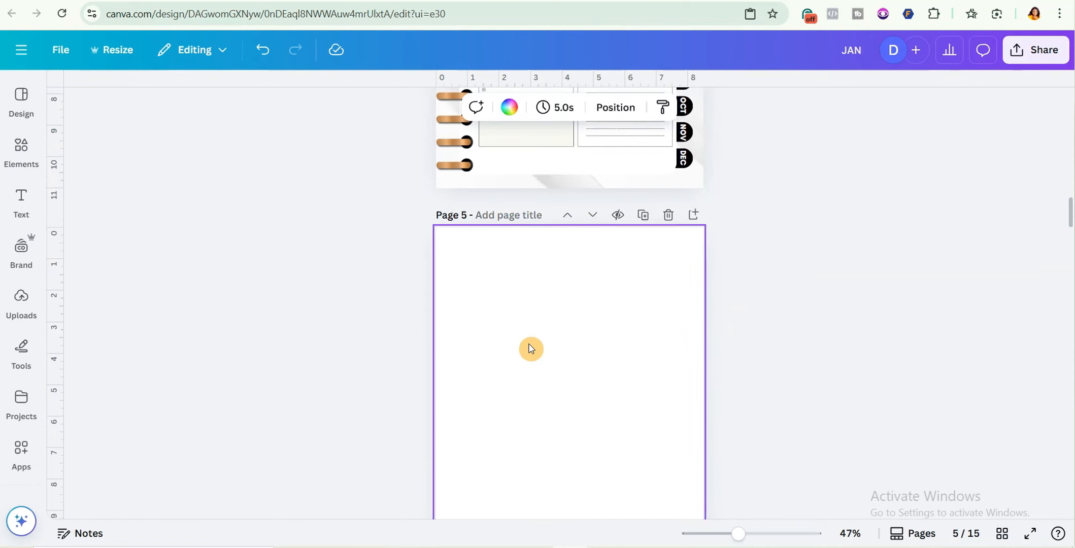
pyautogui.hotkey('ctrl', 'v')
pyautogui.click(800, 333)
# Step: Add a page with the same notes layout after MAR and after each following month through DEC
pyautogui.scroll(-5, 800, 333)
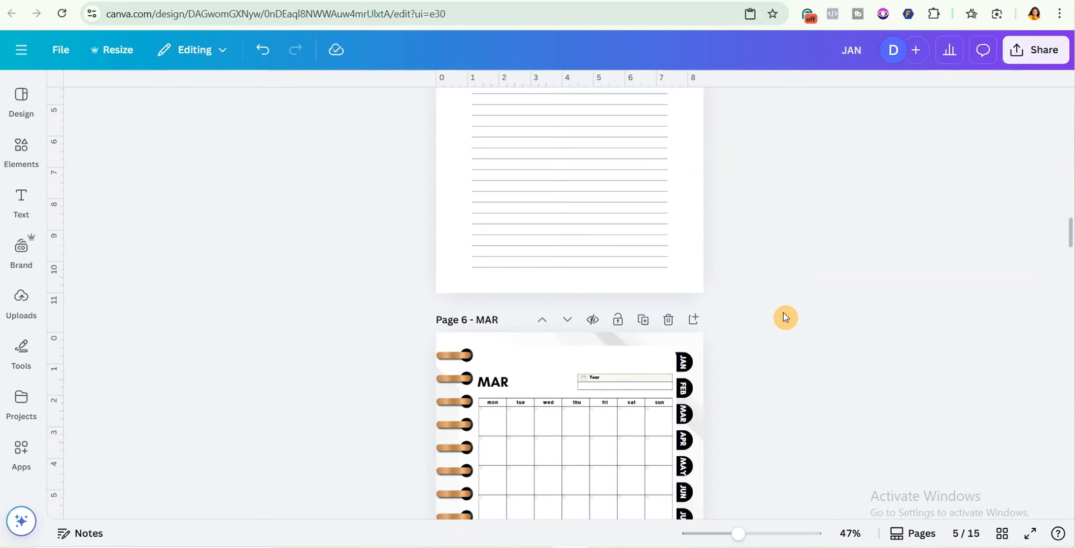
pyautogui.scroll(-2, 785, 317)
pyautogui.click(693, 249)
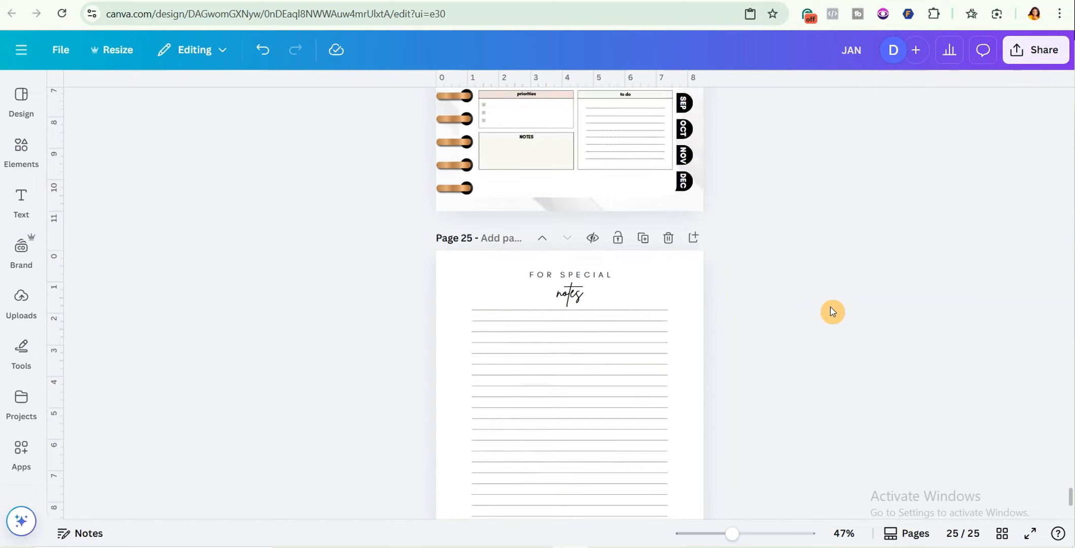
# Step: Review the alternating calendar and notes pages, including all pages together in the grid overview
pyautogui.scroll(5, 833, 312)
pyautogui.scroll(8, 832, 313)
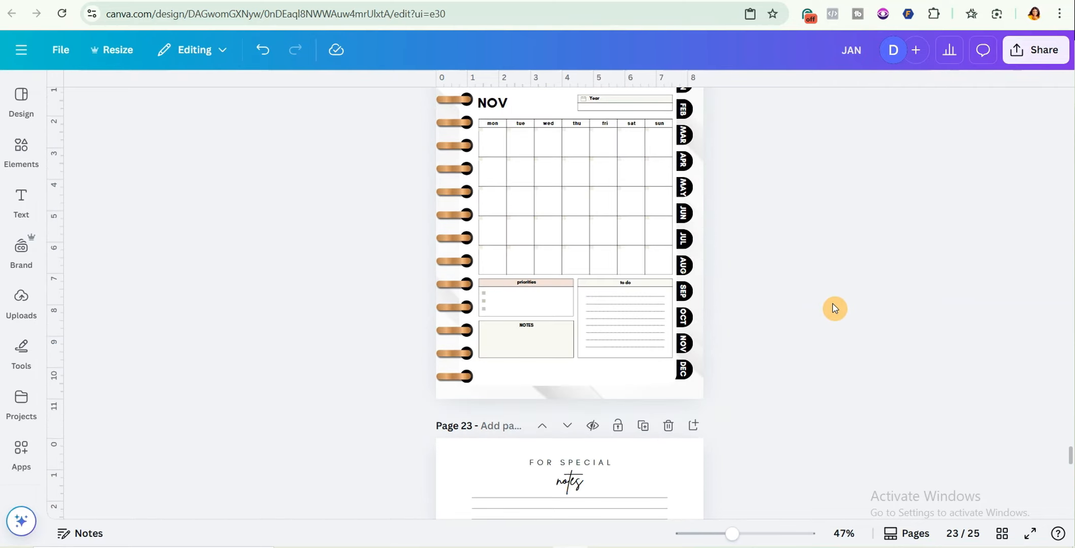
pyautogui.scroll(6, 835, 309)
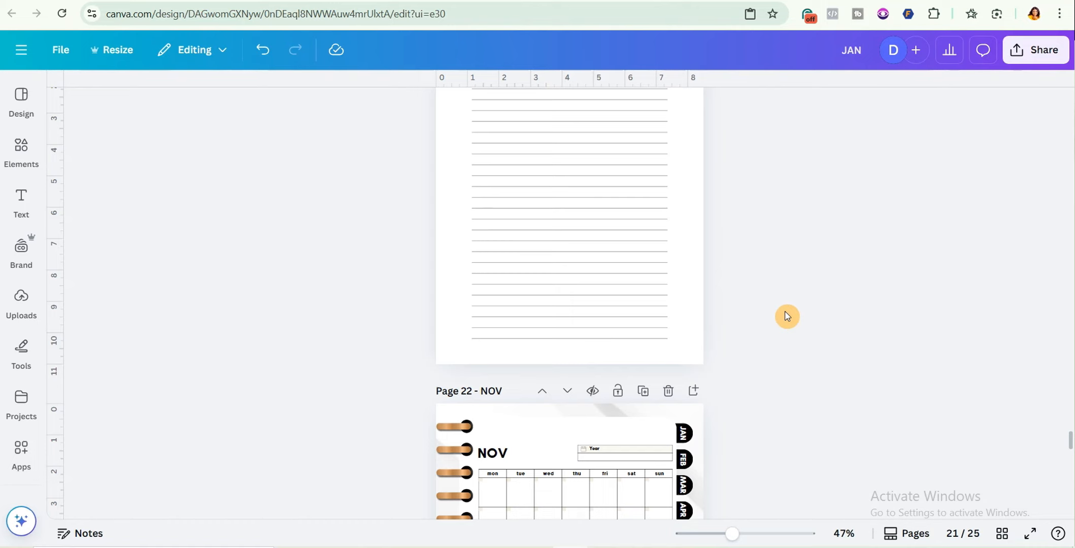
pyautogui.scroll(2, 771, 320)
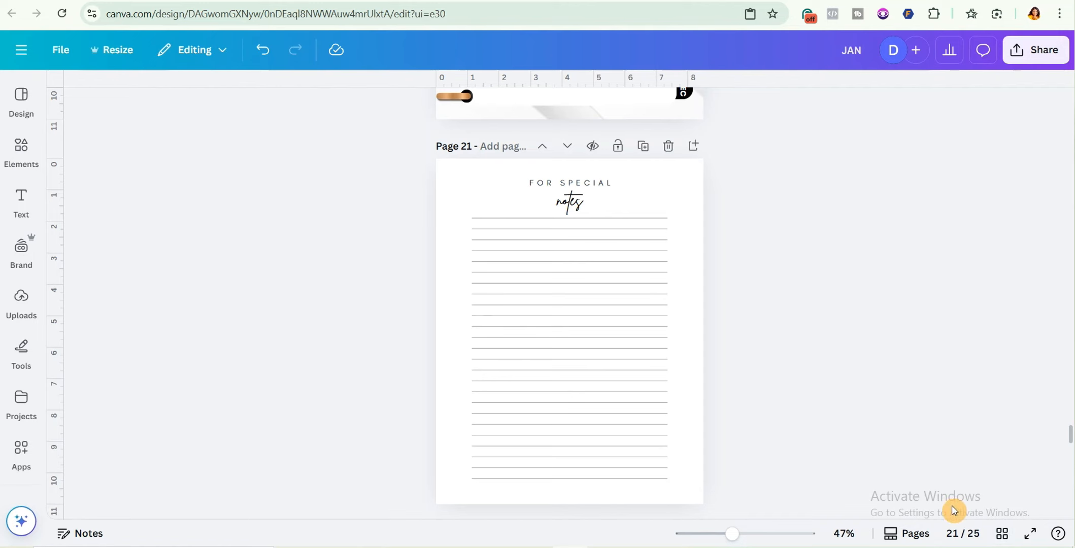
pyautogui.click(1002, 533)
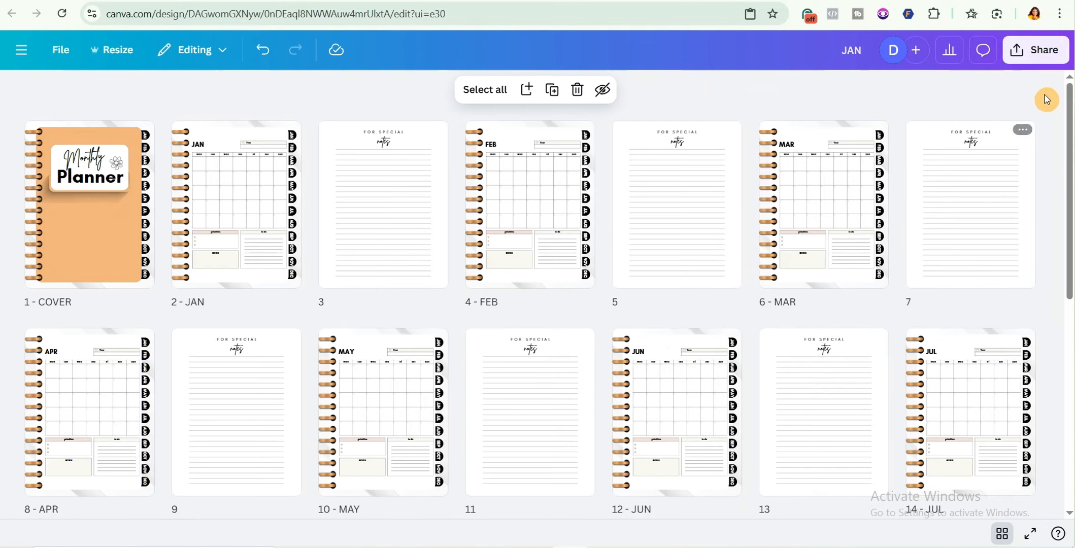
pyautogui.scroll(-8, 1048, 116)
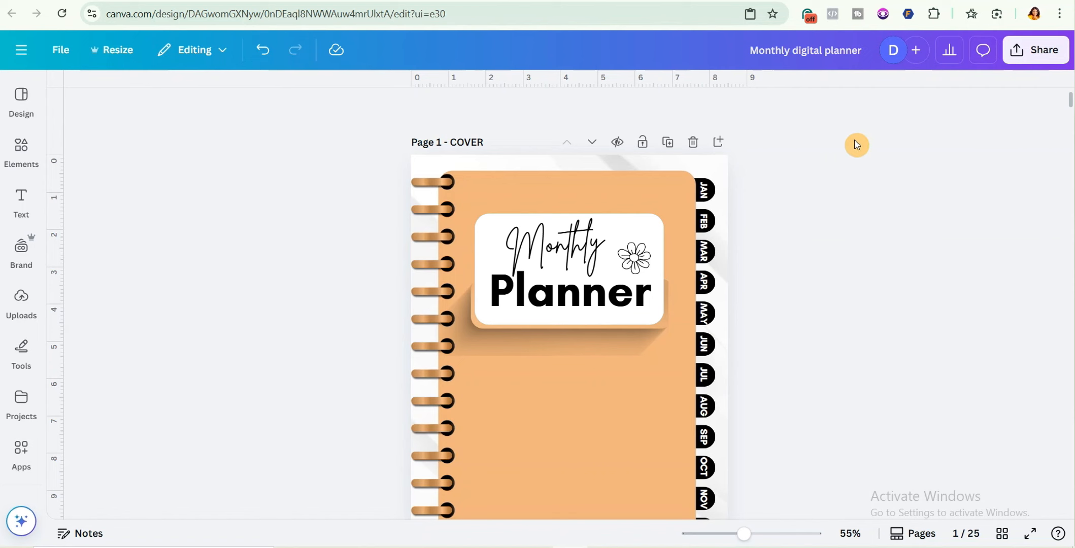
# Step: Download pages 1–25 of the planner as a PDF Standard file so the tab links work
pyautogui.click(1036, 50)
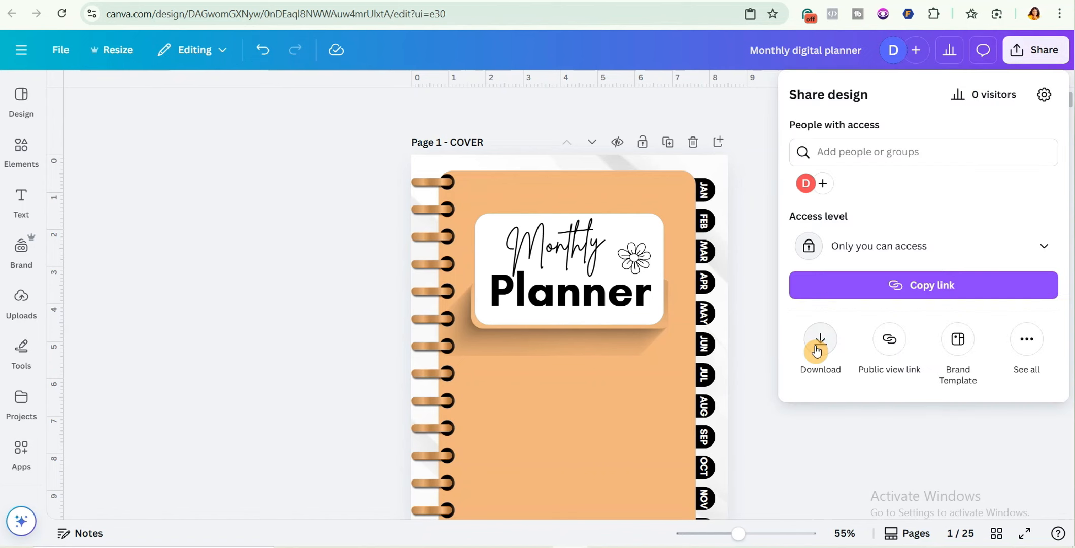
pyautogui.click(817, 350)
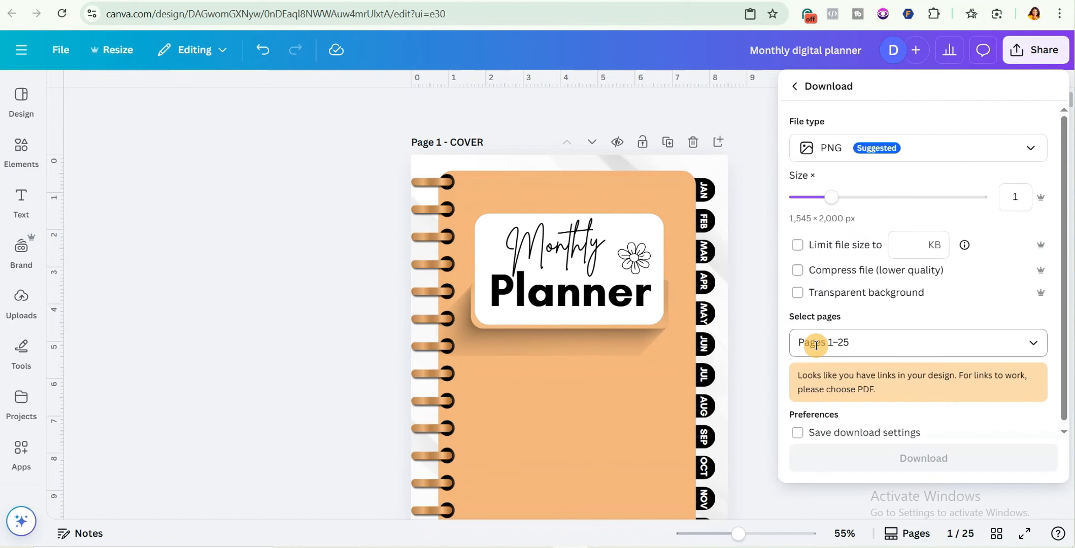
pyautogui.click(1016, 162)
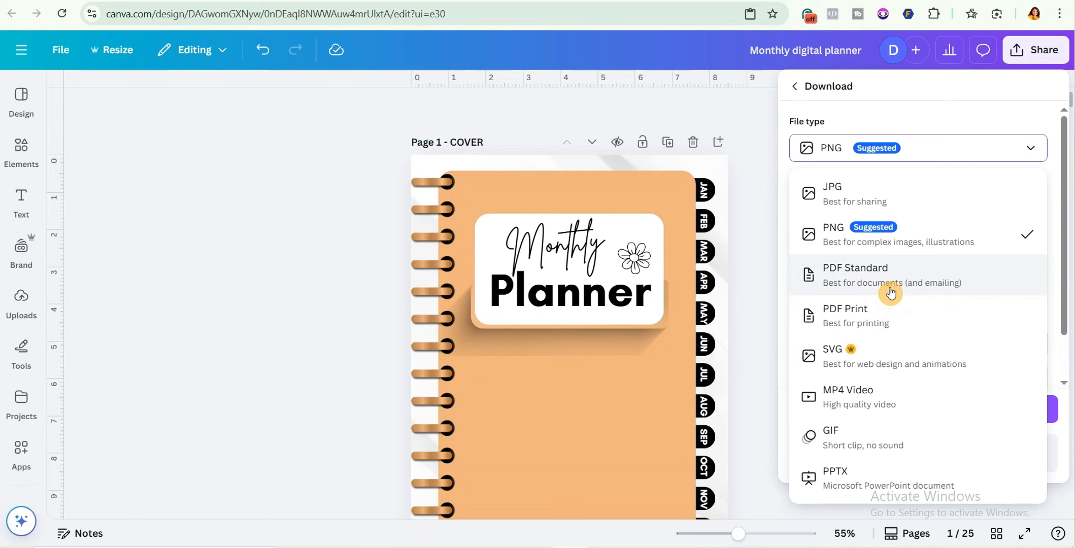
pyautogui.click(891, 292)
pyautogui.click(897, 352)
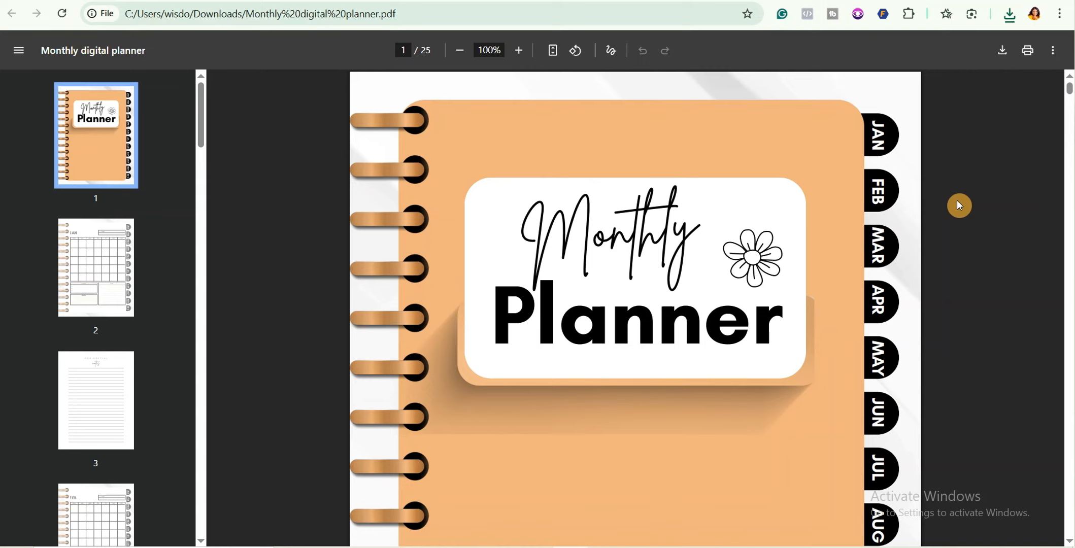
# Step: Test the monthly tab links in the downloaded "Monthly digital planner" PDF, including JAN, FEB, MAR and NOV
pyautogui.click(877, 142)
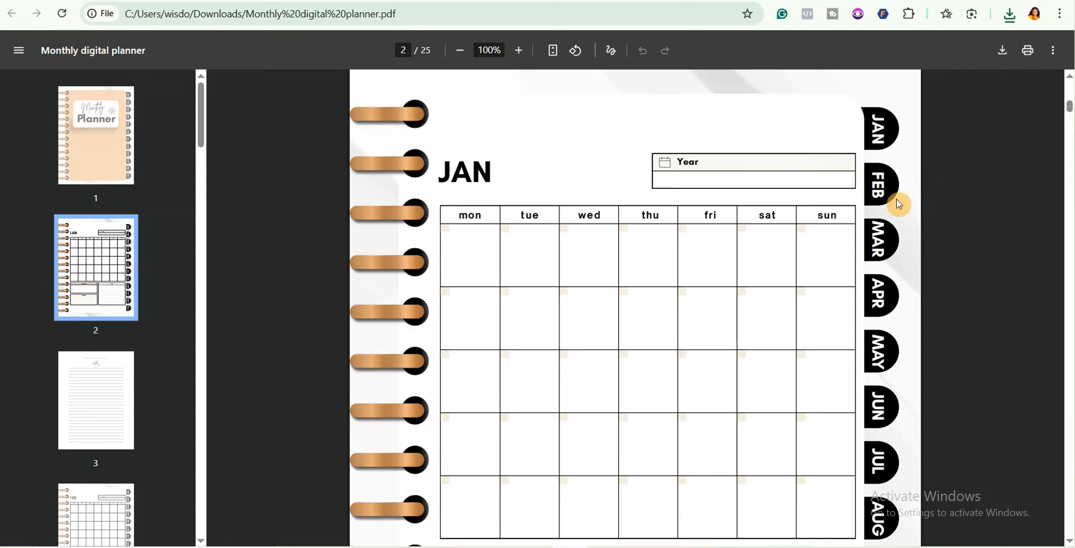
pyautogui.click(880, 195)
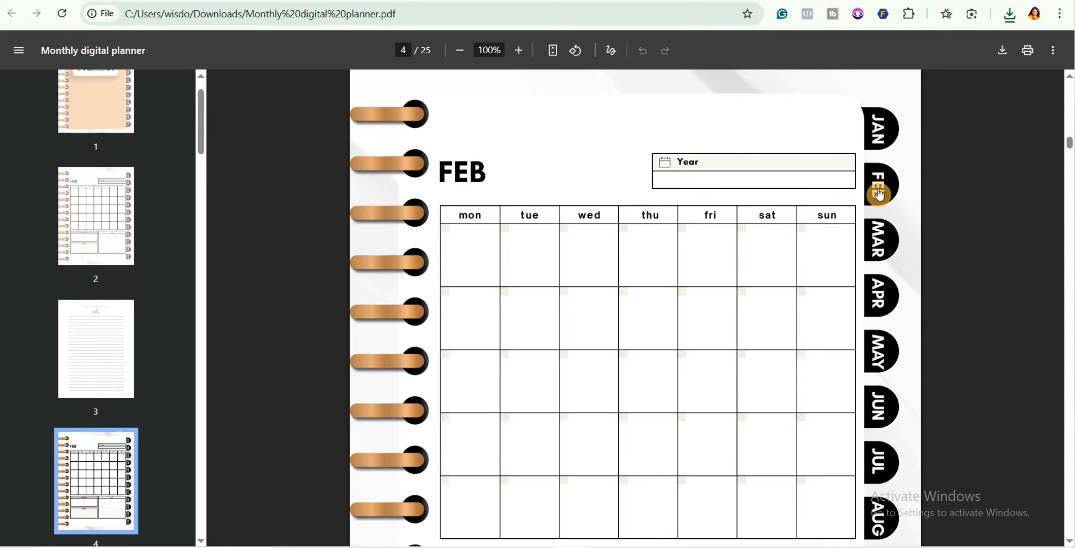
pyautogui.click(882, 242)
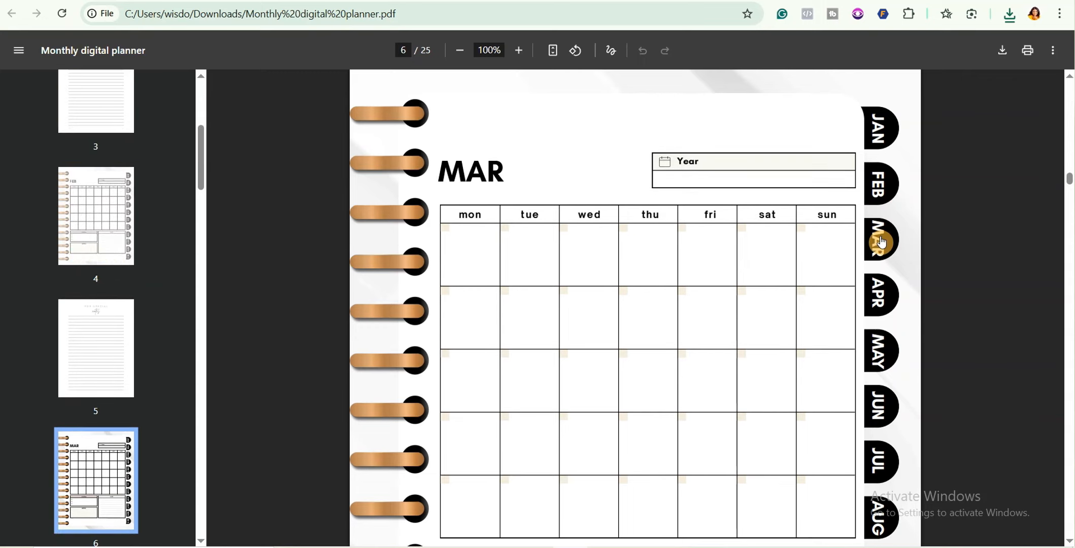
pyautogui.click(877, 308)
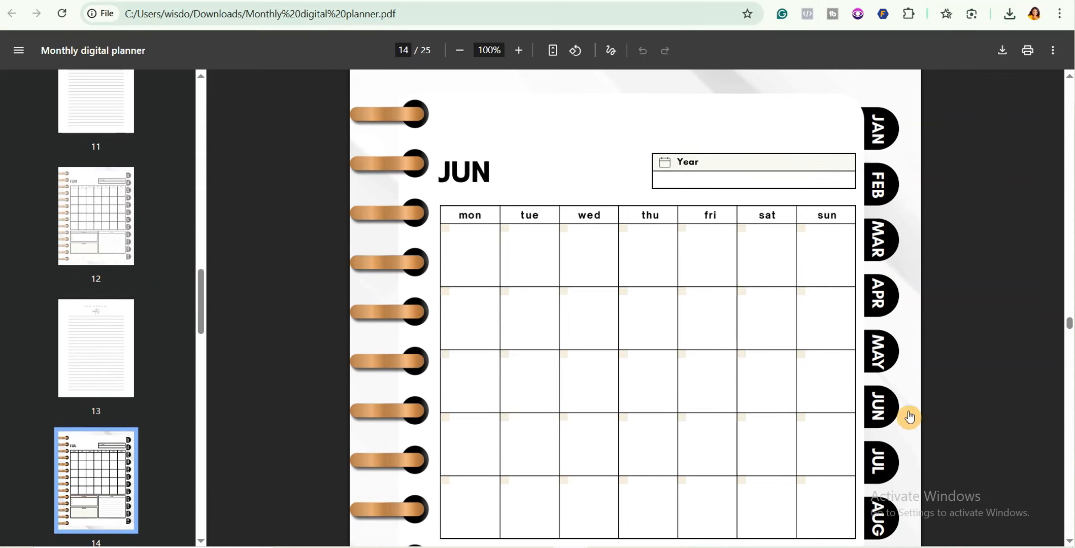
pyautogui.scroll(-6, 876, 399)
pyautogui.click(884, 263)
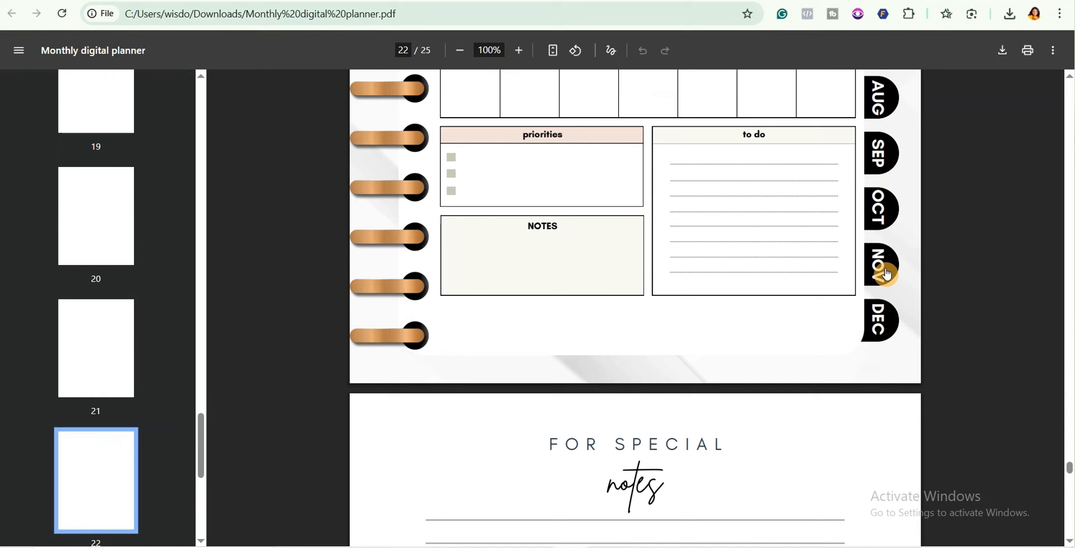
pyautogui.click(893, 244)
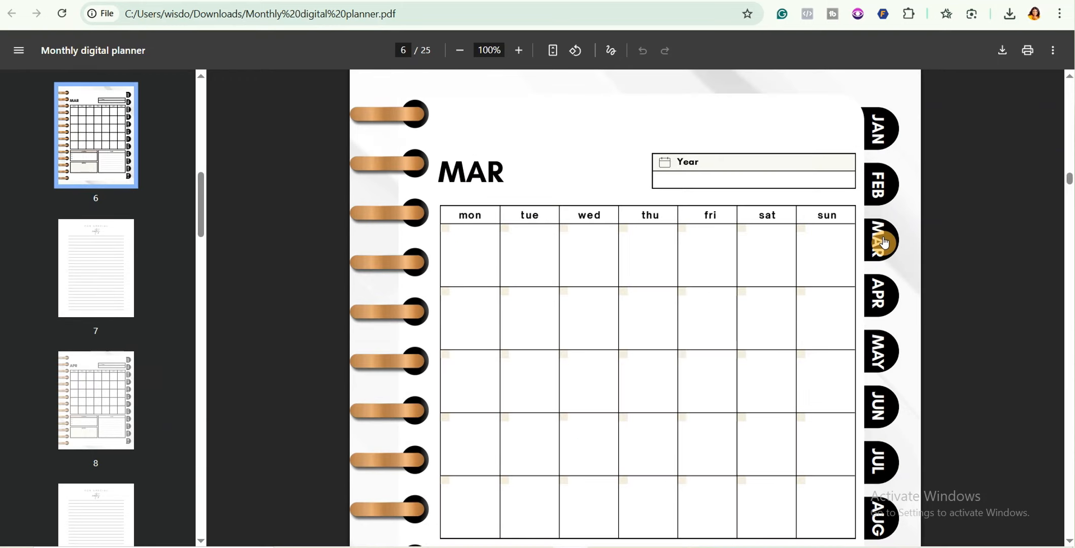
# Step: Examine the downloaded planner PDF from the cover through the monthly calendar and notes pages, checking the page order and side tabs
pyautogui.click(882, 302)
pyautogui.click(911, 293)
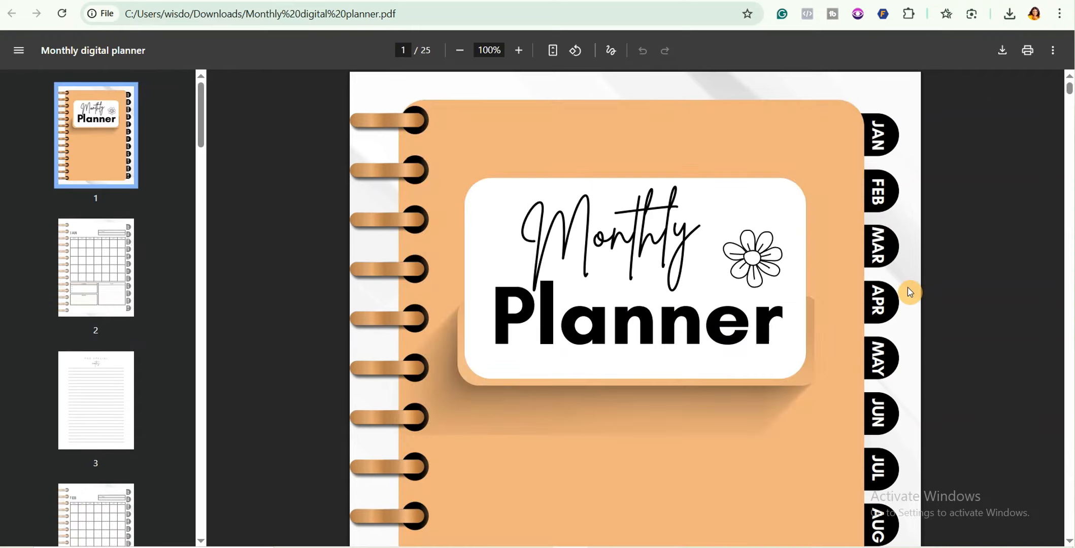
pyautogui.scroll(-20, 908, 300)
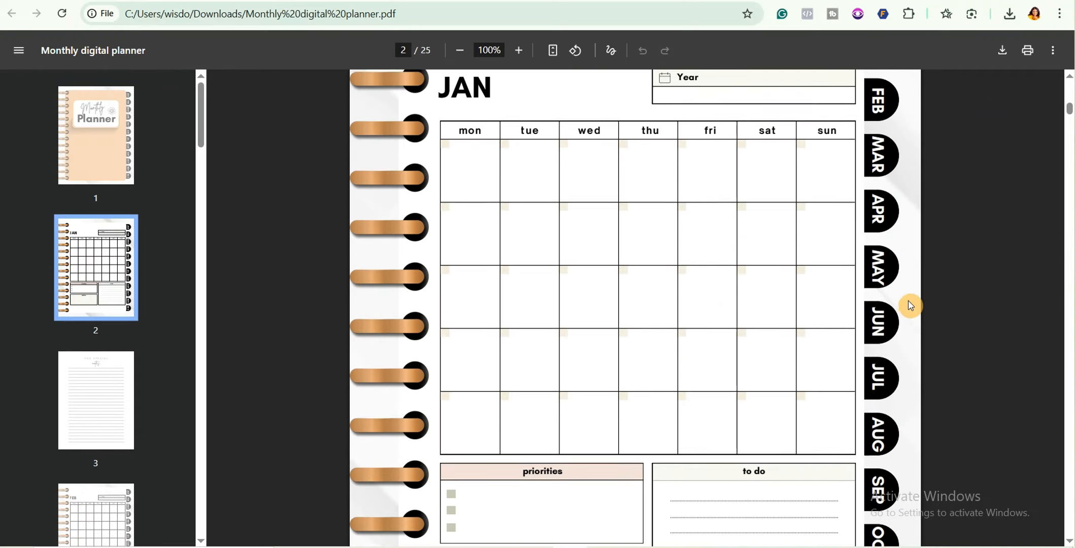
pyautogui.scroll(-20, 911, 308)
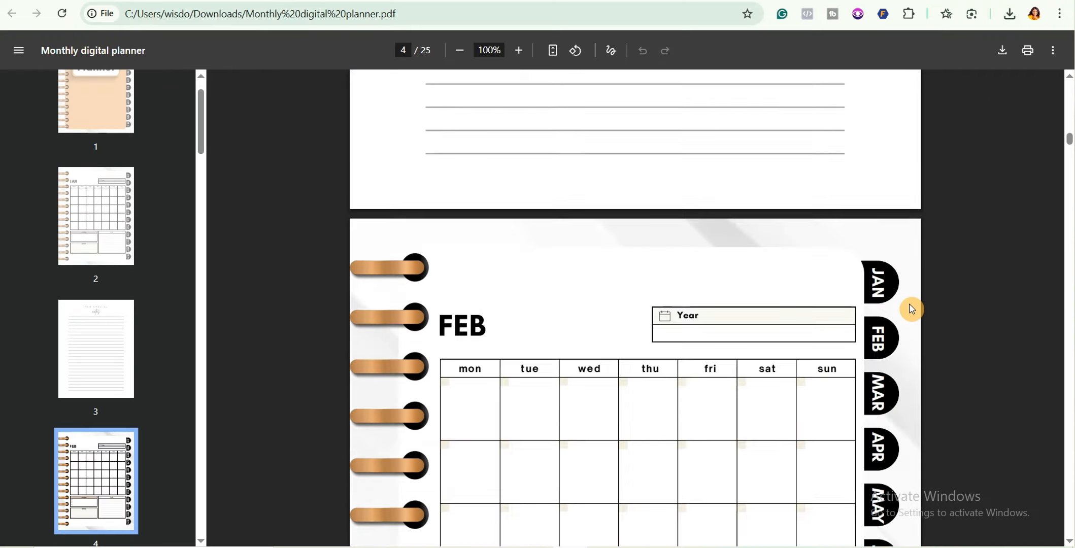
pyautogui.scroll(-8, 912, 323)
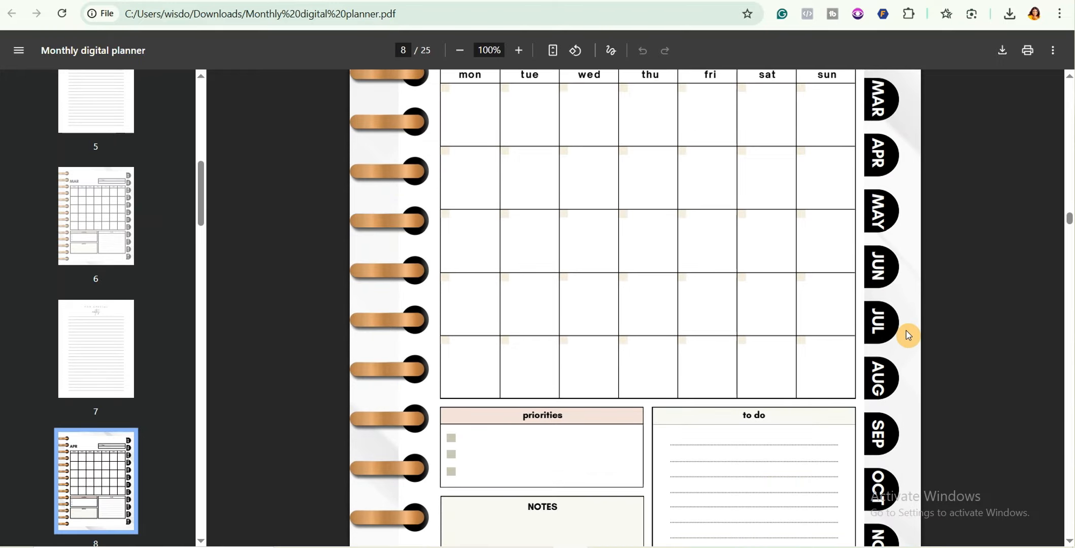
pyautogui.scroll(-8, 906, 330)
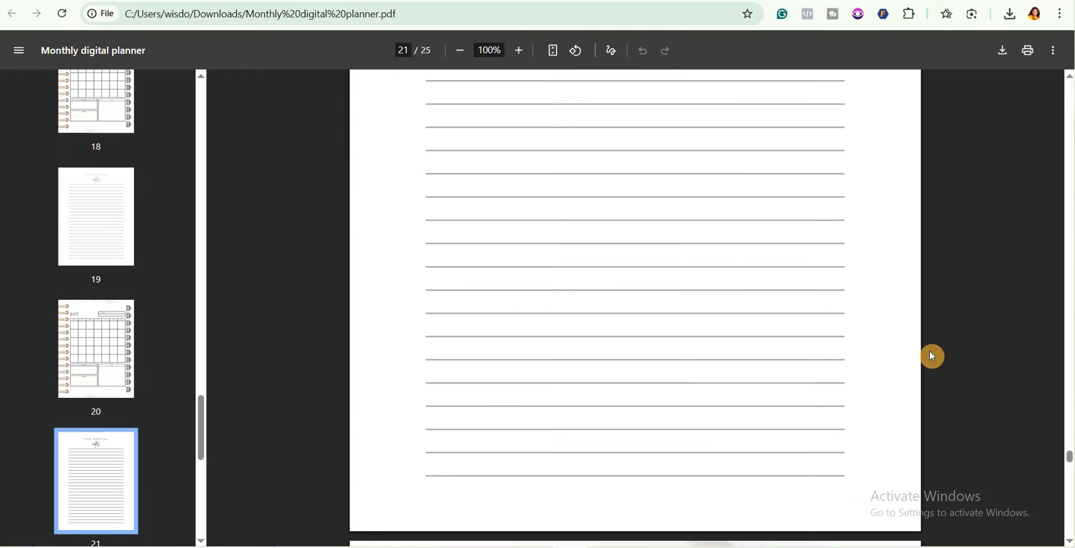
pyautogui.scroll(-8, 932, 356)
pyautogui.scroll(12, 931, 361)
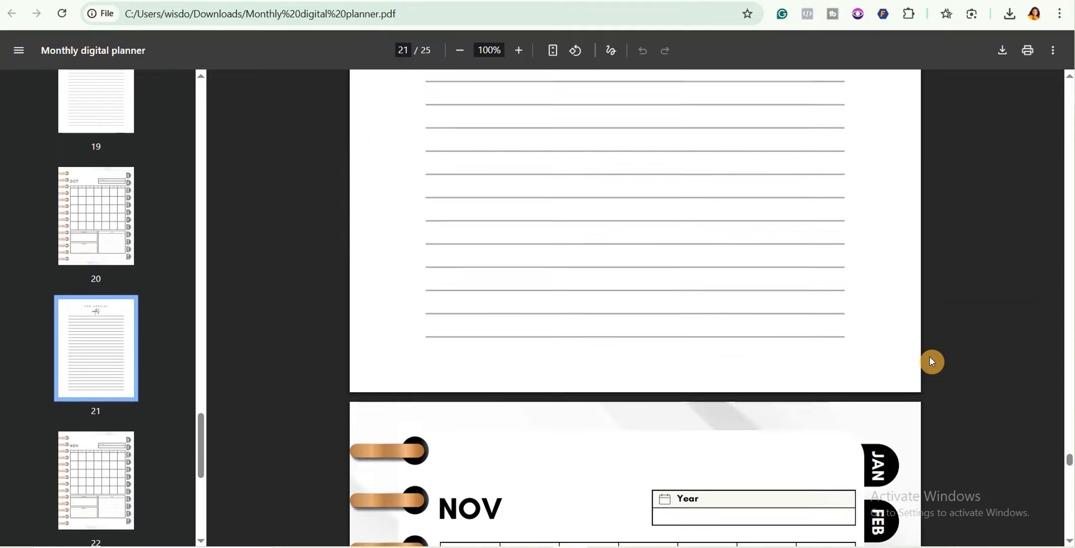
pyautogui.scroll(5, 931, 361)
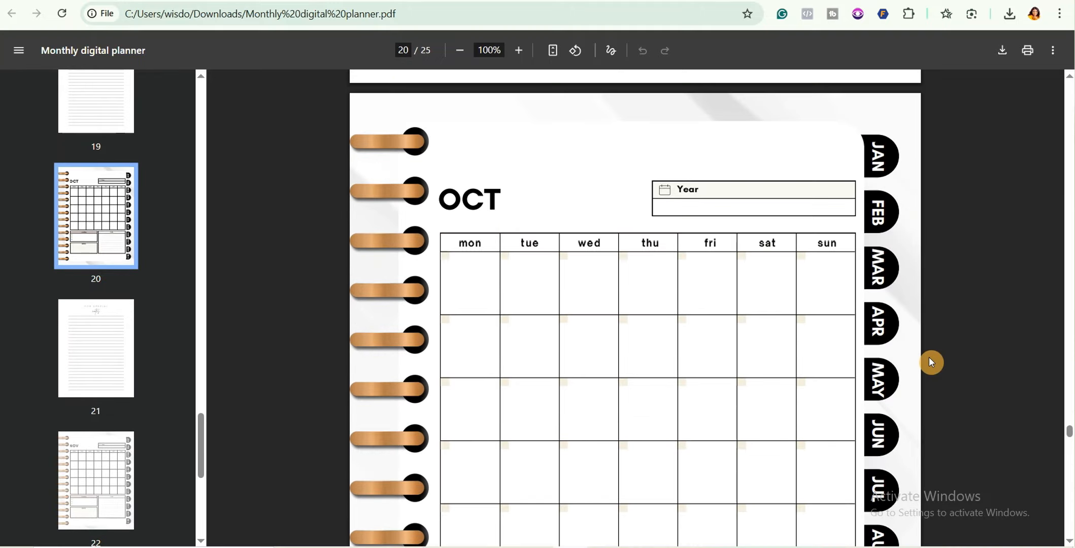
pyautogui.scroll(10, 930, 358)
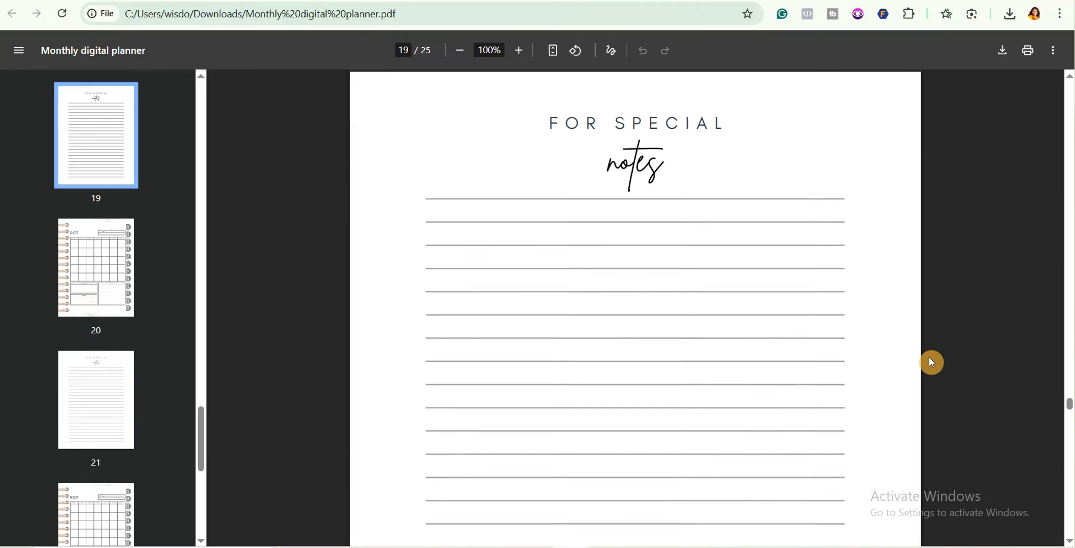
pyautogui.scroll(5, 926, 357)
pyautogui.press('Home')
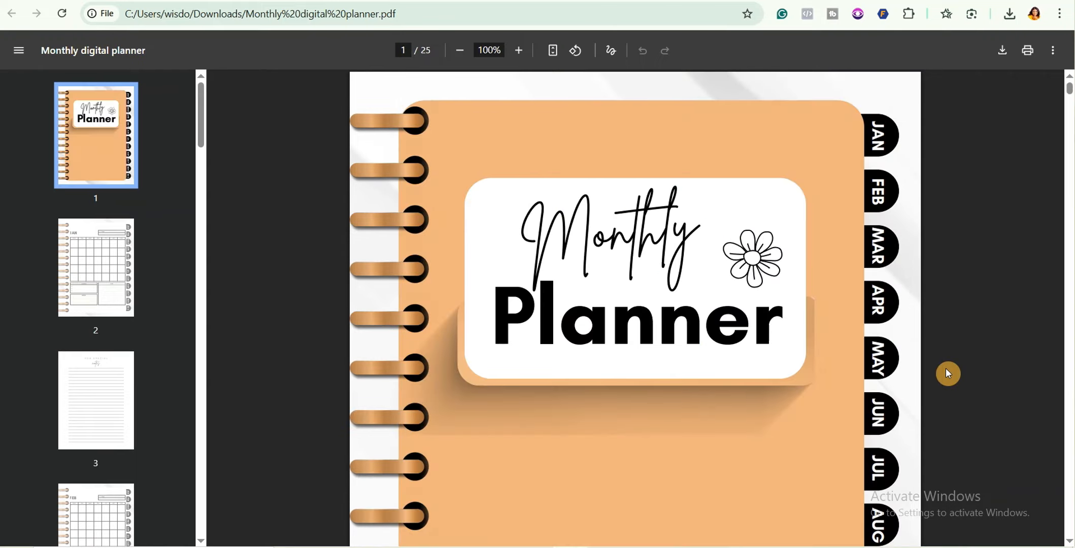
pyautogui.scroll(-15, 940, 378)
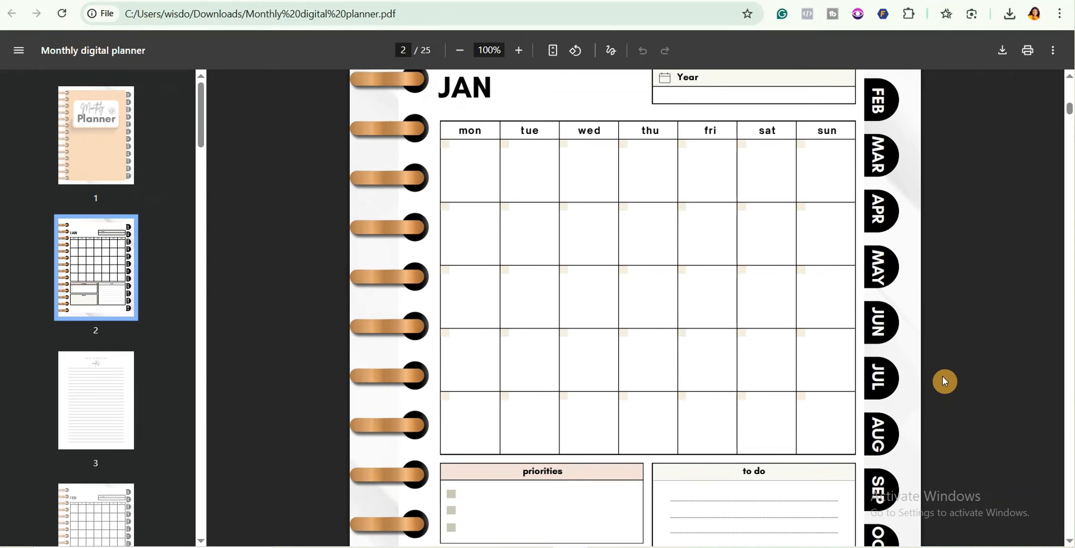